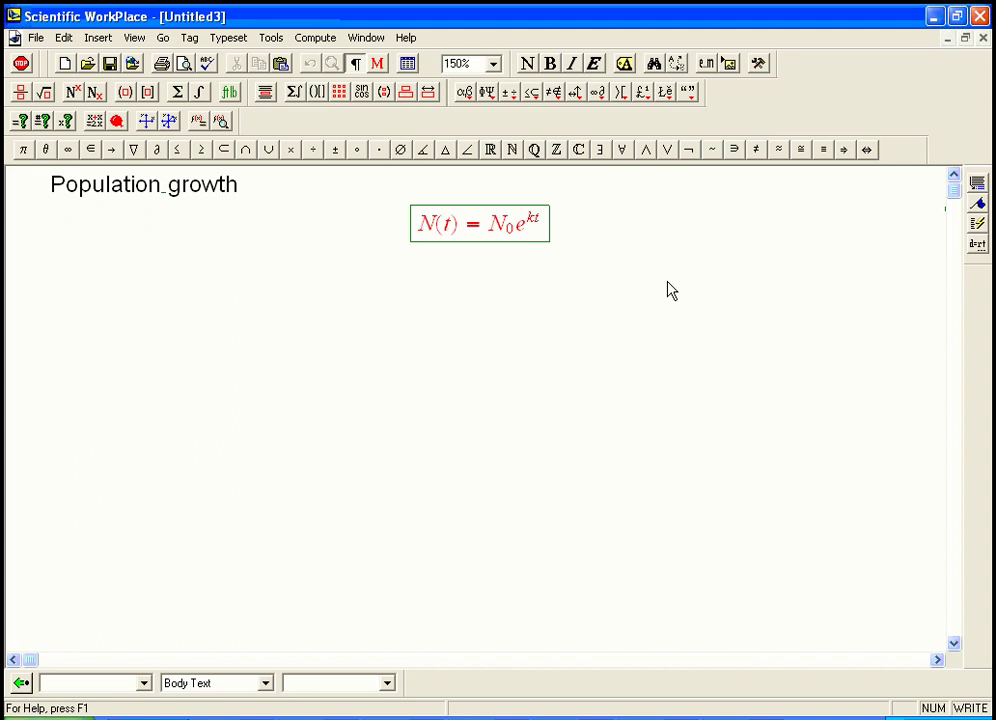
Below the formula, start a display defining N(t) = # of bacteria in a dish.
key("Right")
key("ctrl+shift+d")
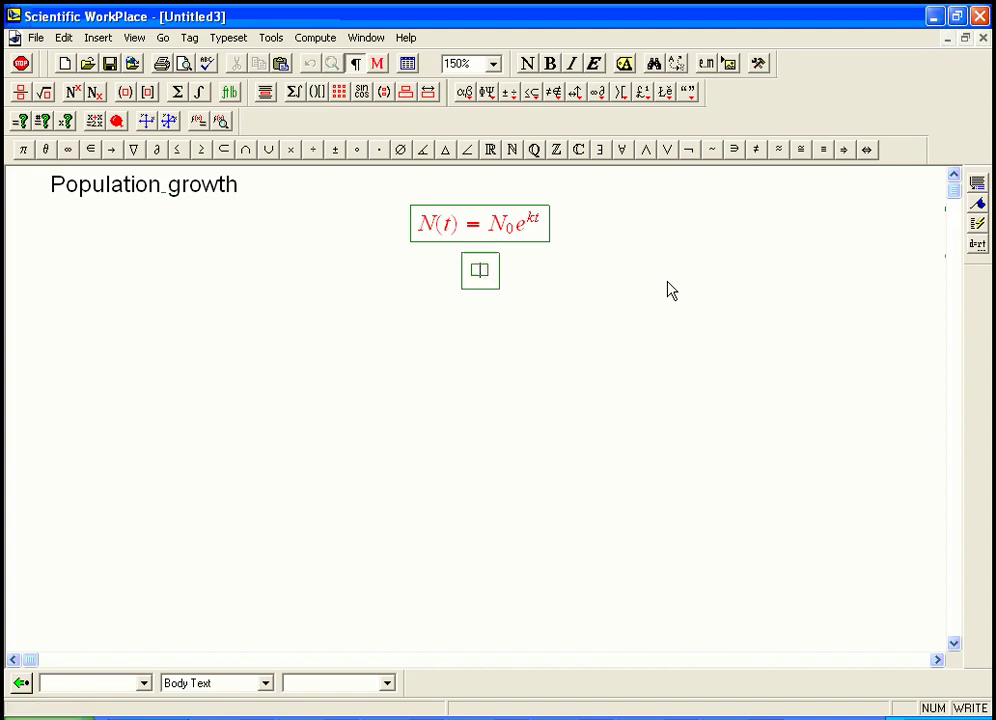
type("N(")
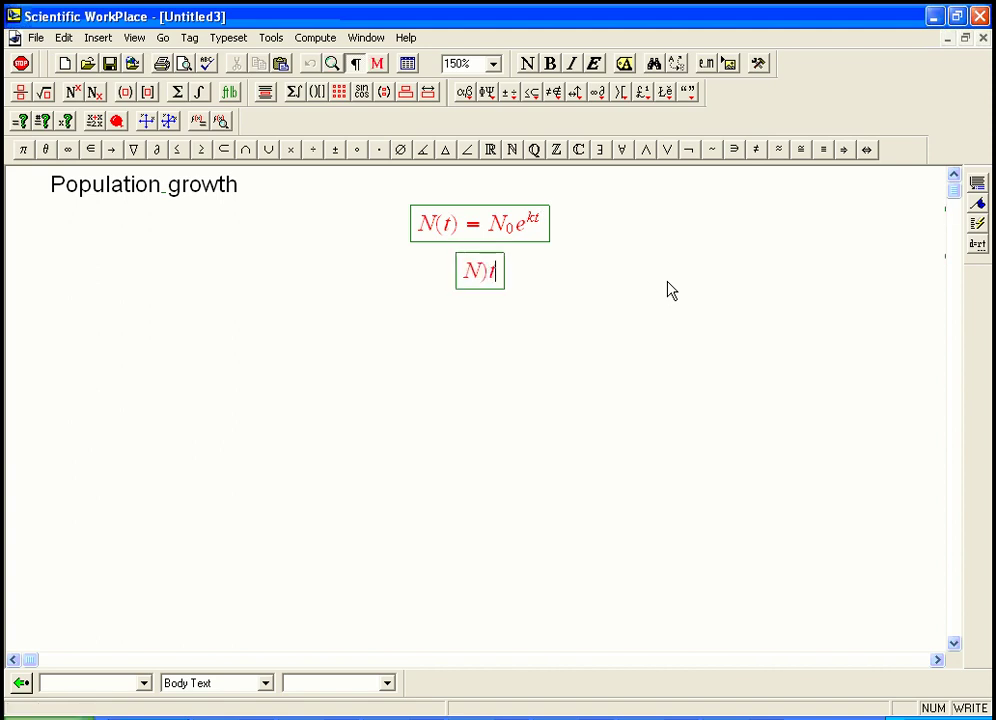
type("t) =")
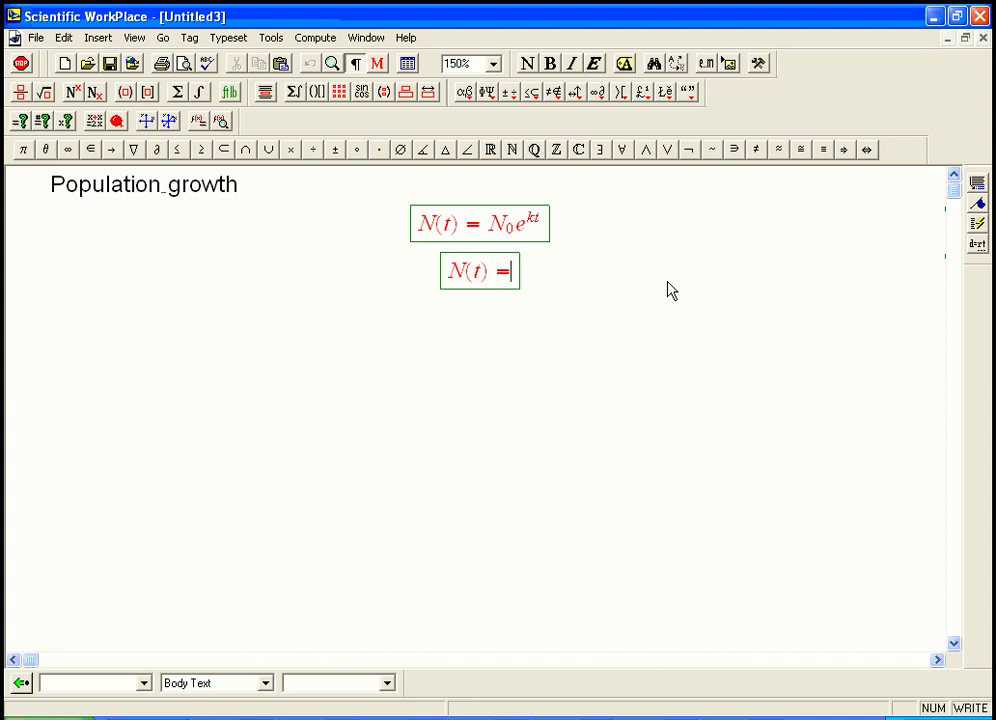
key("ctrl+t")
type("#")
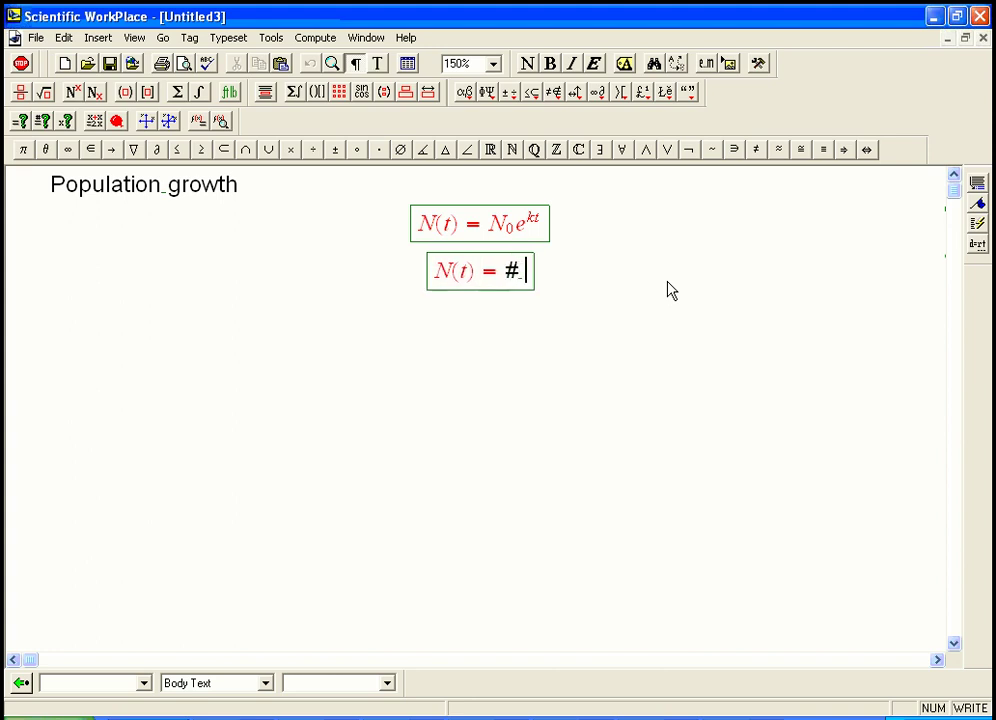
type(" of bacteria in a dish")
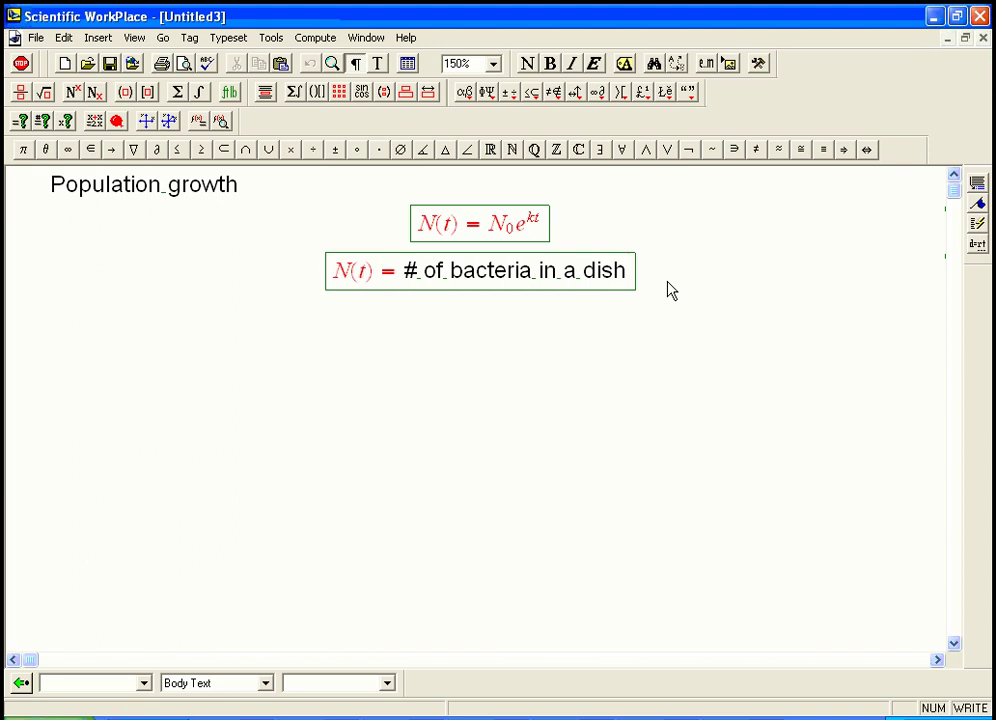
Add a second row defining t = hours after starting experiment.
key("Return")
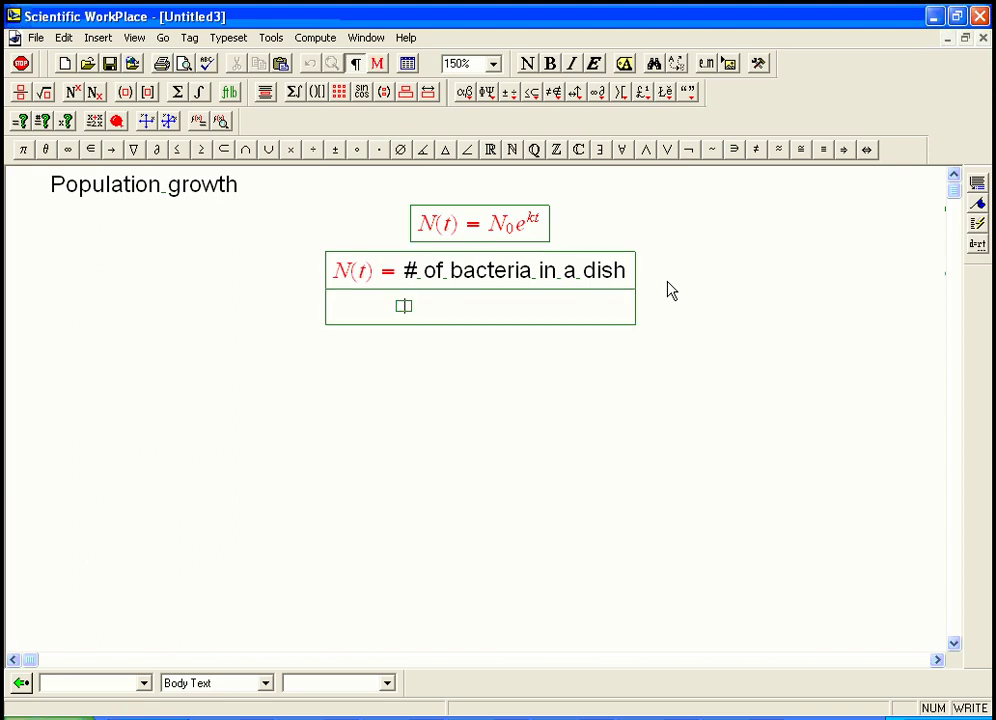
type("t =")
key("ctrl+z")
type("t=")
key("ctrl+t")
type("hours after")
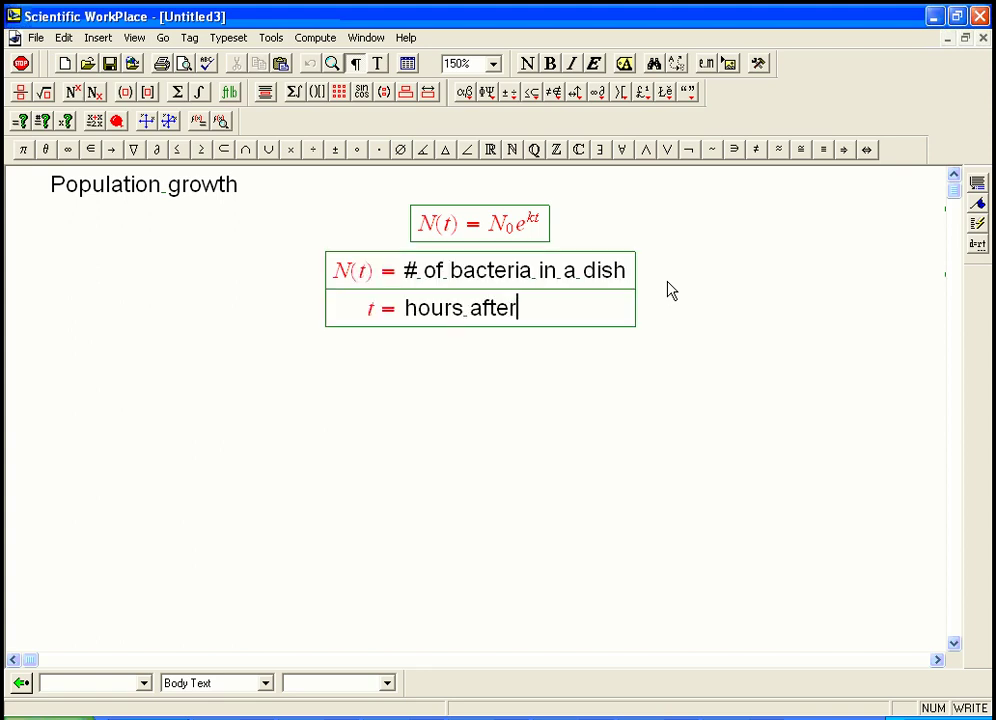
type(" starting e")
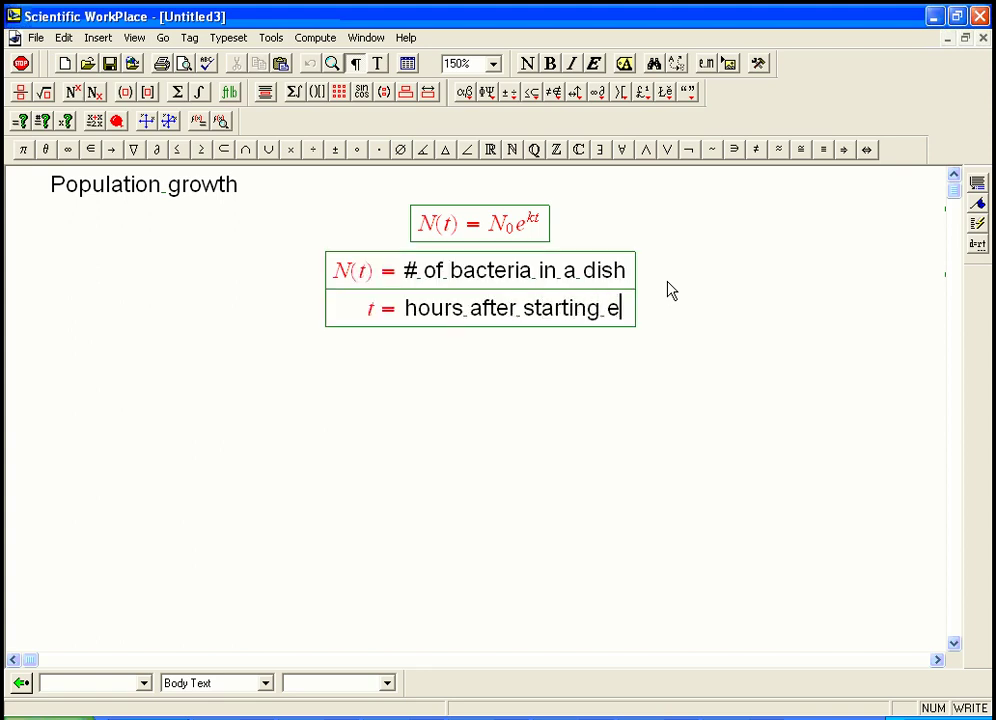
type("xperiment")
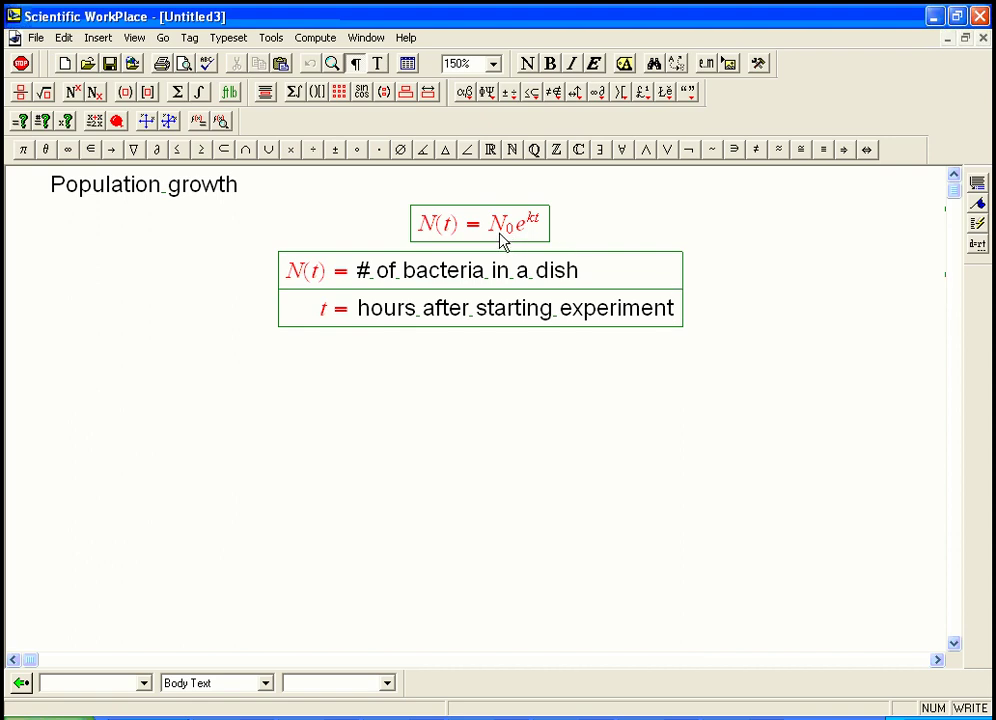
left_click_drag(490, 233, 567, 240)
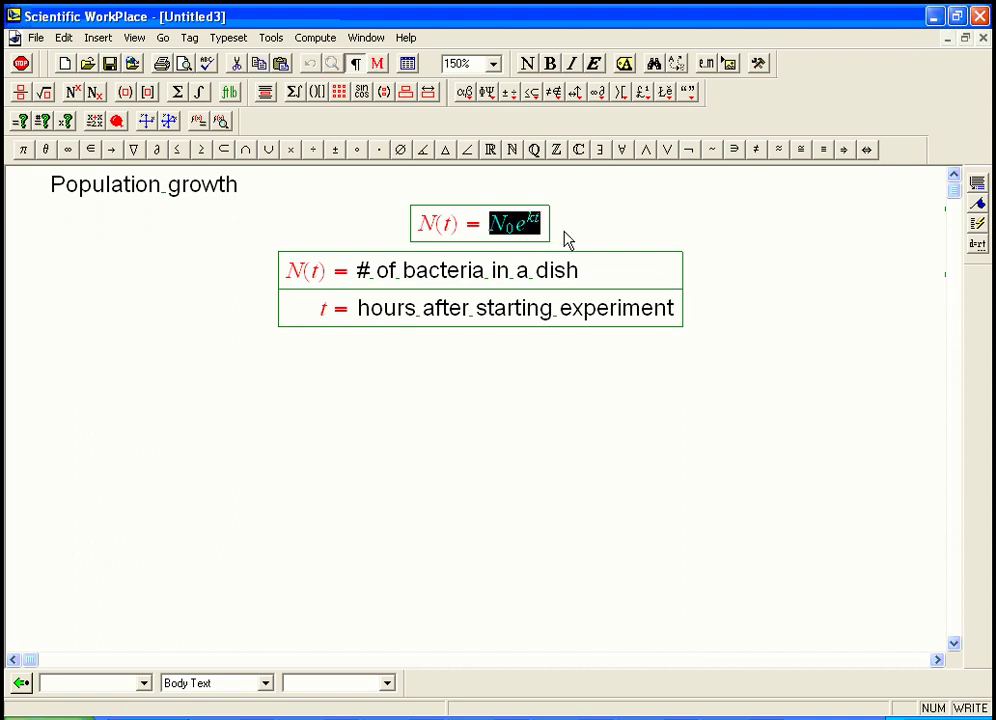
left_click(618, 236)
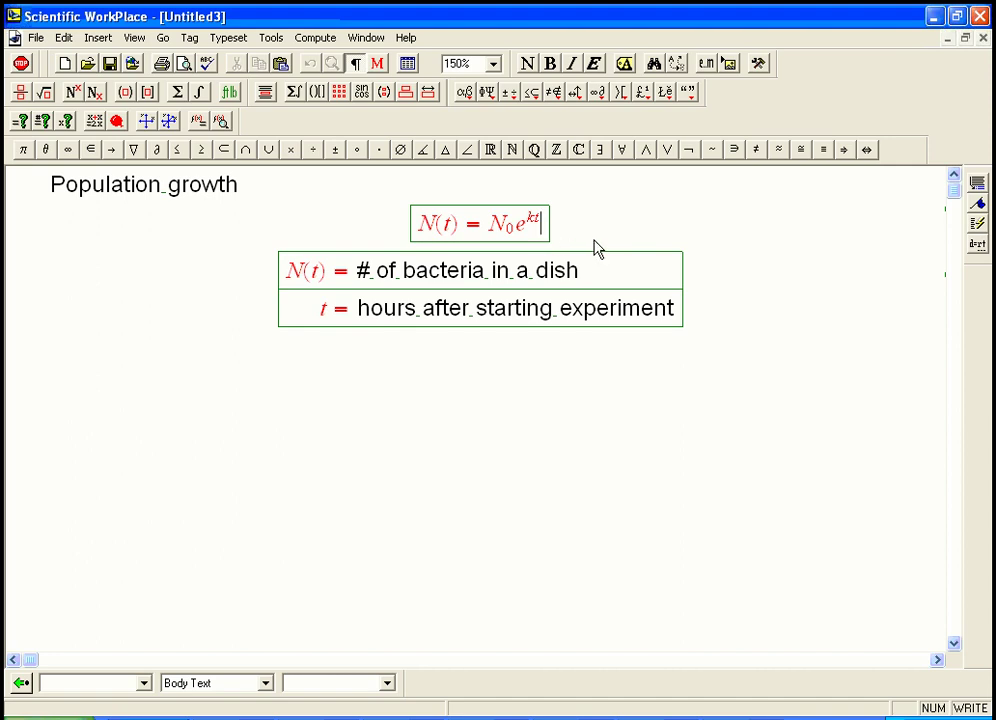
key("Right")
key("Right")
left_click_drag(494, 236, 507, 231)
double_click(531, 222)
left_click(675, 312)
Add a row defining N₀ = starting # of bacteria, with N₀ in math.
key("Return")
type("N")
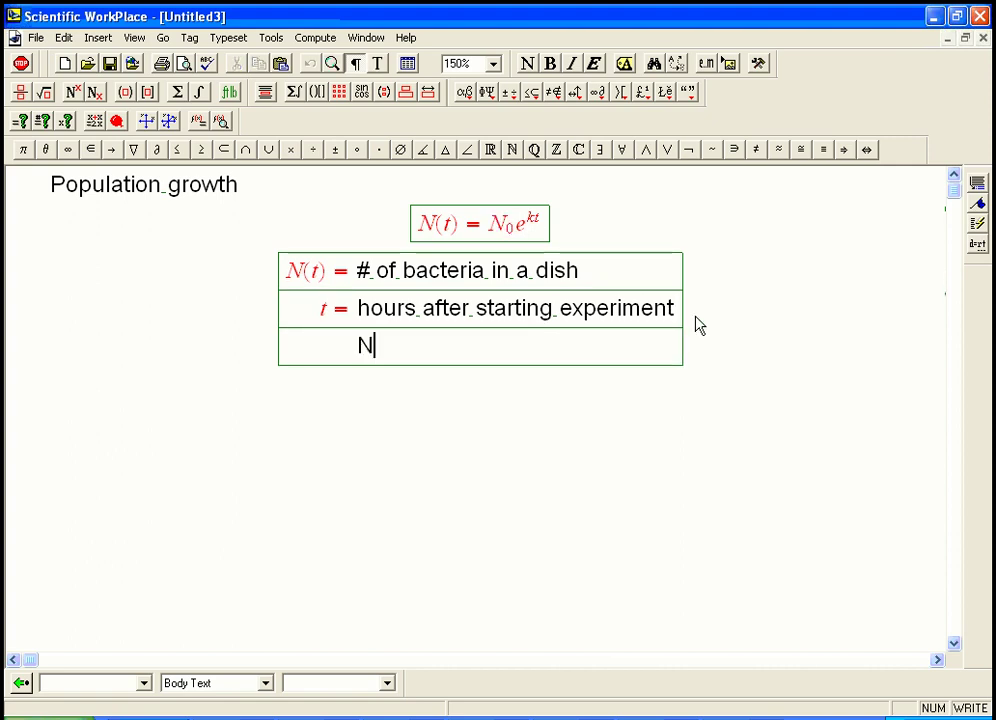
key("BackSpace")
key("ctrl+m")
type("N")
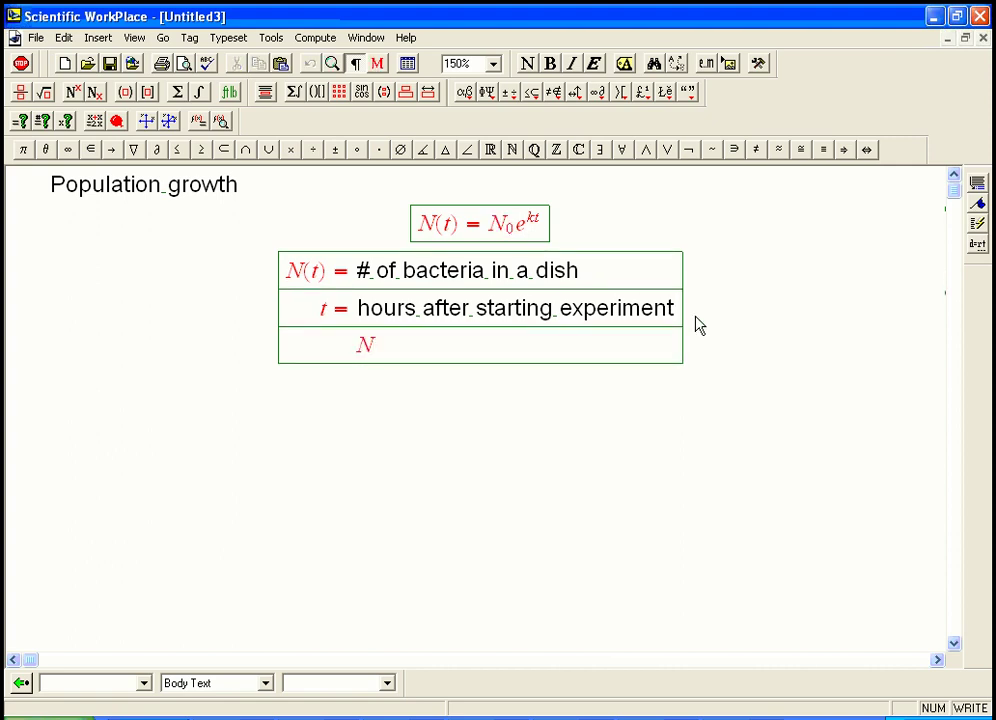
key("ctrl+l")
type("0")
key("Right")
type("=")
key("ctrl+t")
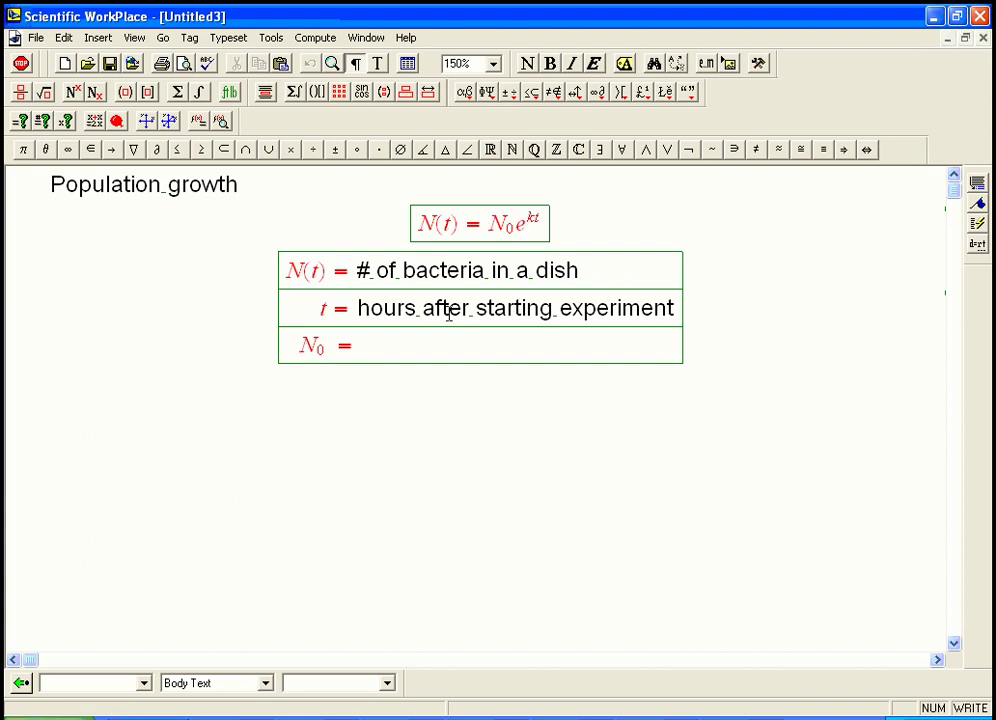
type("starting ")
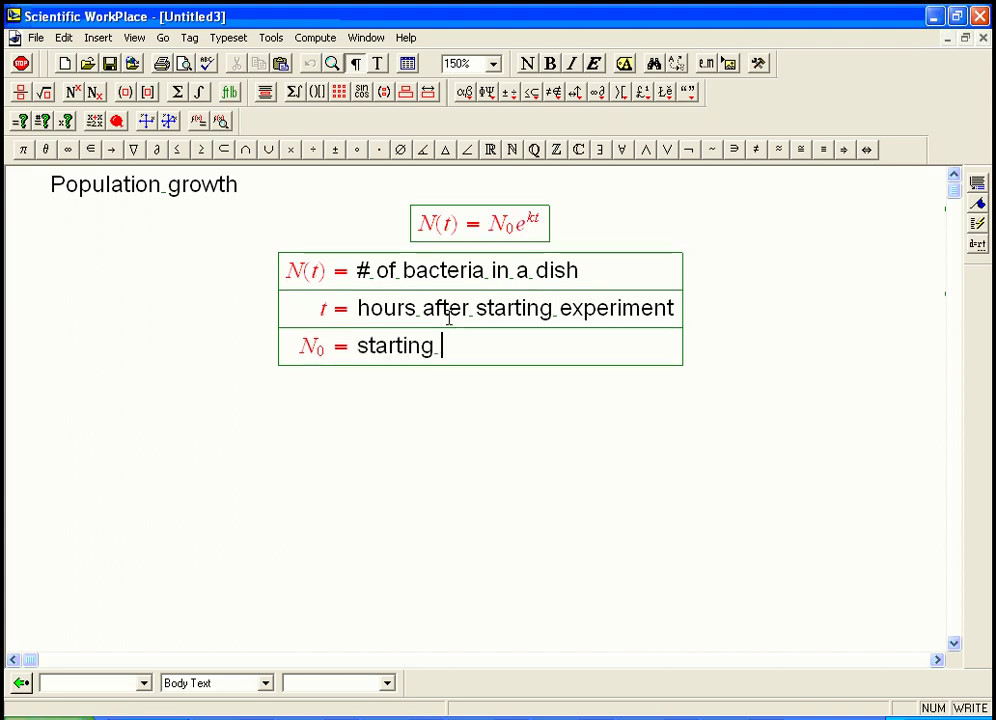
type("# of bacteria")
Add a row defining k = growth constant, correcting the 'constnat' typo.
key("Return")
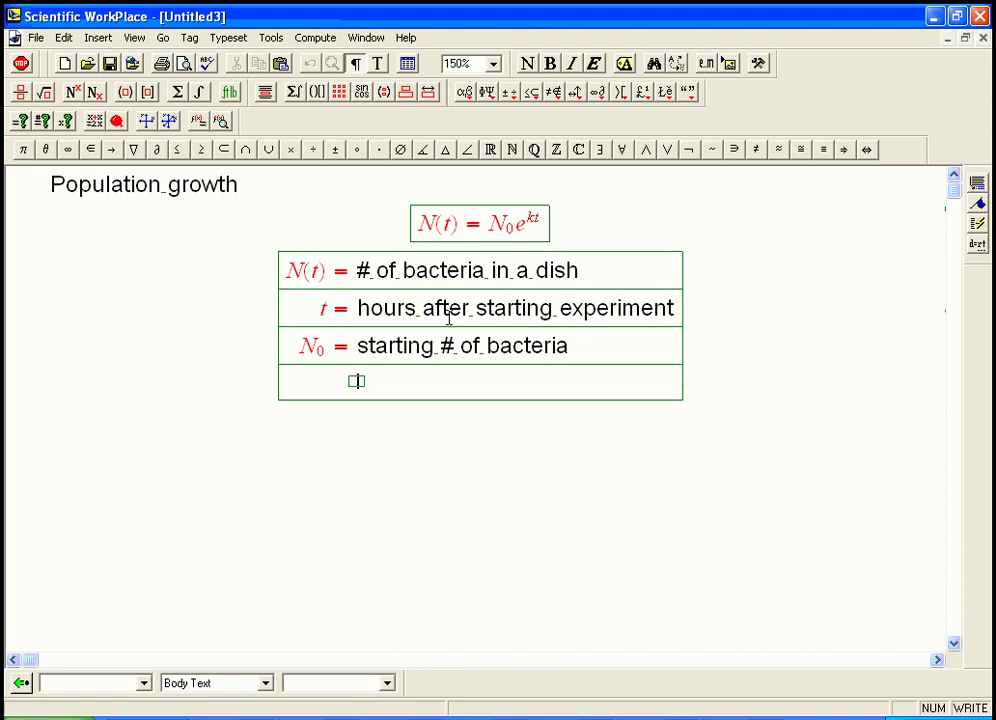
type("k =")
key("BackSpace")
key("BackSpace")
key("BackSpace")
key("ctrl+m")
type("=")
key("BackSpace")
type("k = gr")
key("BackSpace")
key("BackSpace")
key("ctrl+t")
type("gr")
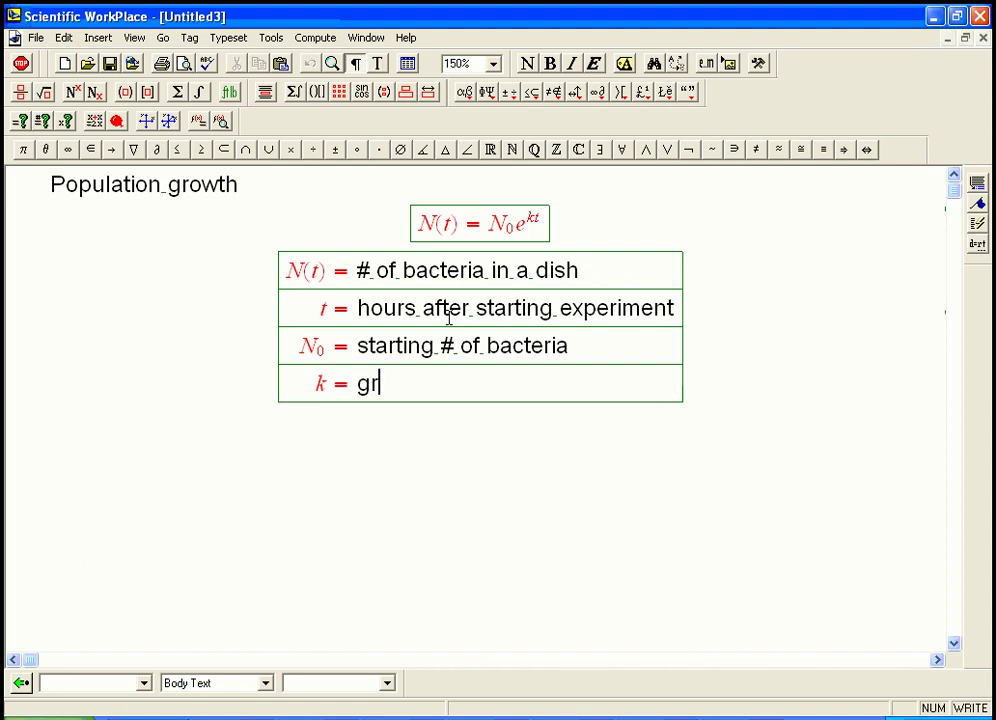
type("owth constnat")
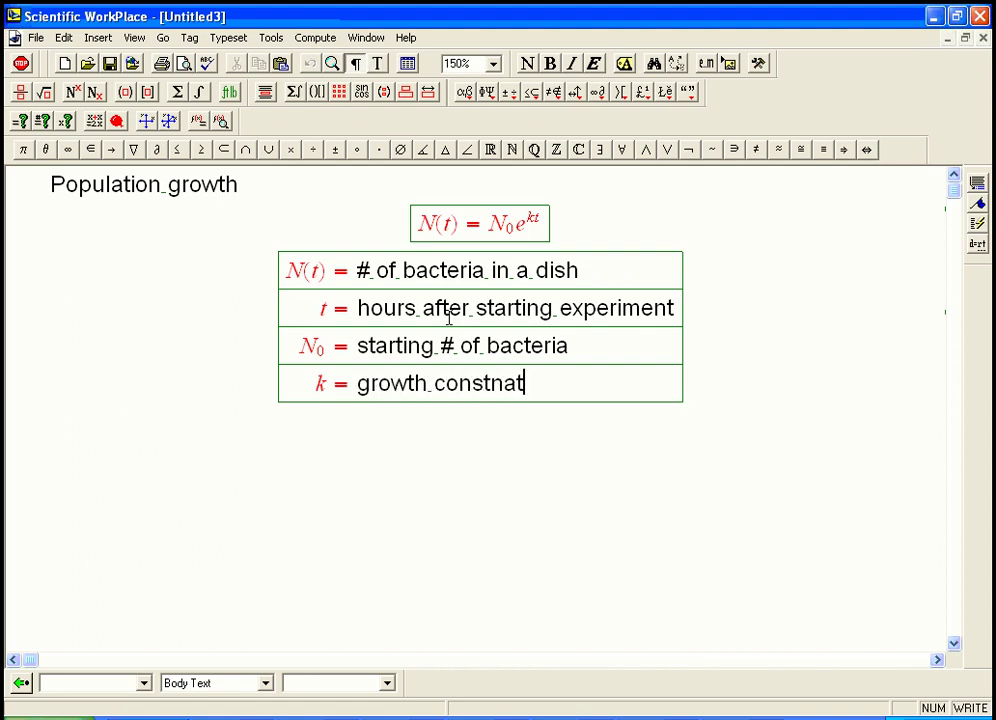
key("BackSpace")
key("BackSpace")
key("BackSpace")
type("ant")
Add an 'Example:' paragraph with a math display showing N(2) = 200.
key("Return")
type("Exa")
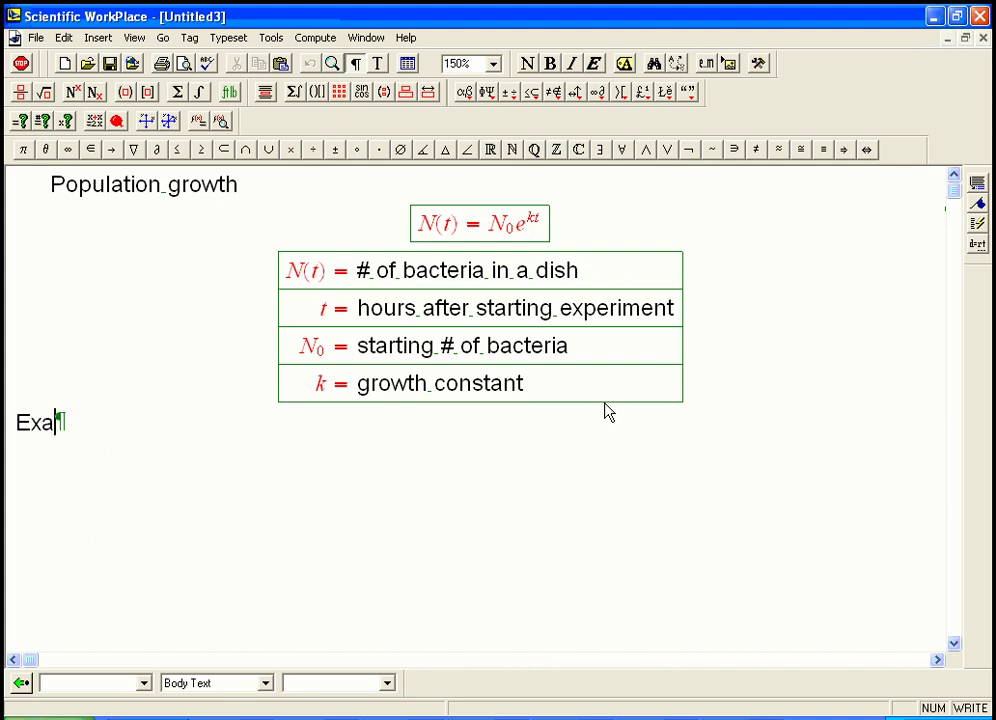
type("mple:")
key("ctrl+d")
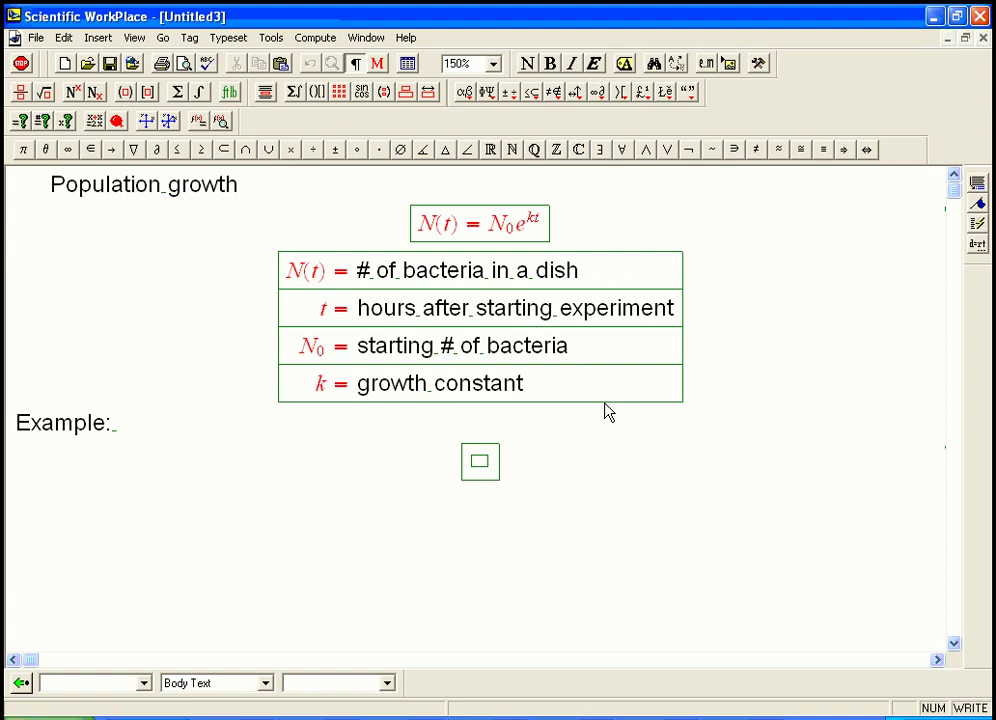
type("N(2) ")
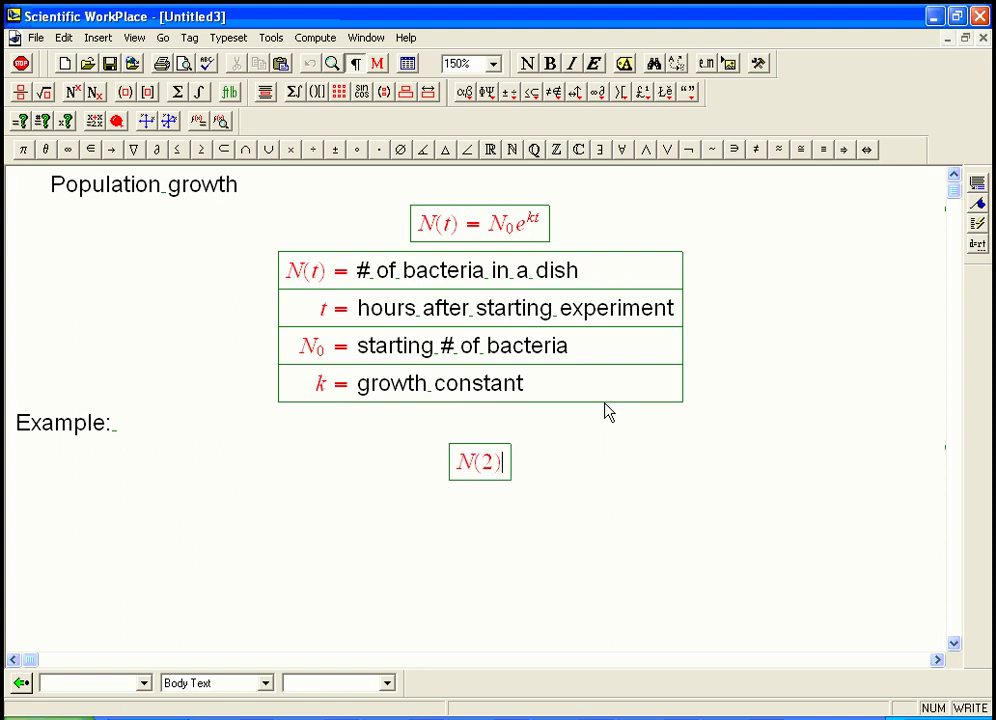
type("= ")
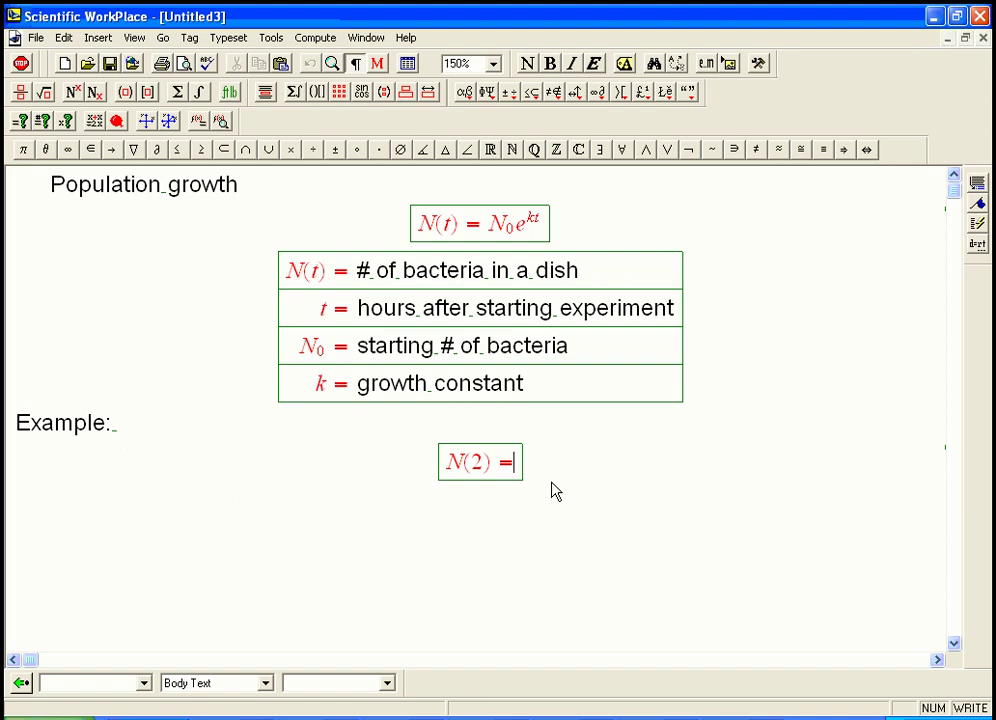
type("200")
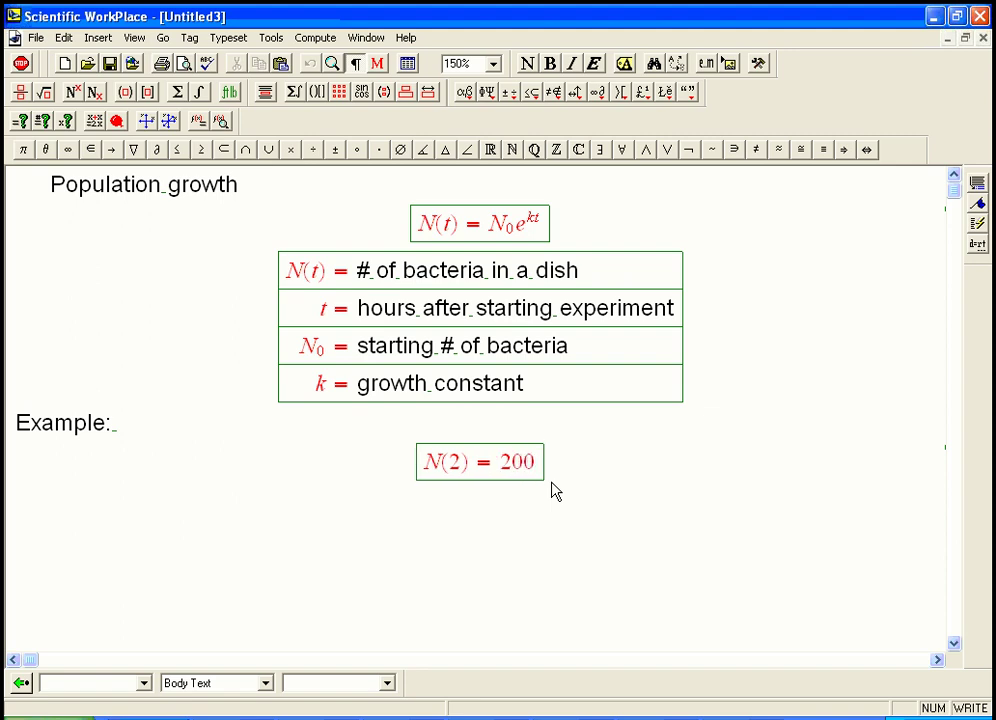
Add a second display row reading N(4) = 600 in math.
key("Return")
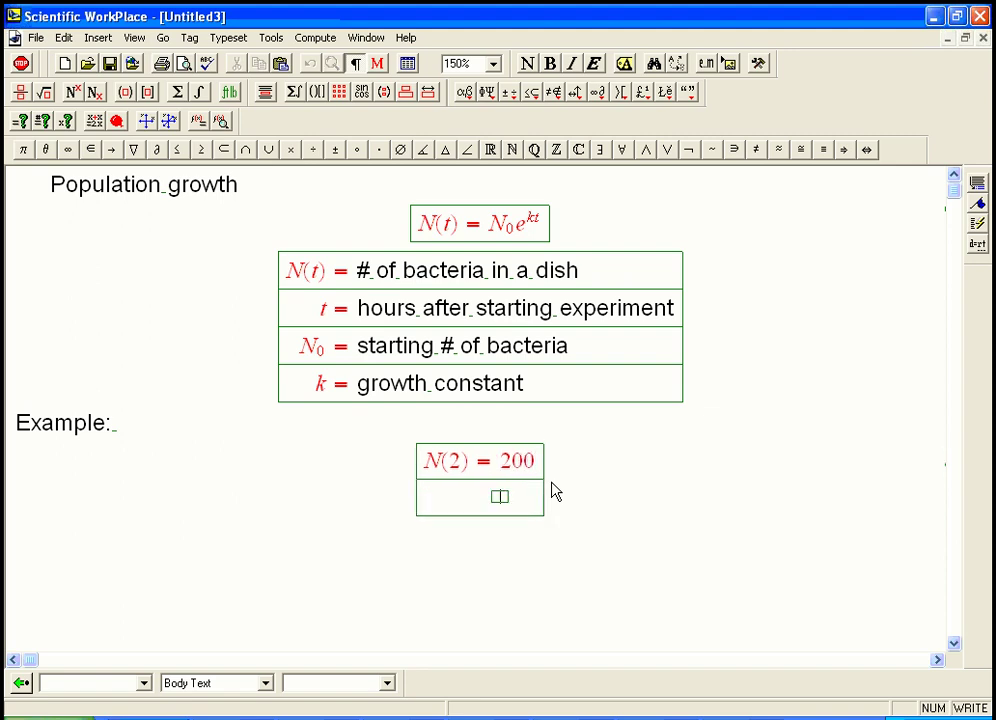
key("ctrl+t")
type("N(")
key("BackSpace")
key("BackSpace")
key("ctrl+m")
type("N(4) = ")
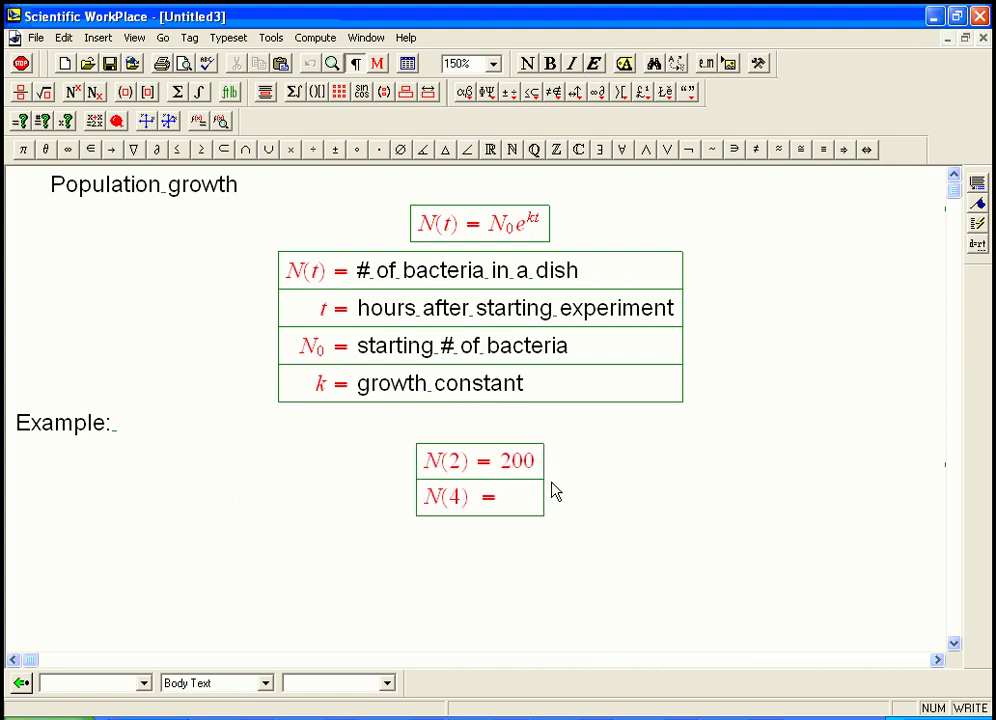
type("600")
Add a 'Questions:' line with a display asking N(t) = ?? and N(6) = ??
key("Down")
type("Que")
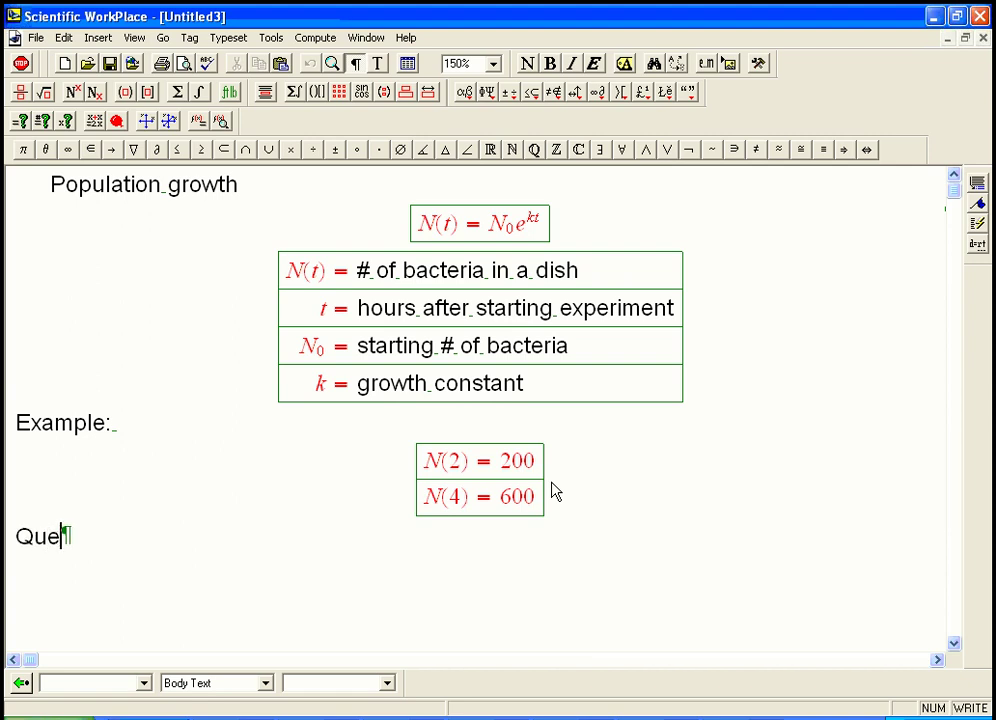
type("stions:")
key("ctrl+d")
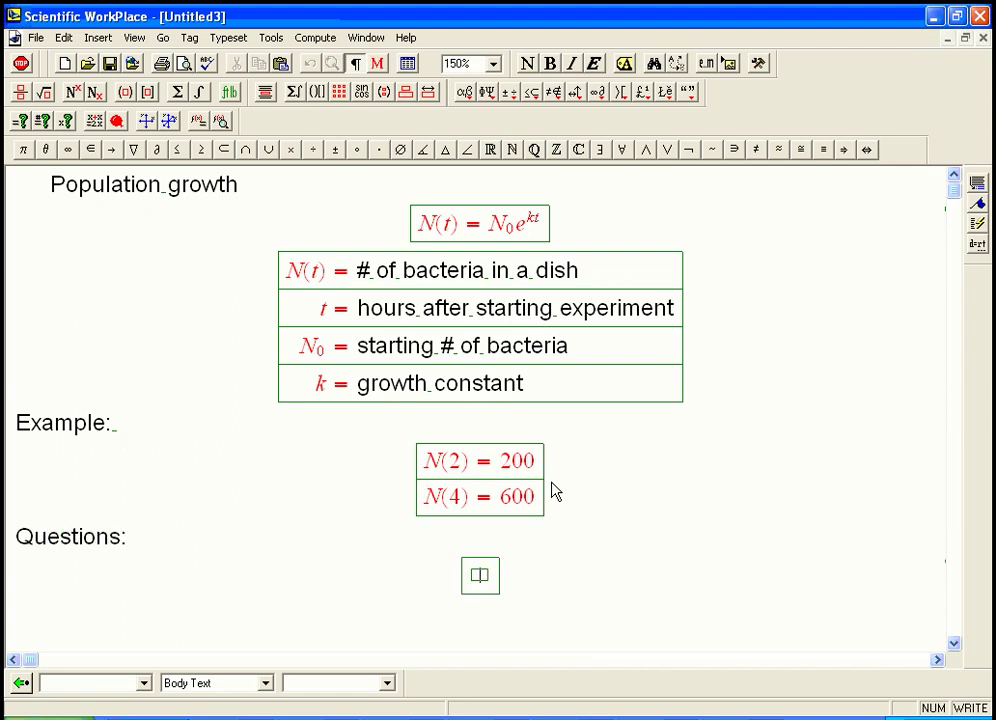
type("N(t) ")
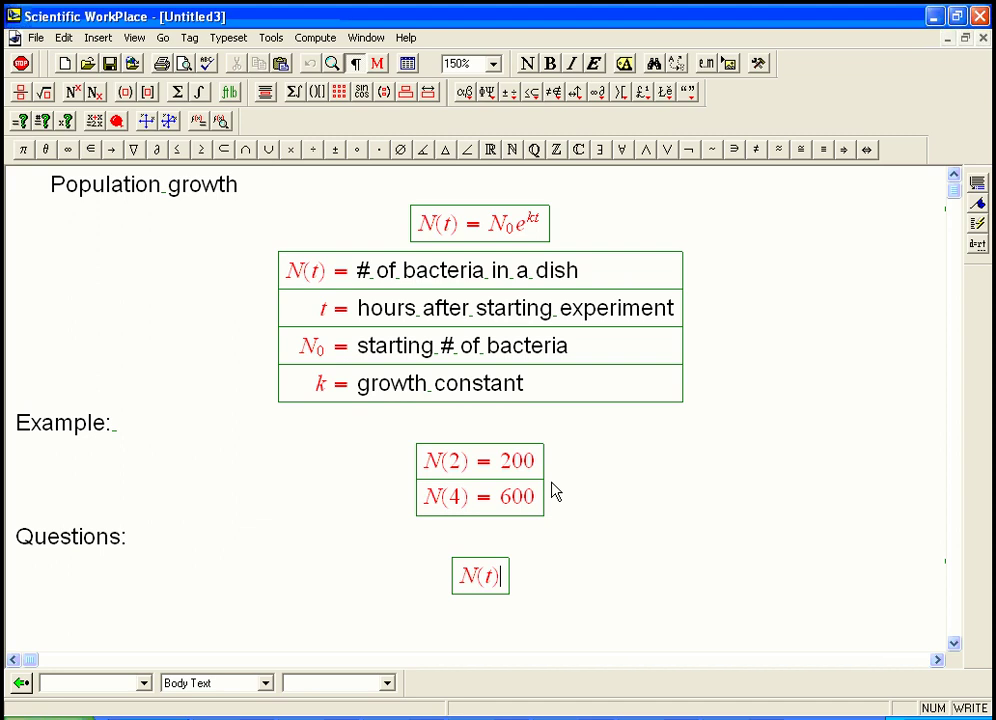
type("=??")
key("Return")
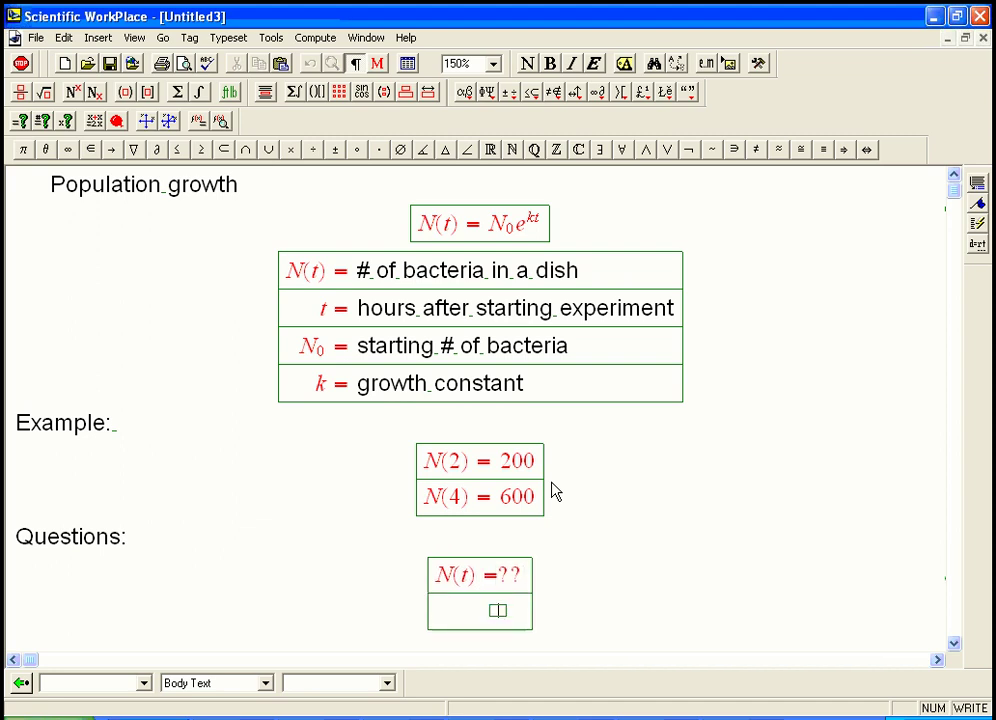
type("N(6) =")
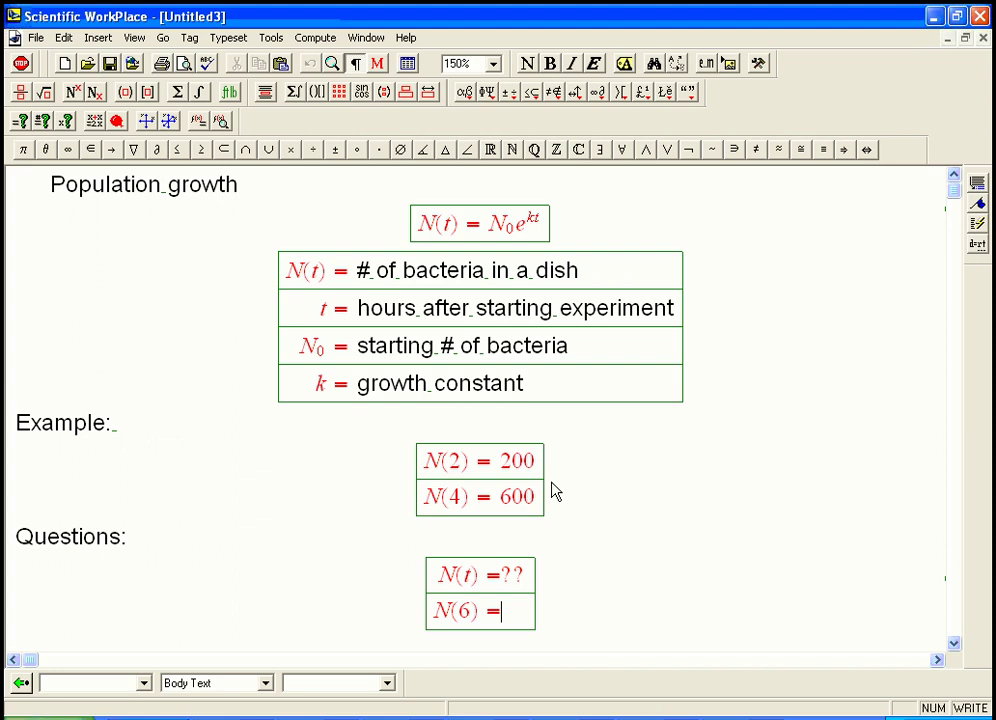
type("??")
Add a third question row reading 'when is N(t) = 1000'.
key("Return")
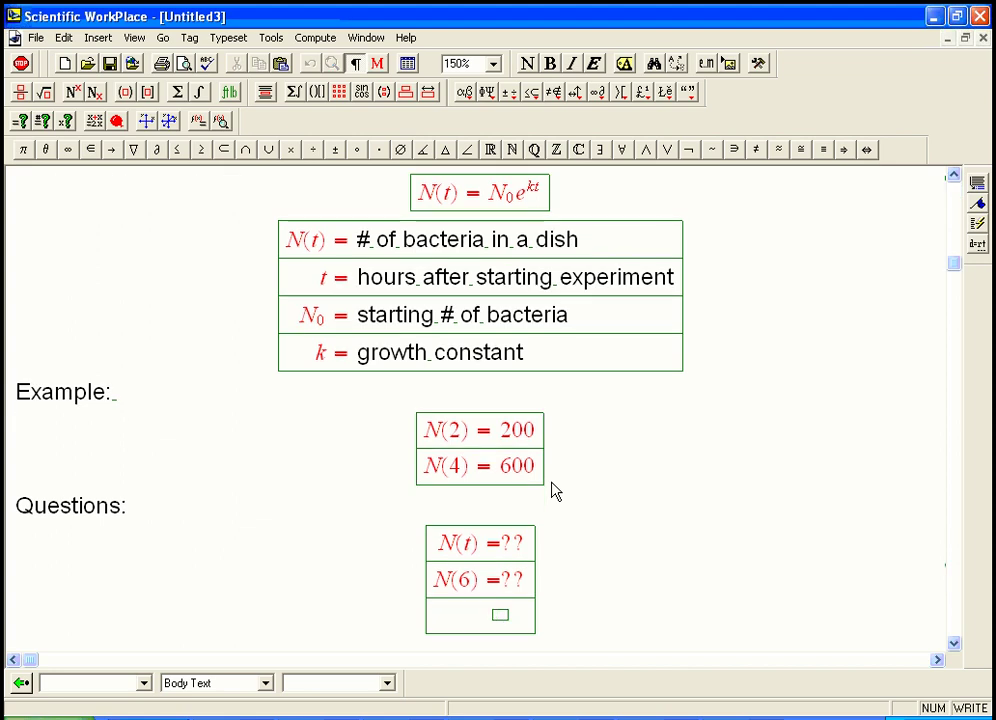
key("ctrl+t")
type("w")
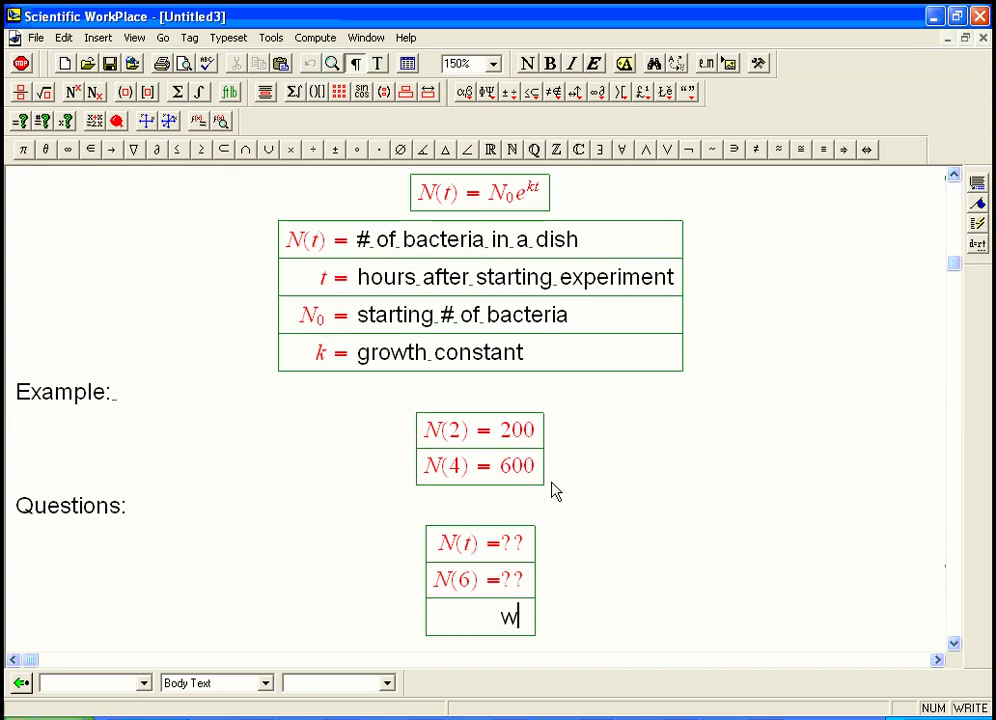
type("hen is")
key("ctrl+m")
type("N")
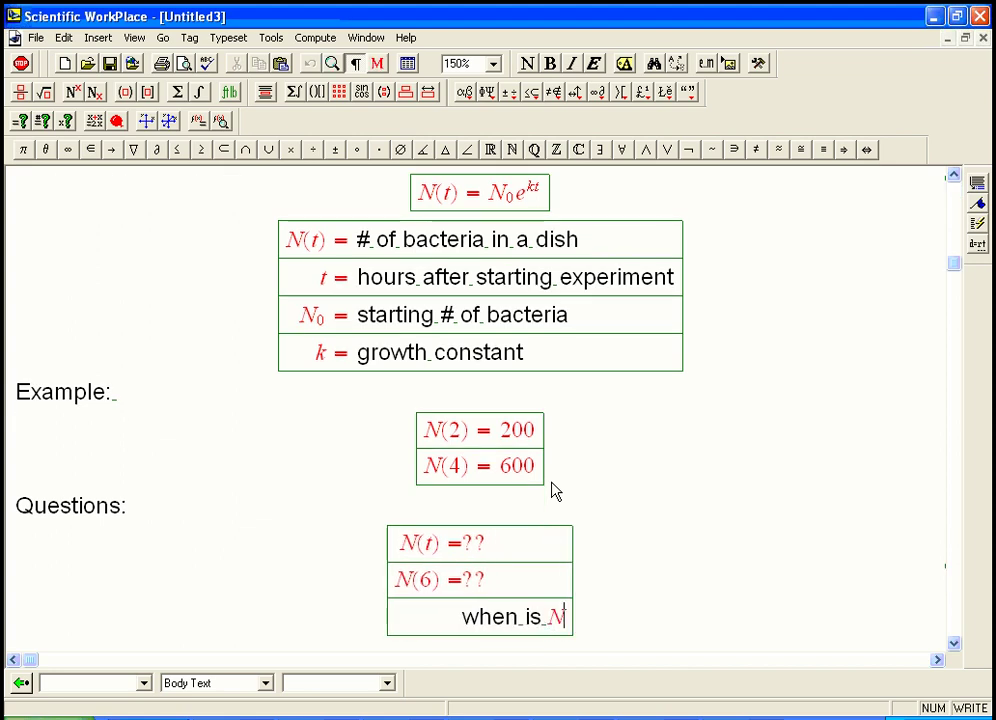
type("(t")
key("BackSpace")
key("BackSpace")
type("(t) = ")
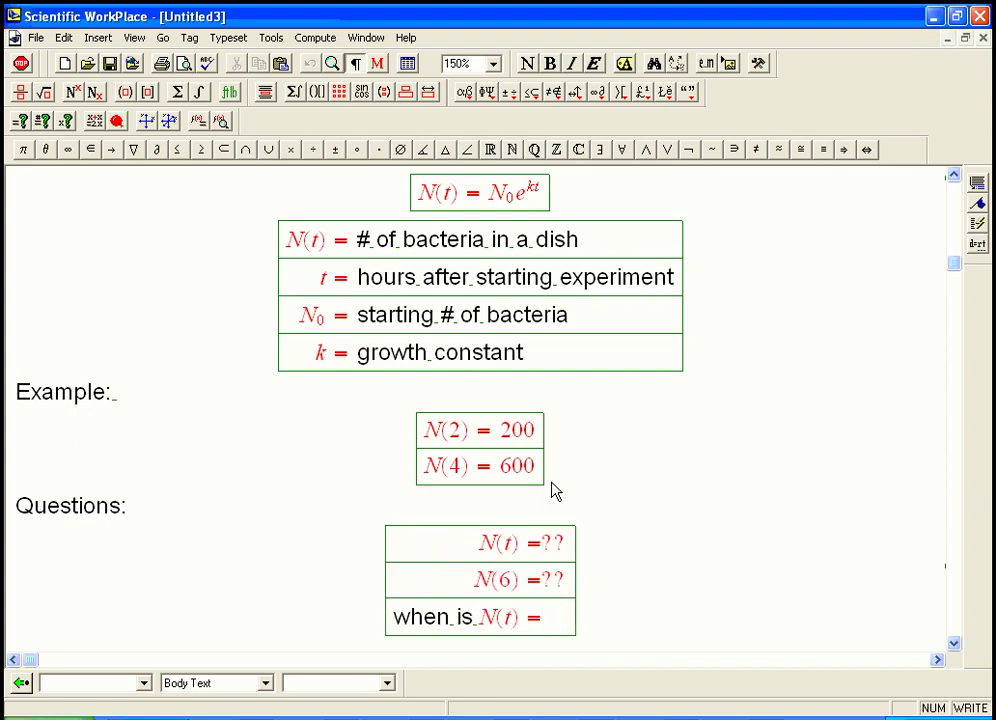
type("1000")
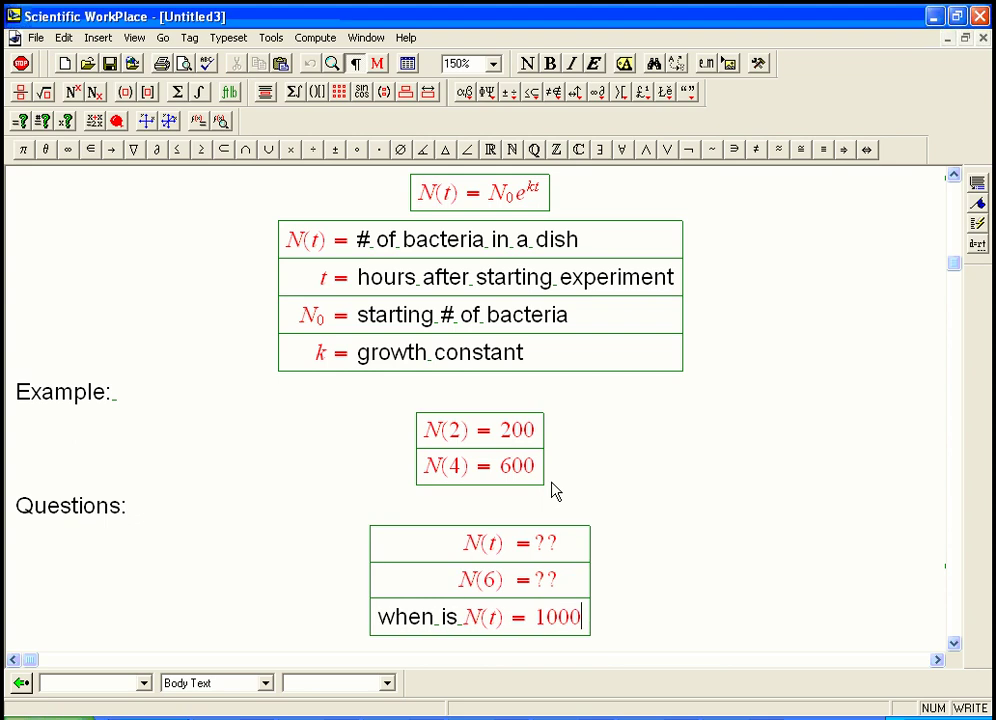
key("ctrl+End")
Start a new display with the equation N(2) = 200 = N₀e^{2k}.
key("ctrl+d")
type("N9")
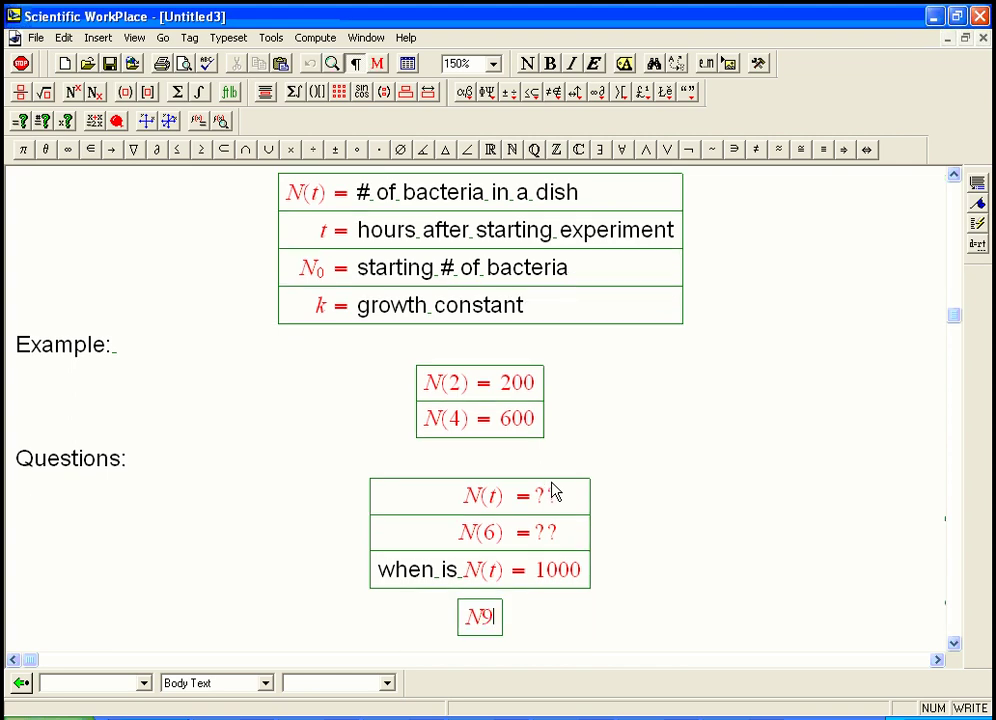
key("BackSpace")
type("(")
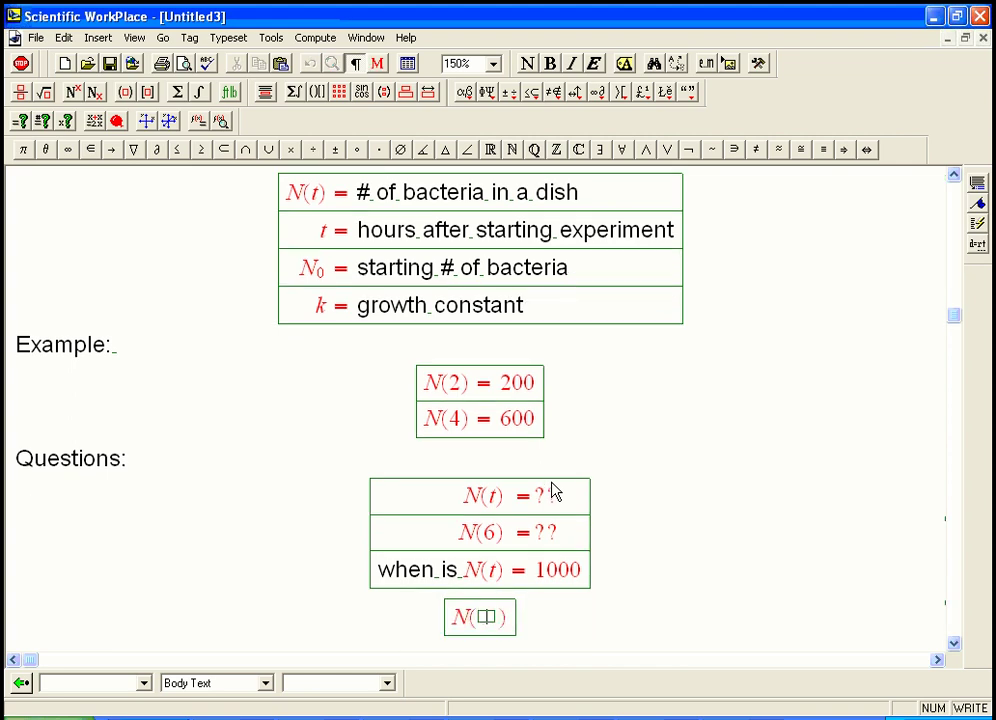
type("2) = ")
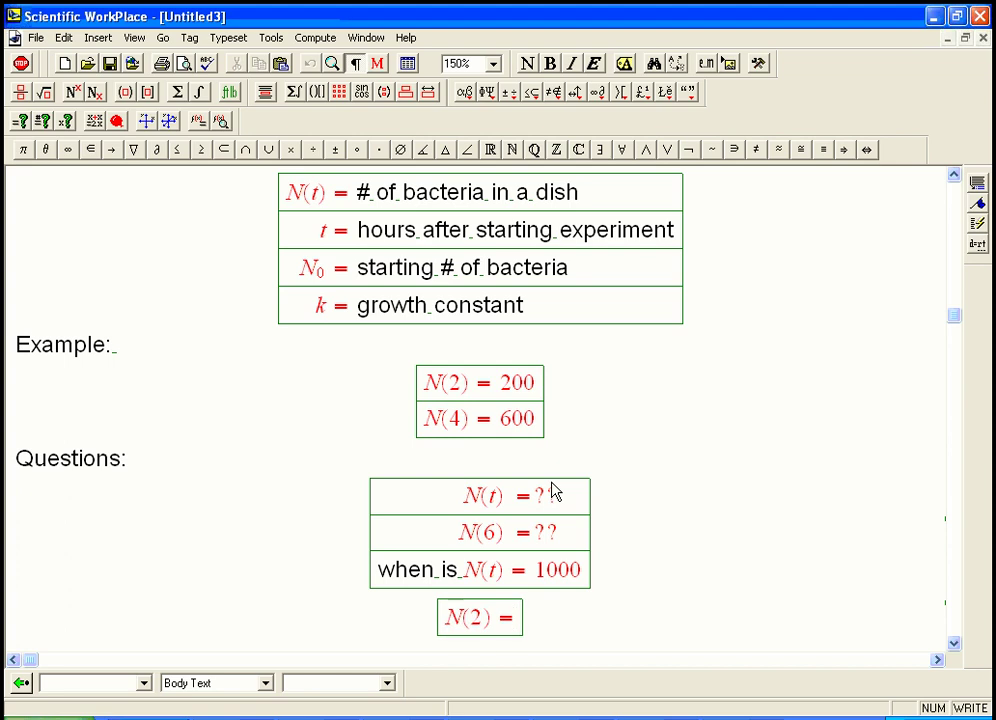
type("200 = ")
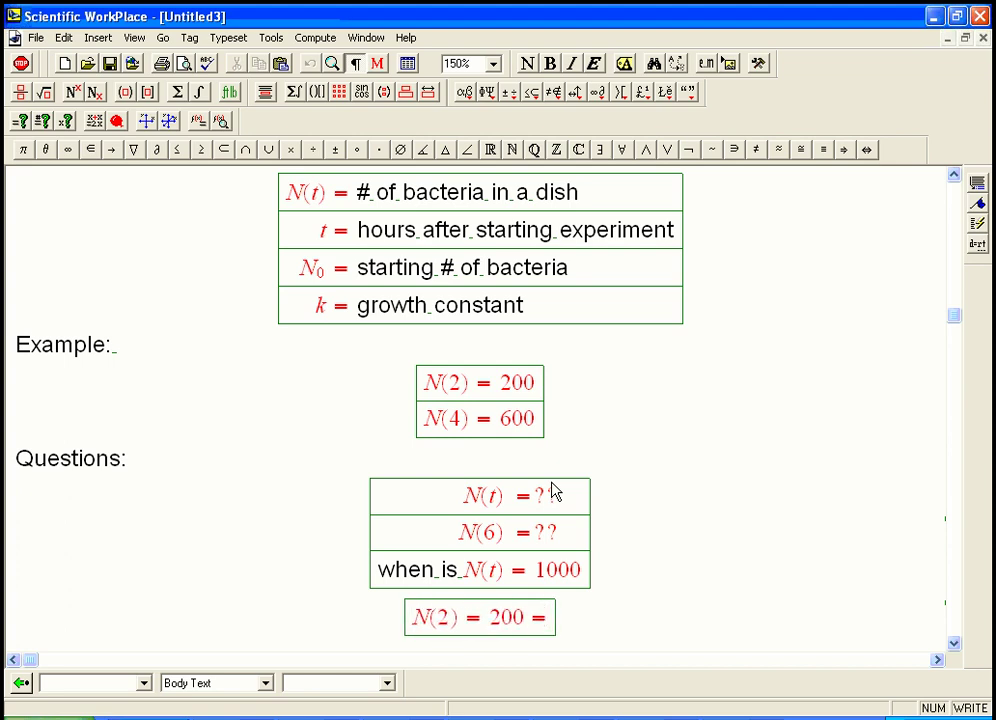
type("N")
key("ctrl+l")
type("0")
key("Right")
type("e")
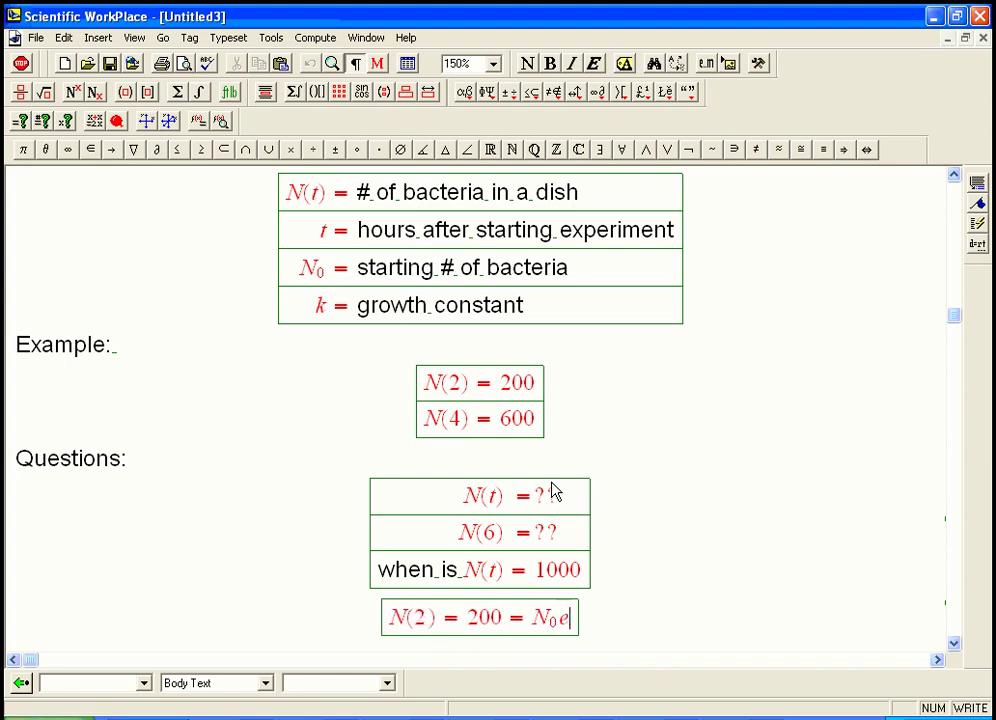
key("ctrl+h")
type("kt")
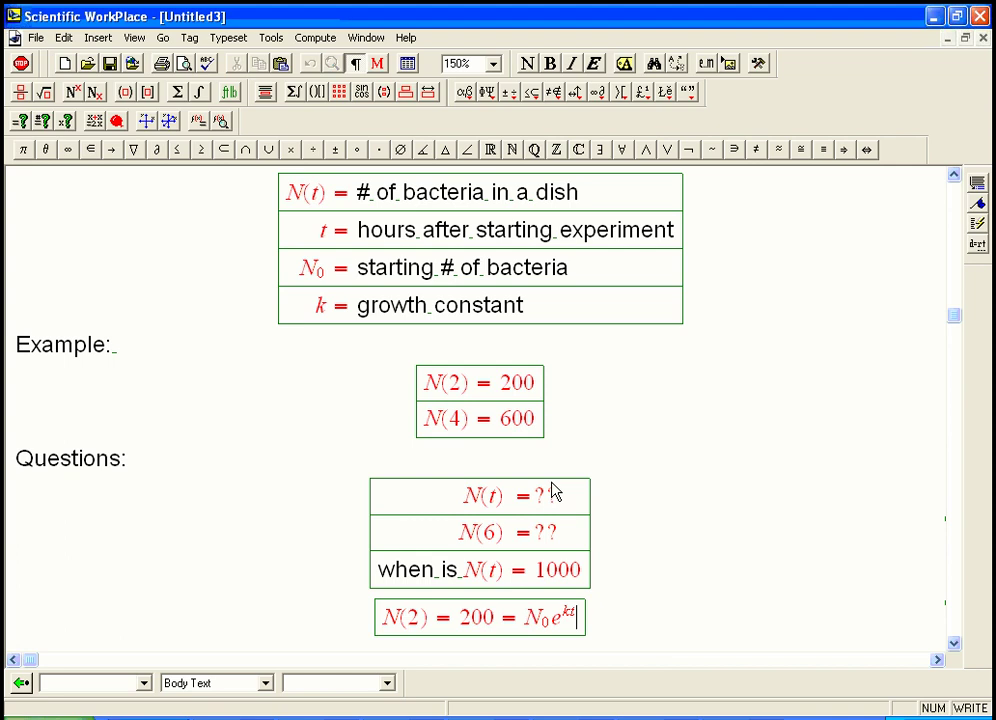
Add a second row with N(4) = 600 = N₀e^{4k}.
key("Return")
type("N(")
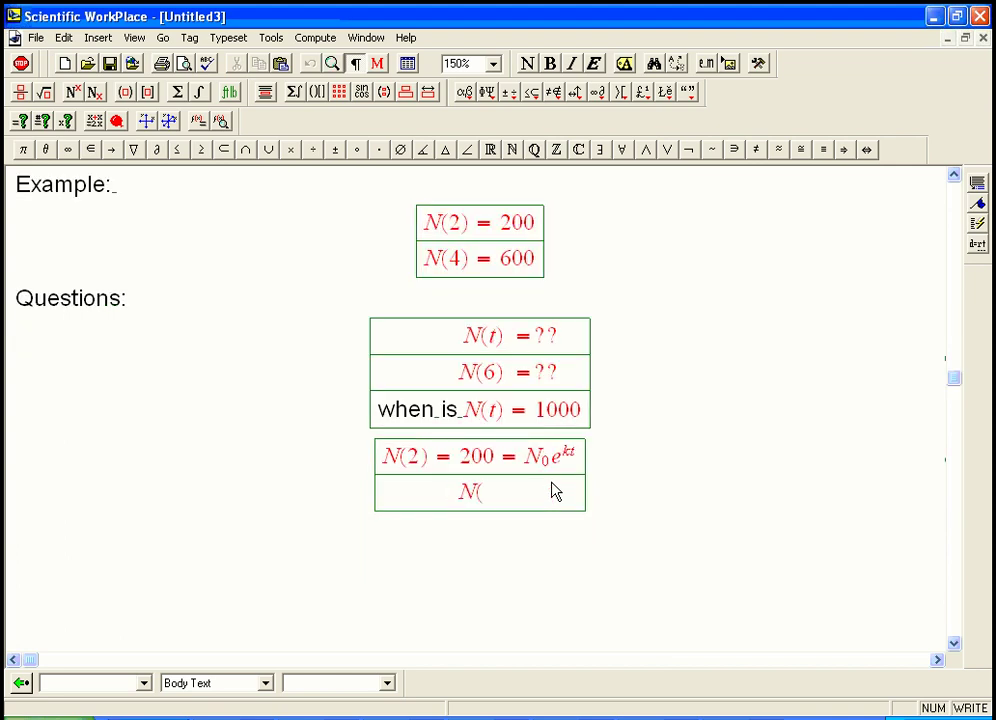
type("4) = 600 = N")
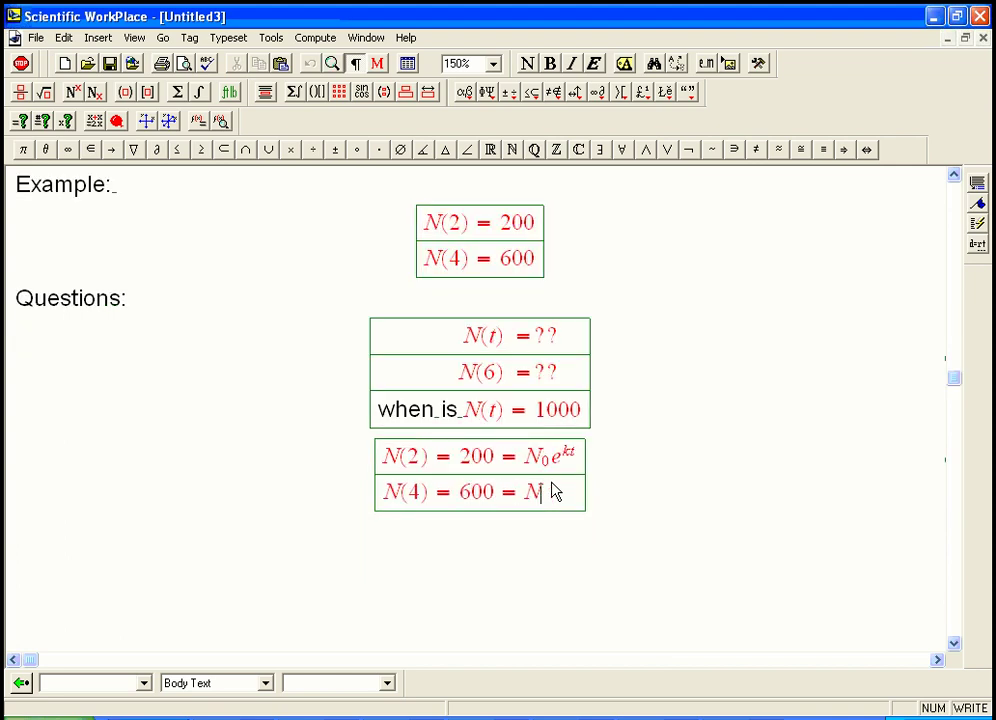
key("ctrl+l")
type("0 = N0e")
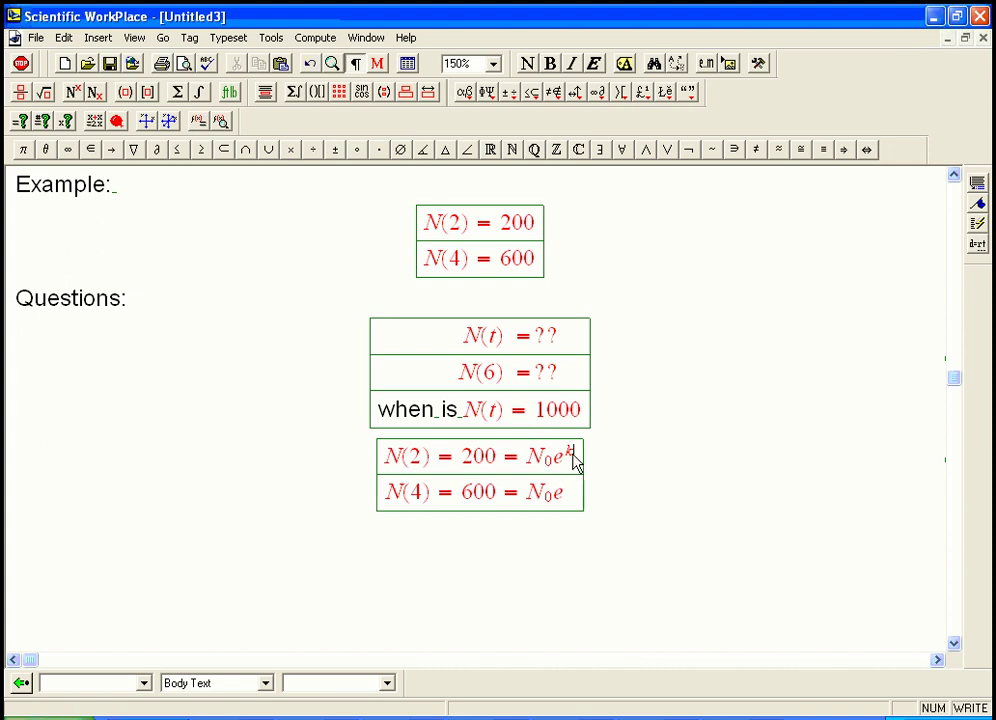
type("2")
key("ctrl+h")
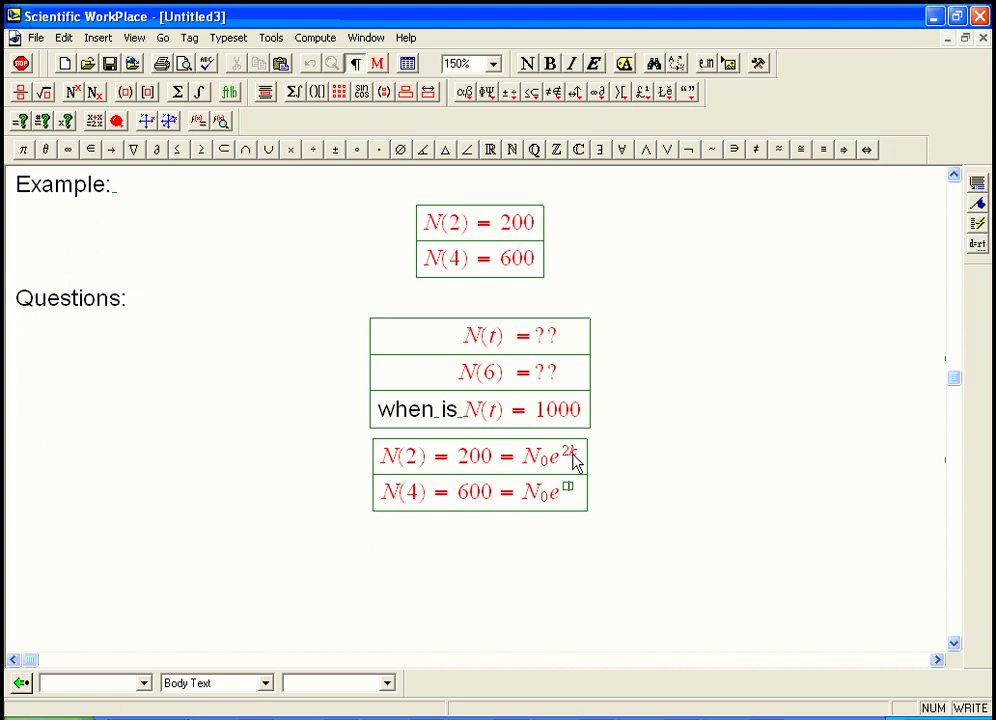
type("4k")
Highlight N₀ in the main formula and the right-hand sides of both equations.
left_click(944, 250)
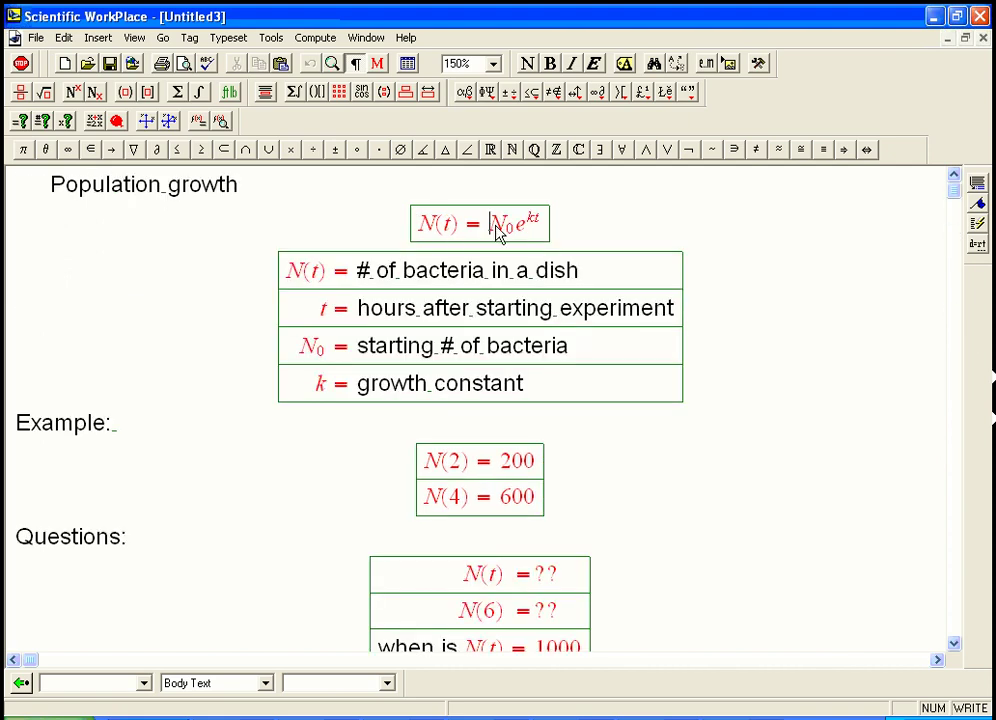
left_click_drag(491, 224, 516, 229)
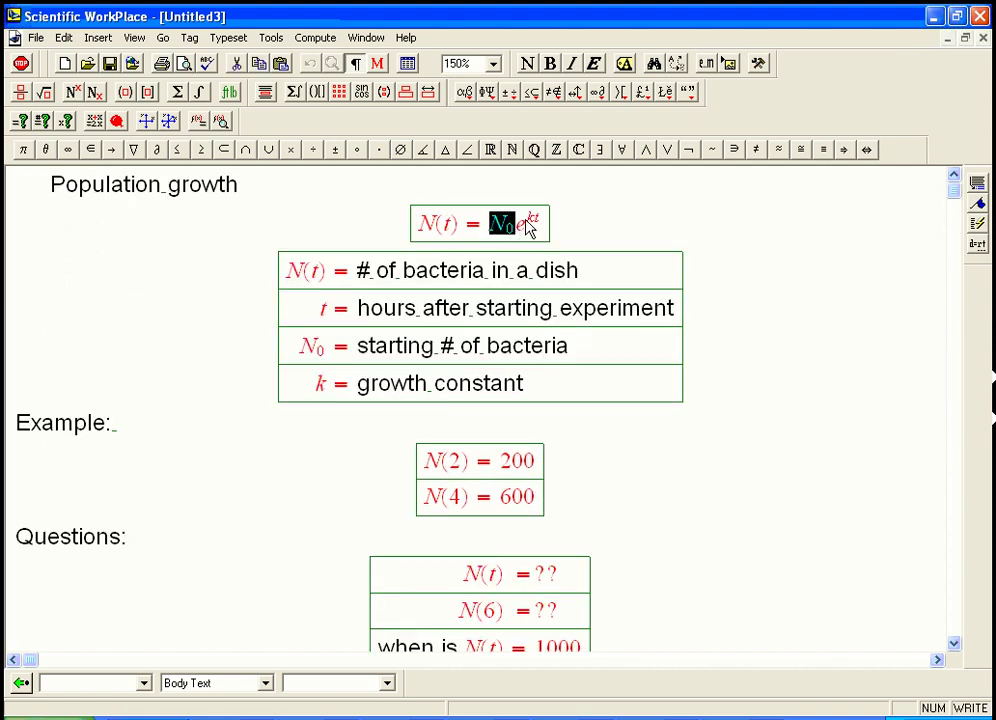
left_click(529, 227)
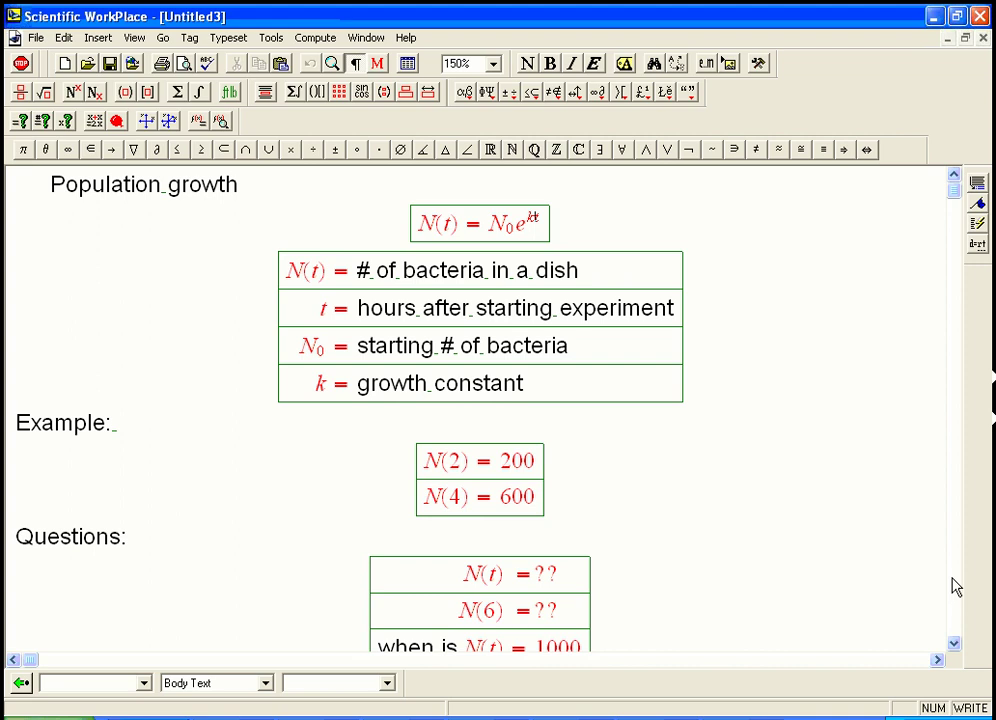
scroll(957, 596, "down", 5)
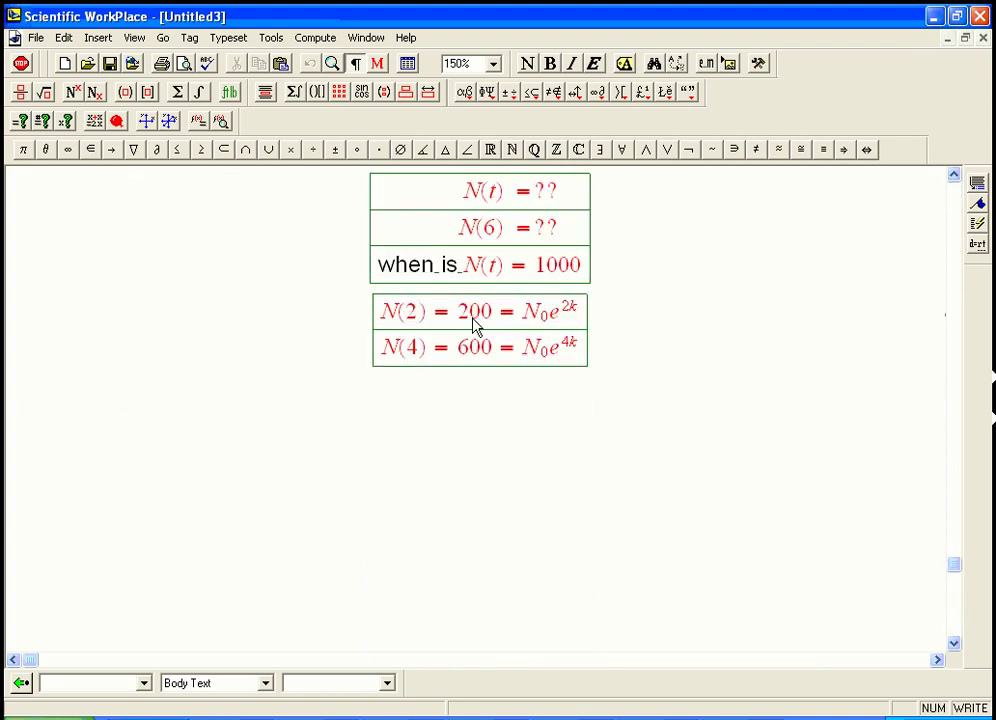
left_click_drag(458, 318, 571, 322)
left_click_drag(458, 350, 586, 358)
left_click(583, 352)
Start a new blank row under the N(4) equation in the display.
key("Return")
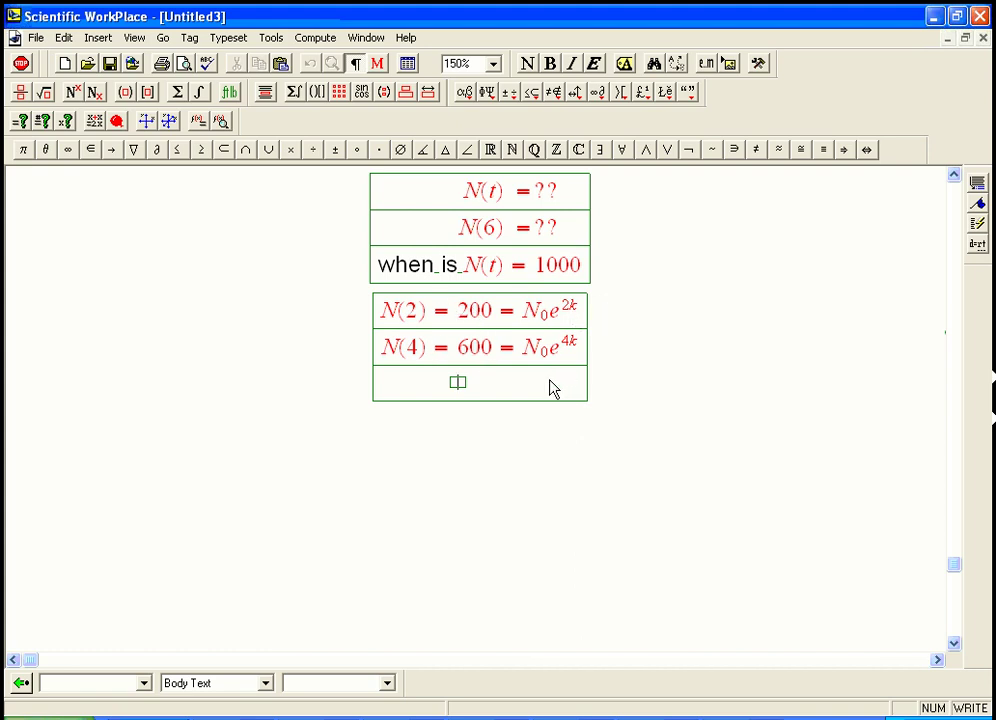
Enter the row 3 = e^{4k}/e^{2k} = e^{2k} using a fraction and exponents.
type("3=")
type("e")
key("BackSpace")
key("ctrl+f")
type("e")
key("ctrl+h")
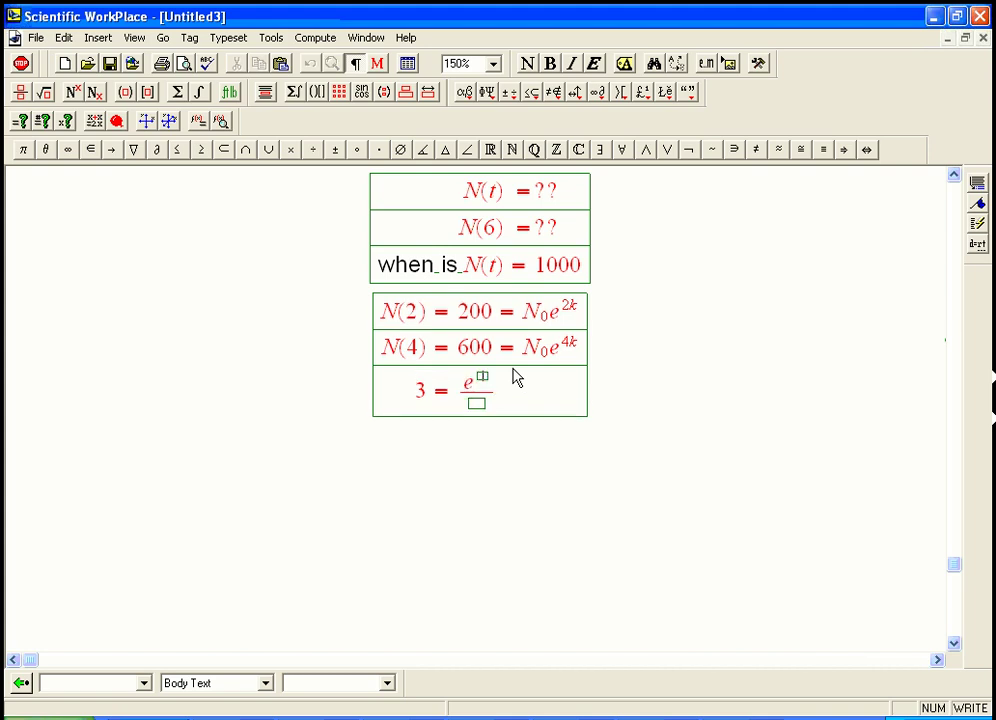
type("4k")
key("Tab")
type("e")
key("ctrl+h")
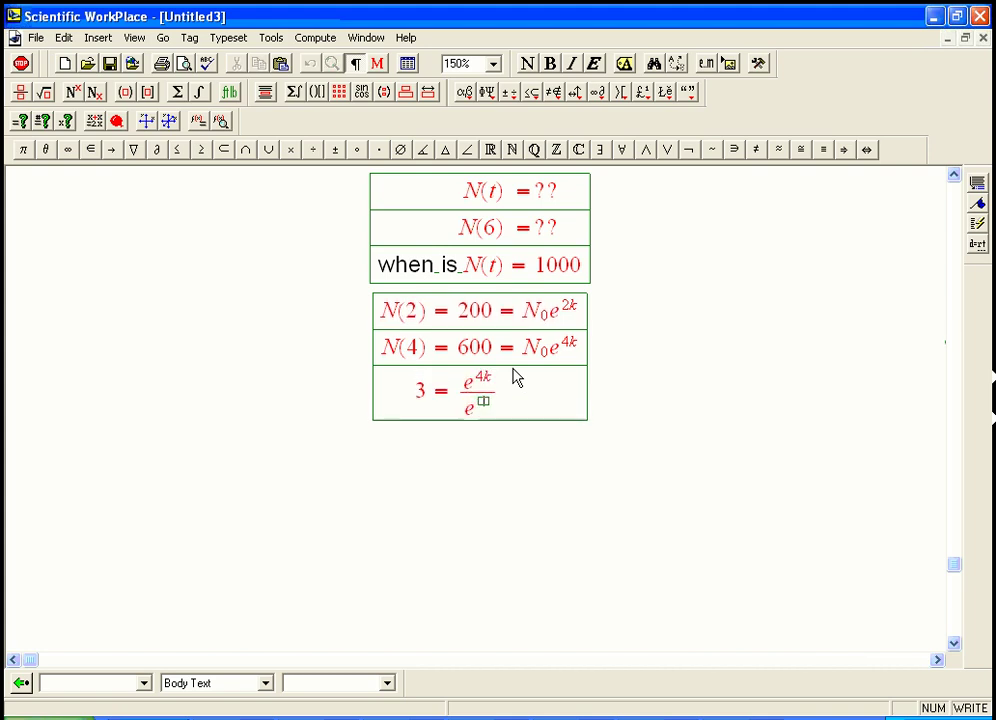
type("2k")
key("Right")
key("Right")
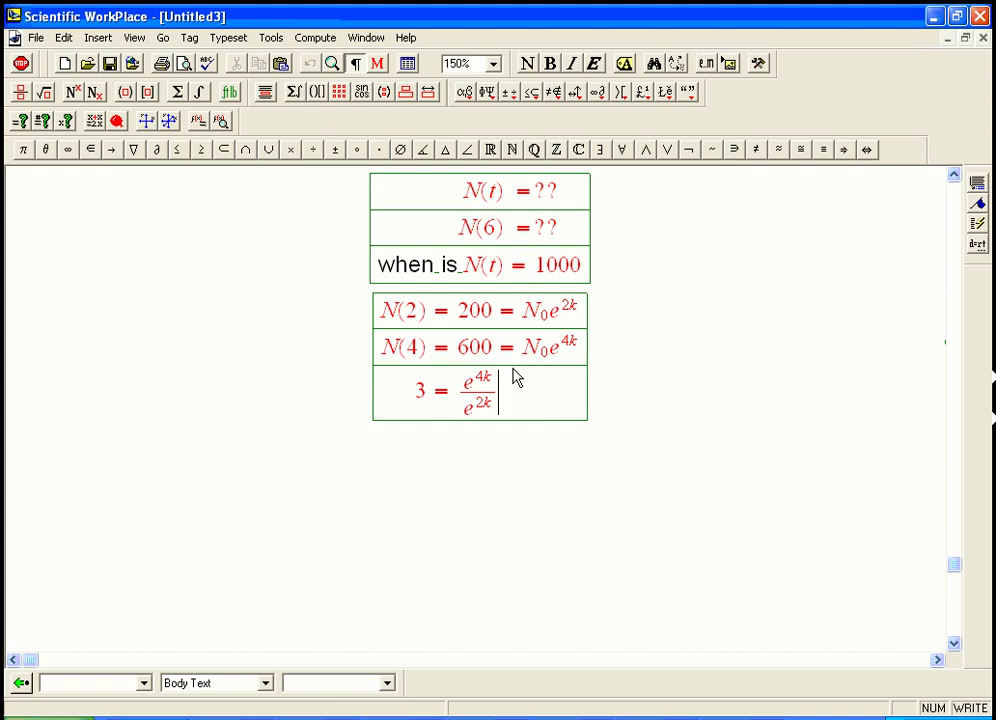
type("= e")
key("ctrl+h")
type("2k")
Select the 3 on the left side to point it out, then deselect it.
left_click(419, 397)
key("shift+Right")
key("Right")
key("Left")
key("Right")
left_click_drag(417, 398, 425, 400)
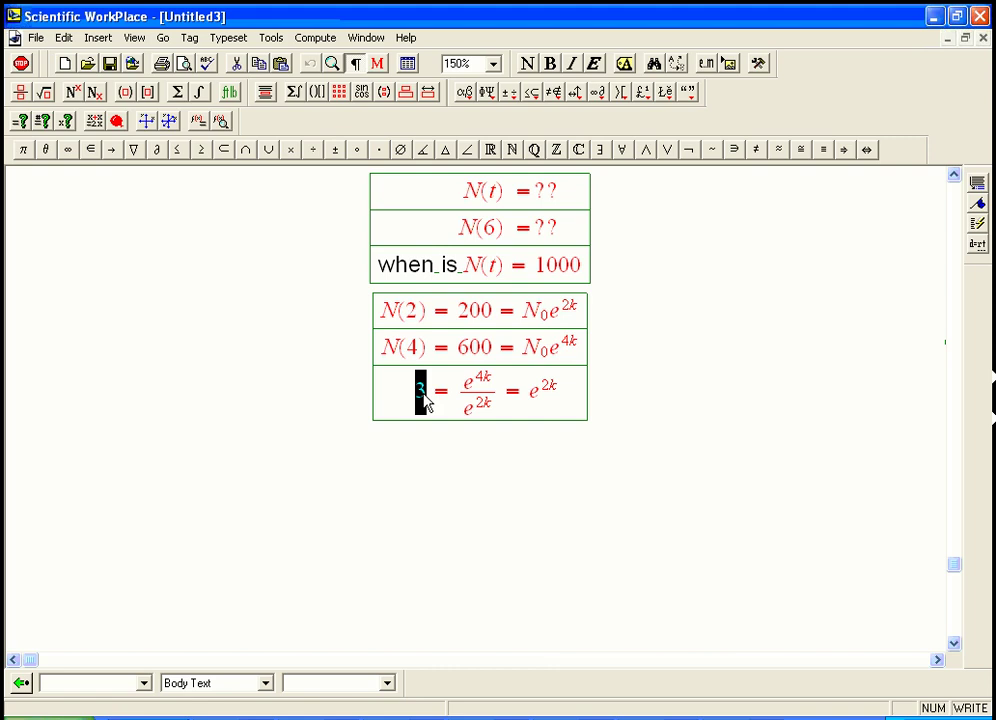
left_click(538, 405)
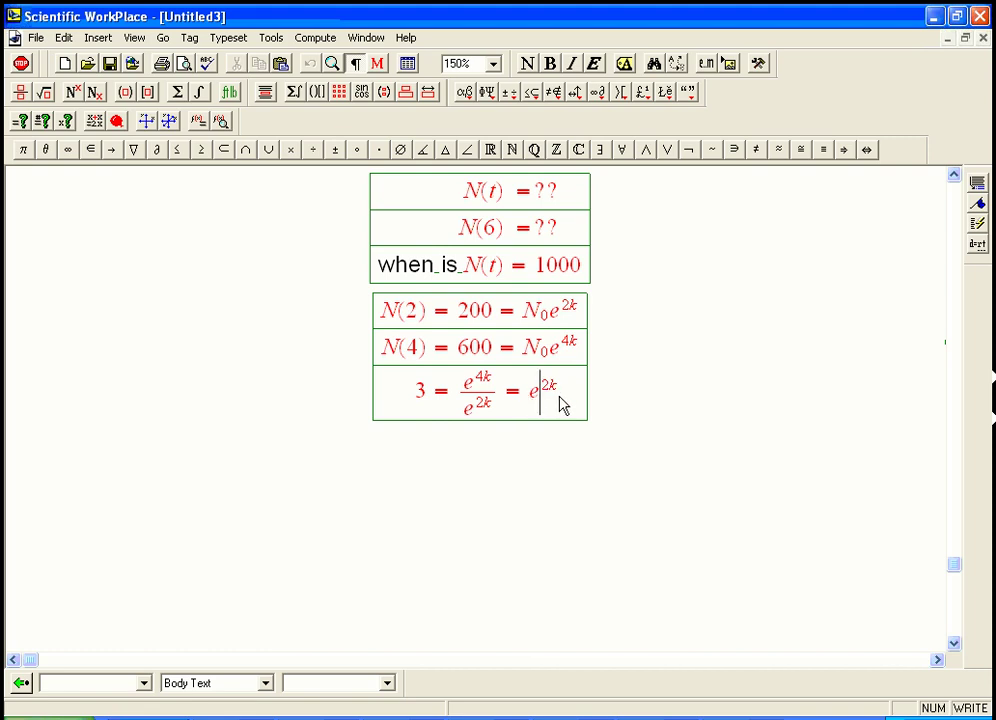
Add the row ln3 = 2k below the e^{2k} equation.
left_click(425, 400)
left_click(563, 402)
key("Return")
type("ln3")
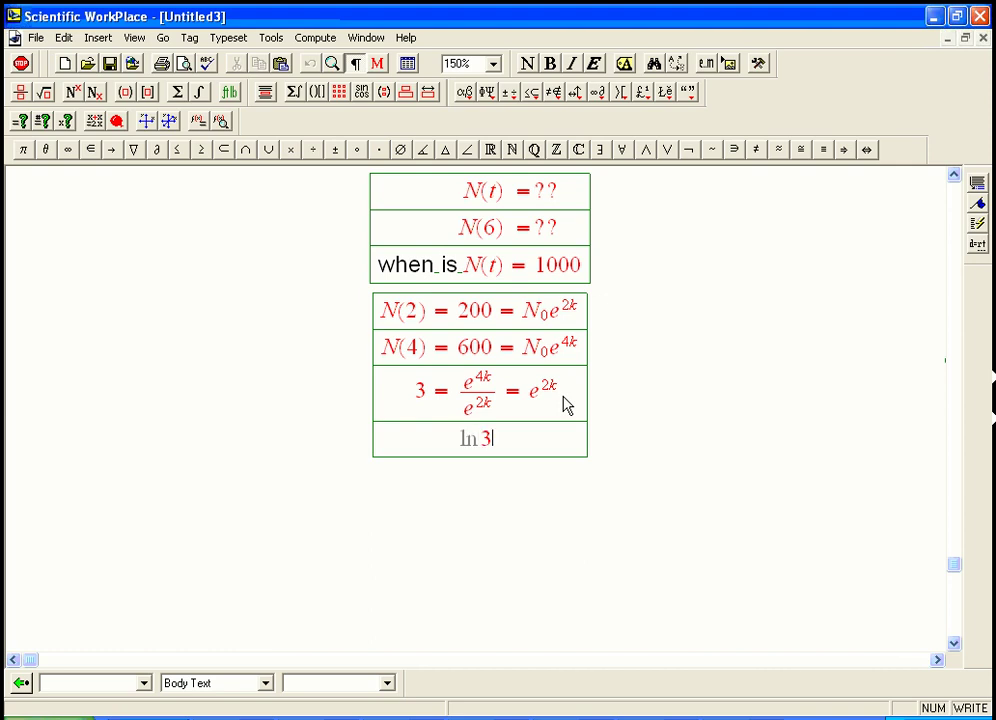
type("=2k")
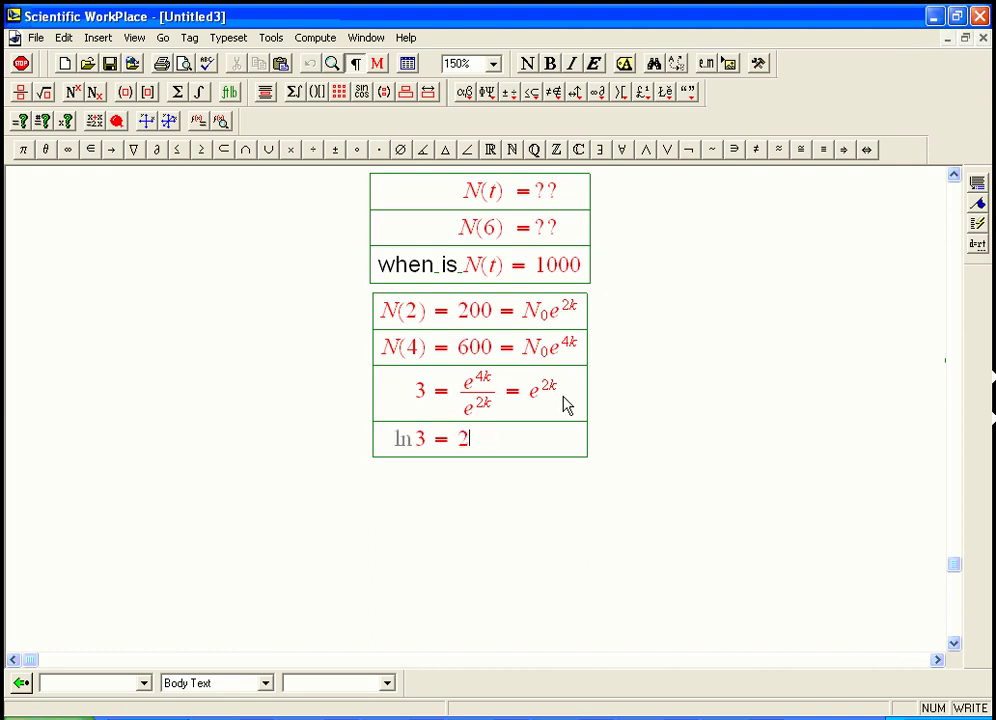
Add the row k = ln3/2 as a fraction.
key("Return")
type("k=")
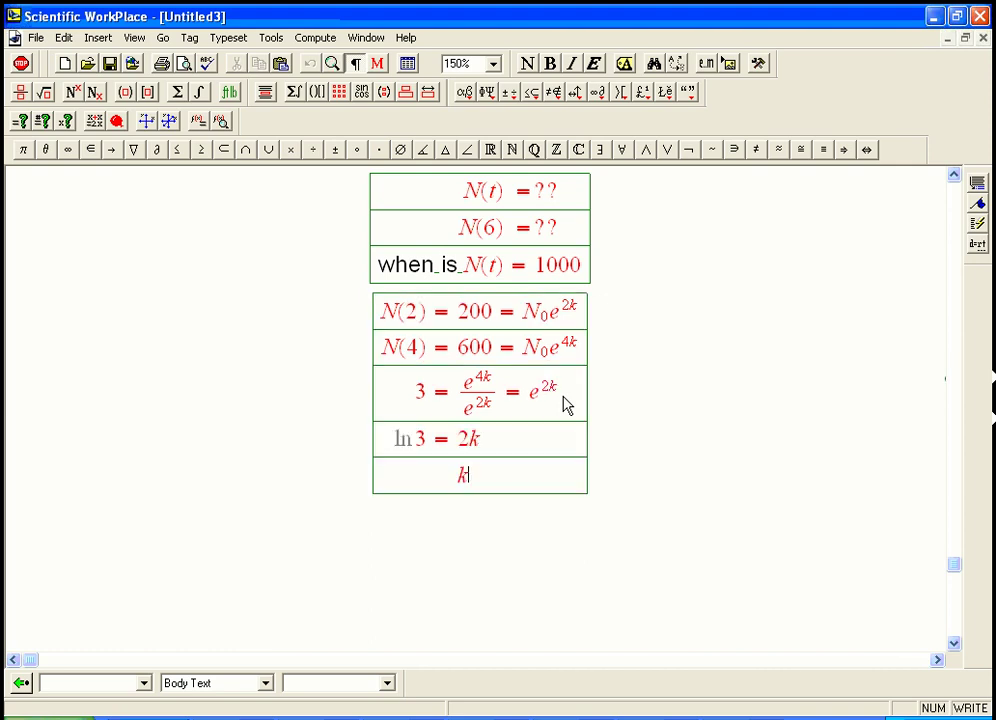
key("ctrl+f")
type("ln3")
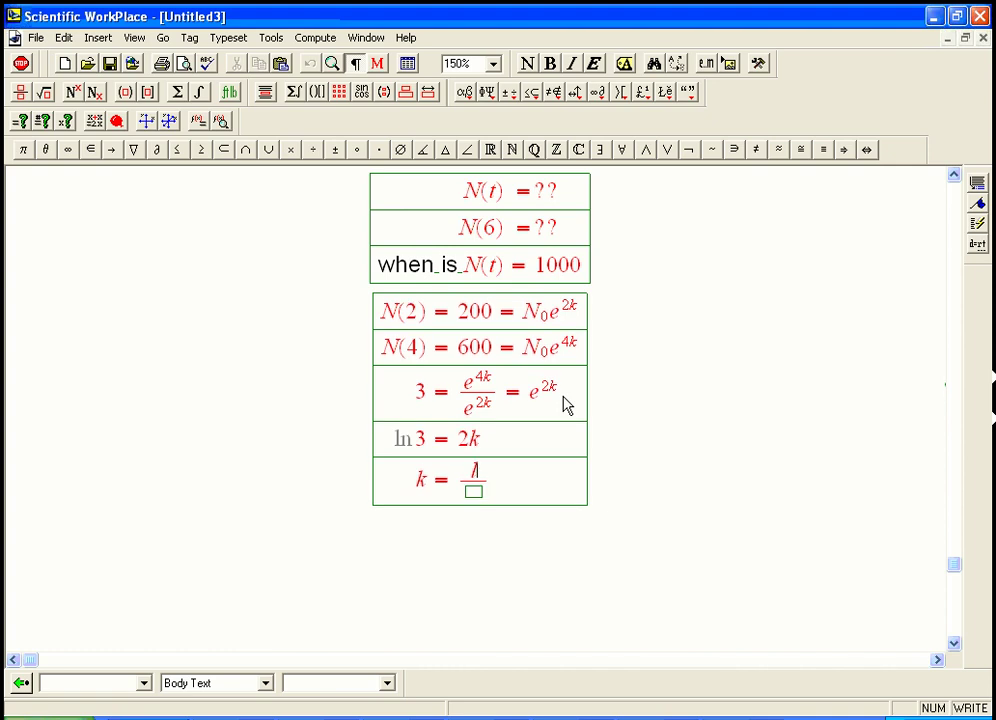
key("Tab")
type("2")
key("Right")
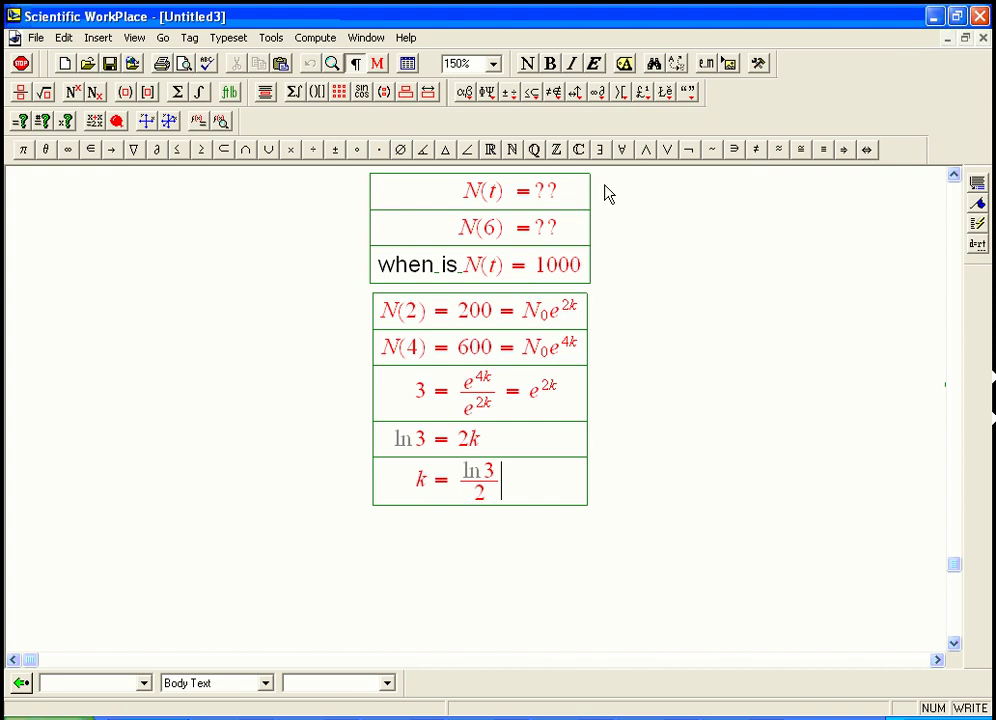
Evaluate ln3/2 numerically, append ≈ 0.54931, and delete the stray result line.
double_click(463, 487)
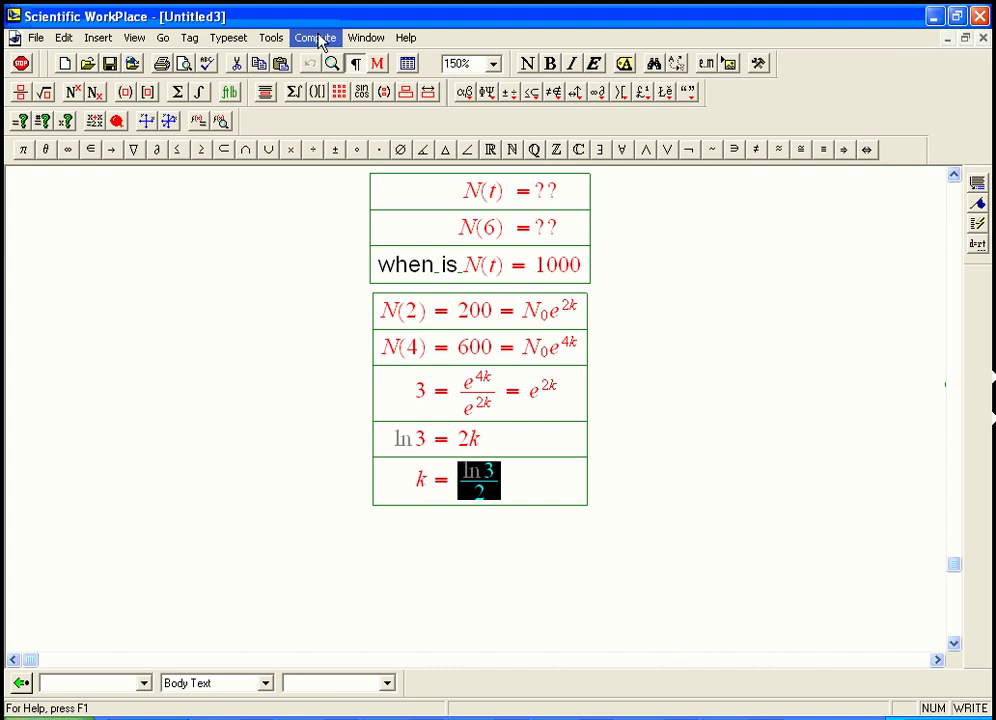
left_click(322, 40)
left_click(335, 74)
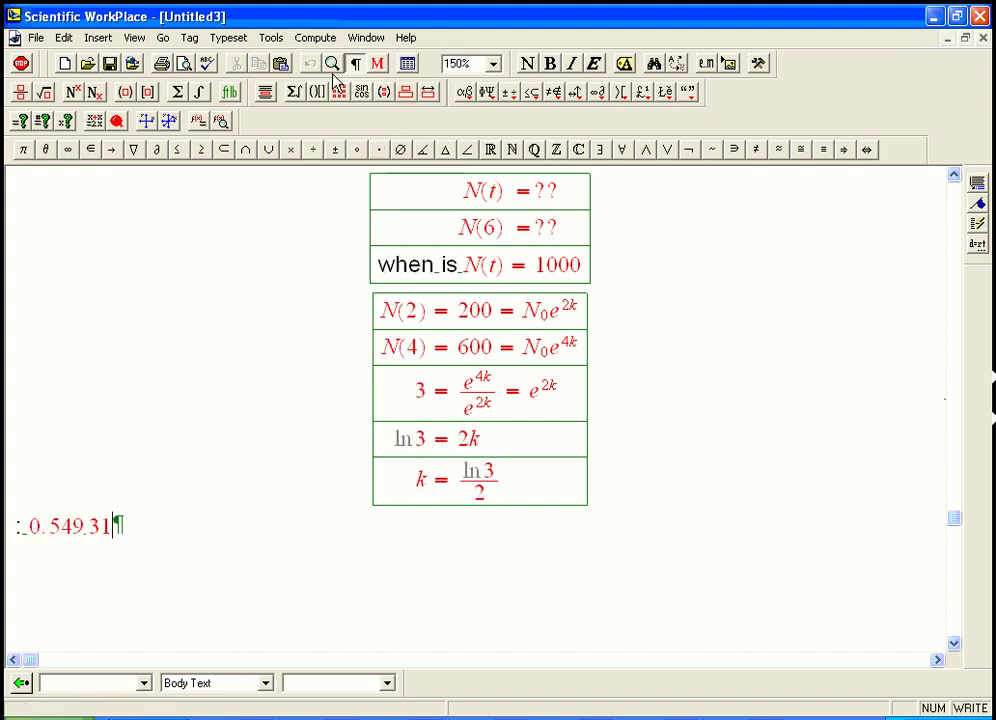
left_click(518, 487)
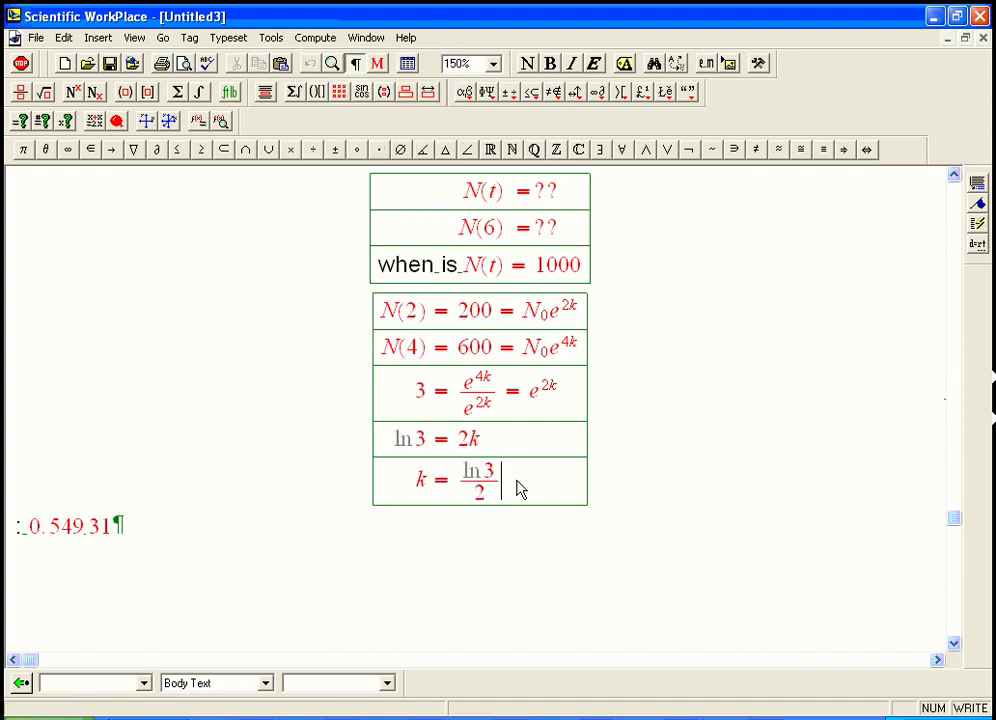
left_click(778, 149)
type("0.549.31")
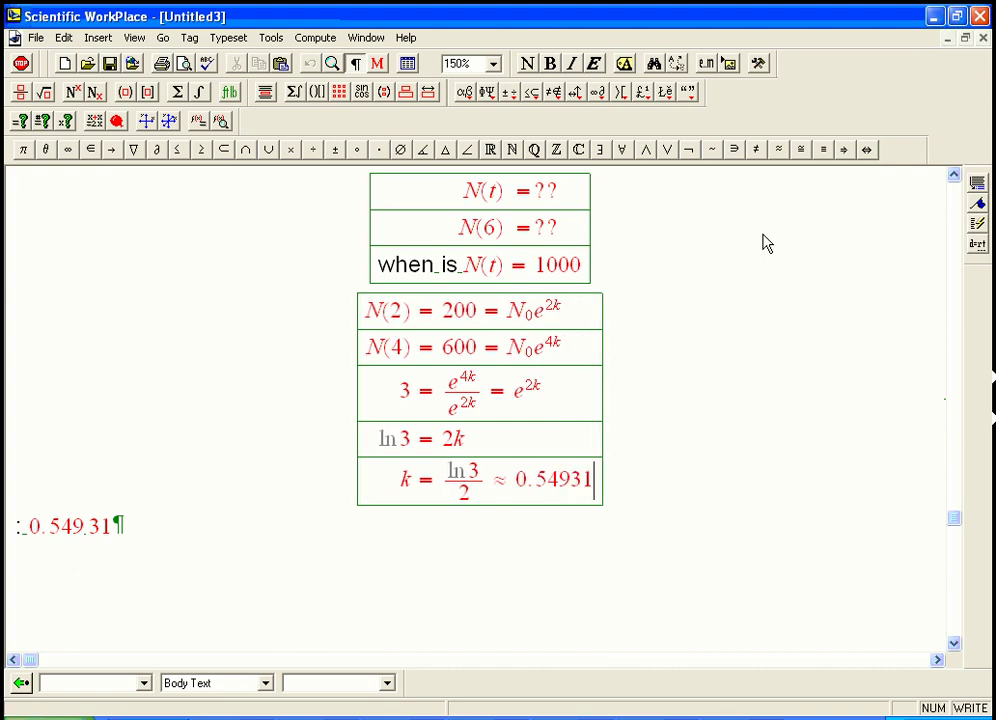
triple_click(162, 536)
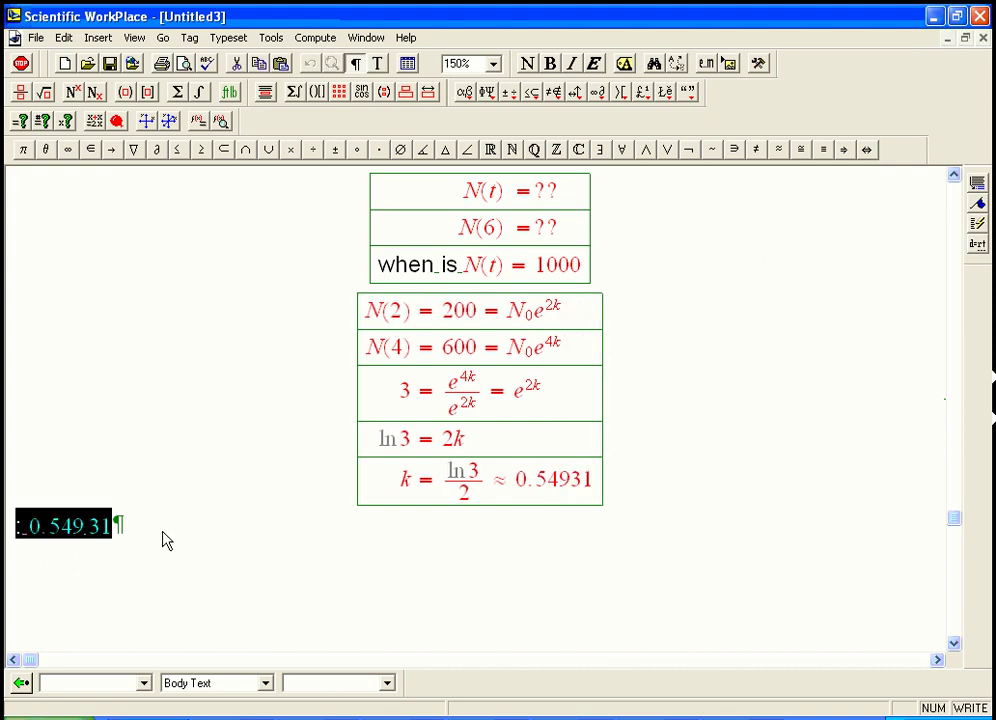
key("Delete")
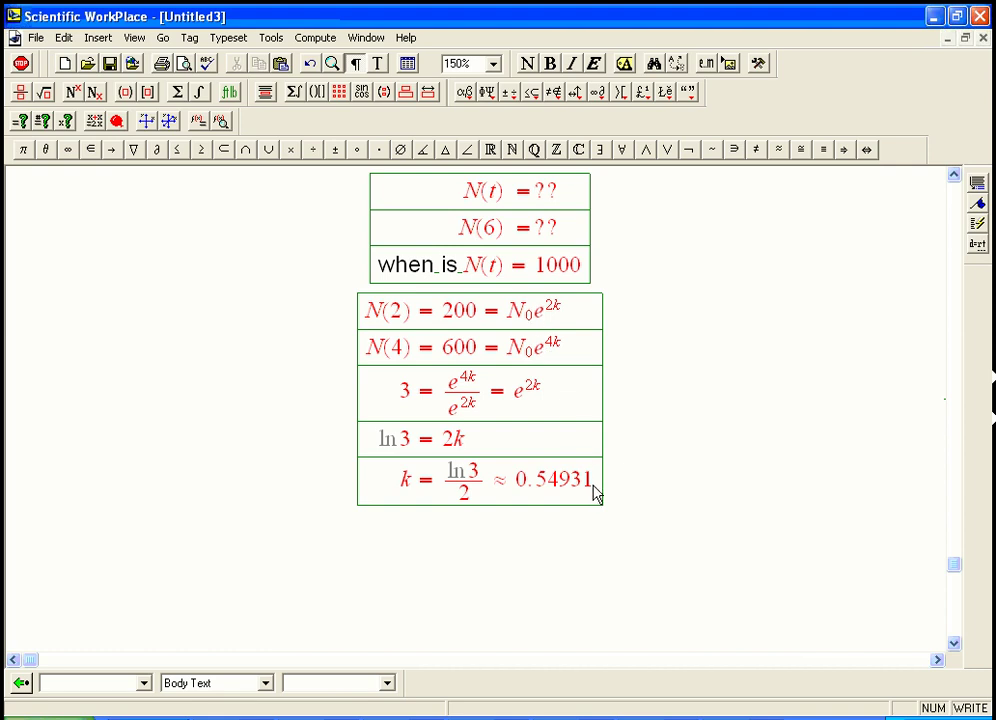
left_click(603, 492)
Add the row 200 = N₀·3, substituting 3 for the e^2k term of N(2).
key("Return")
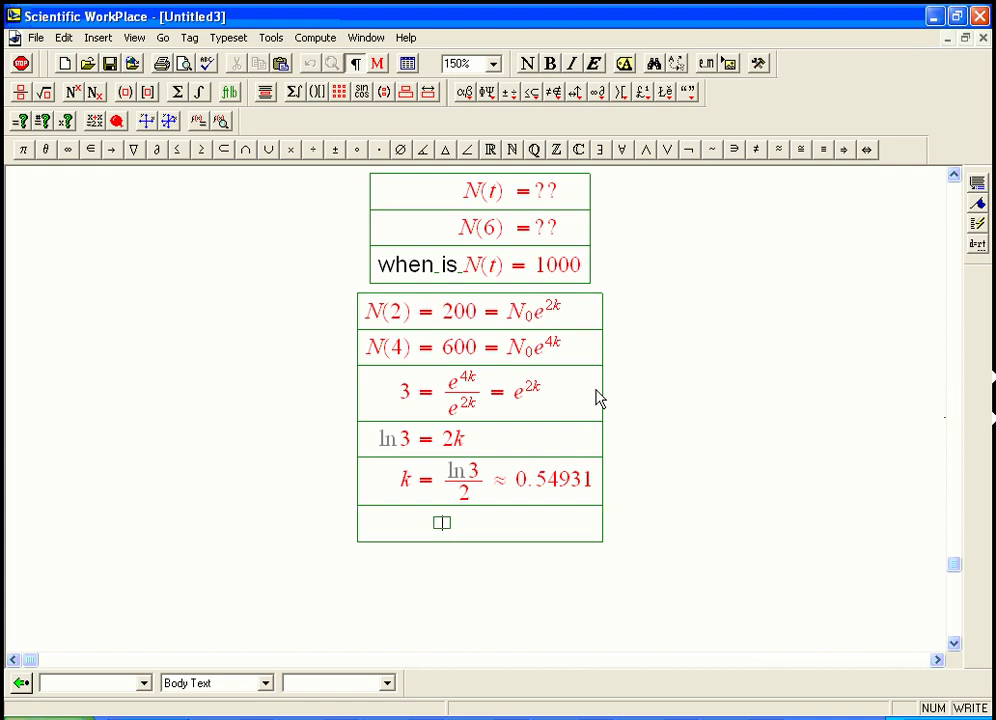
left_click_drag(514, 398, 545, 397)
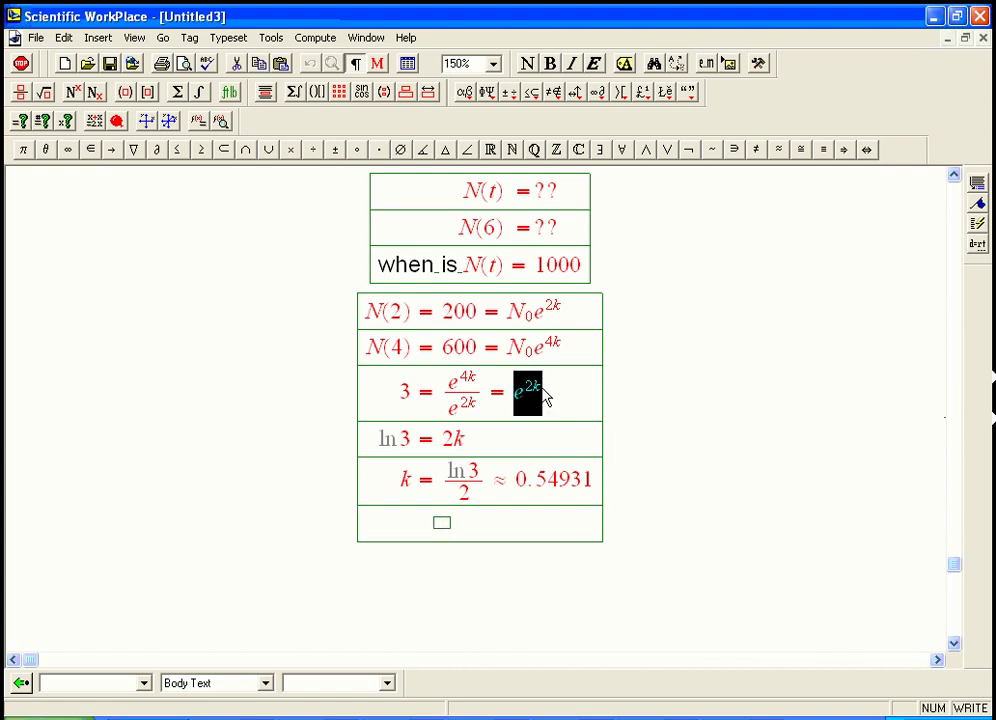
left_click_drag(536, 314, 562, 318)
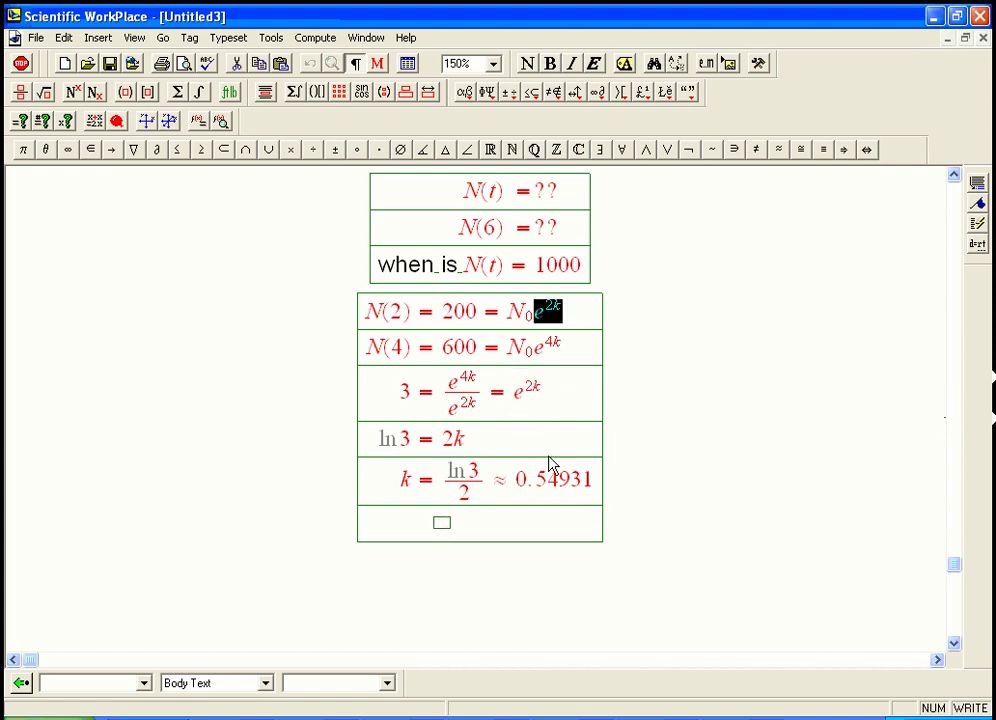
left_click(410, 492)
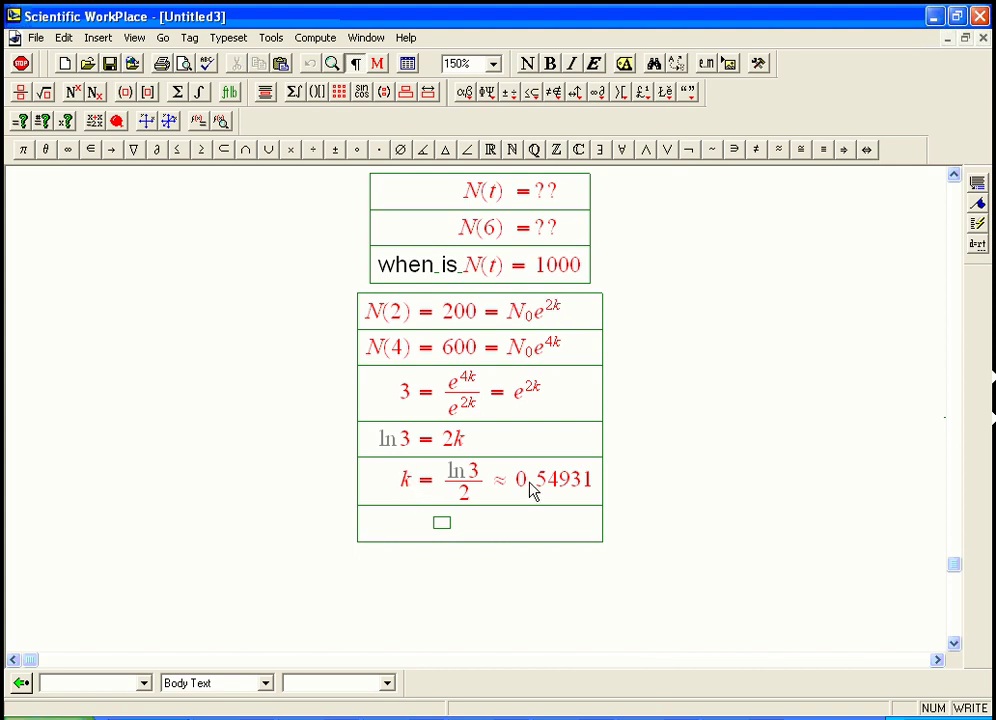
left_click(537, 325)
left_click_drag(536, 314, 562, 325)
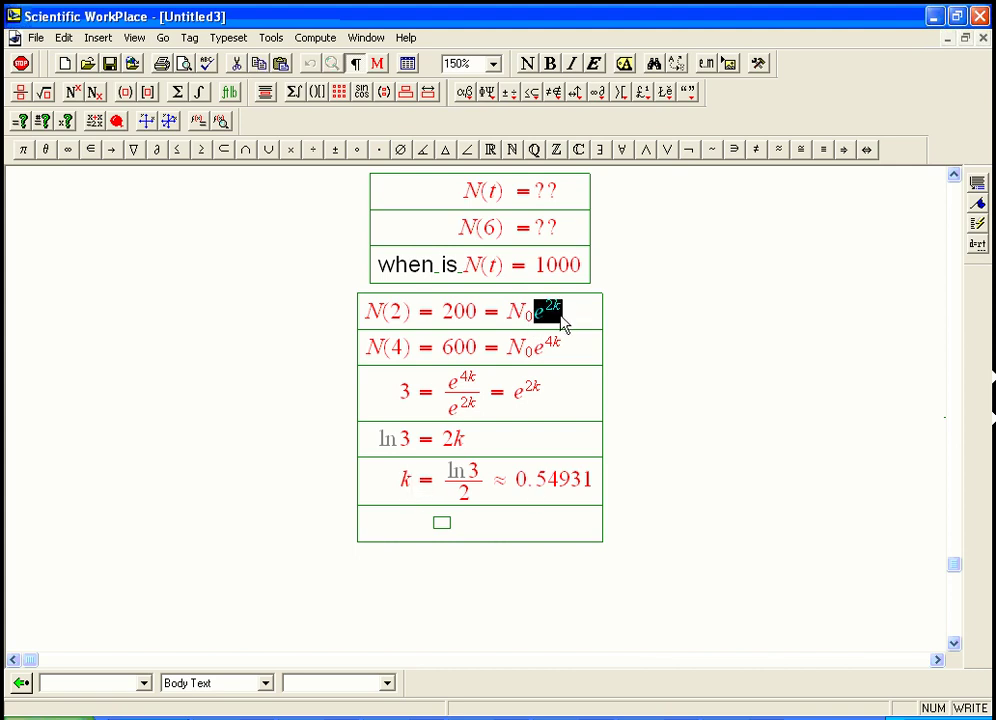
left_click(443, 530)
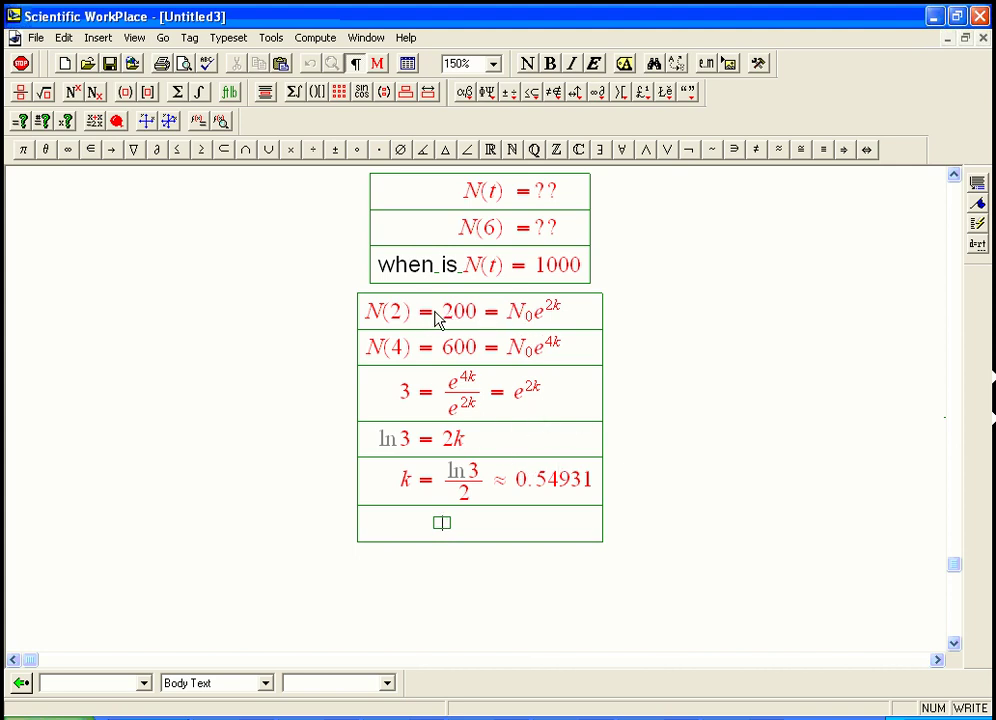
type("200 = ")
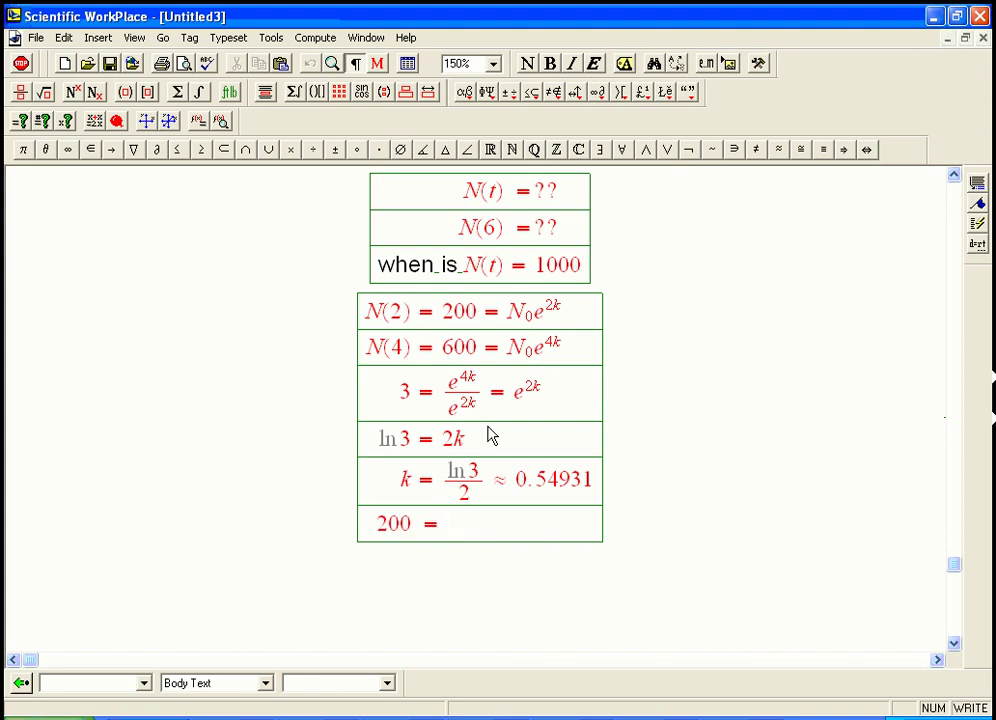
type("N")
key("ctrl+l")
left_click(379, 150)
type("3")
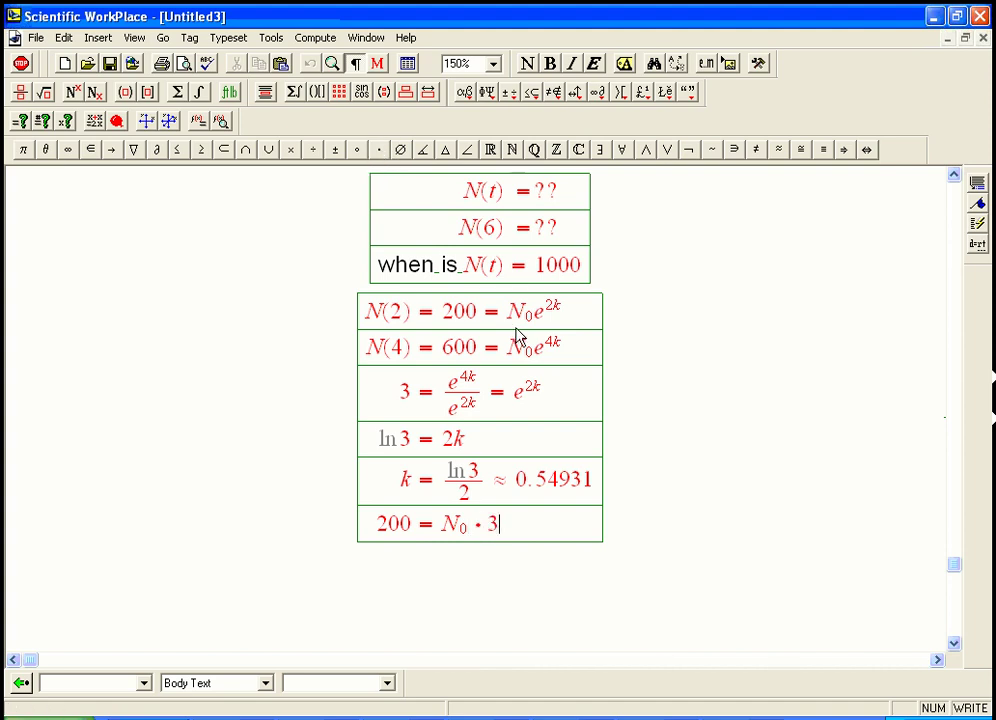
key("Return")
Add the row N₀ = 200/3 ≈ 67 and open a new empty row.
type("N")
key("ctrl+l")
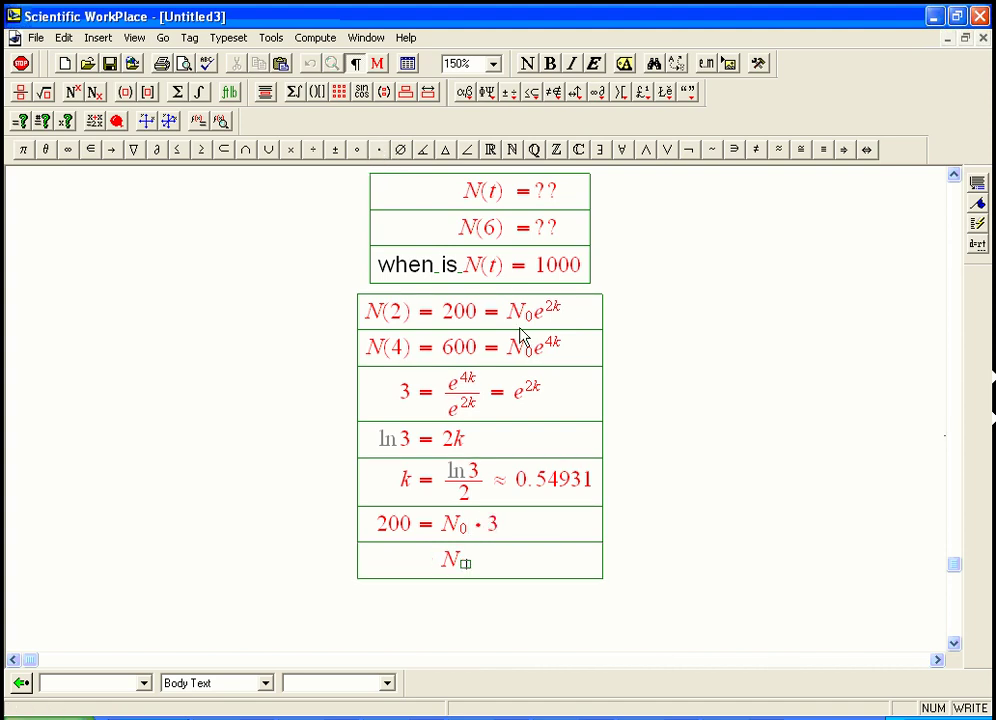
type("0")
key("Right")
type("=")
key("ctrl+f")
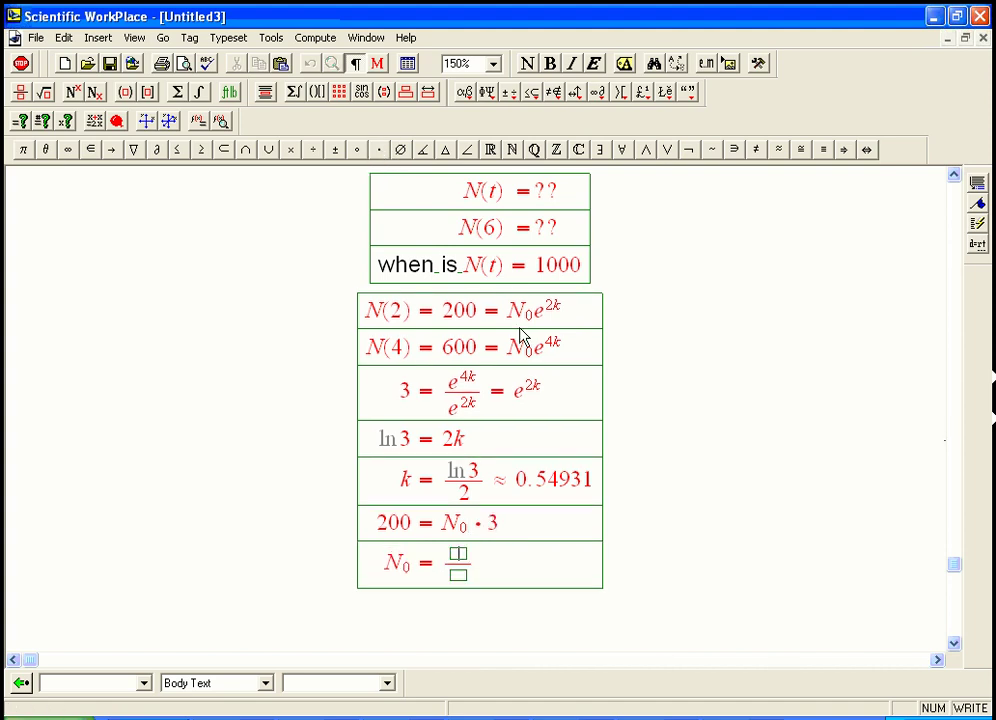
type("200/")
key("Tab")
type("3")
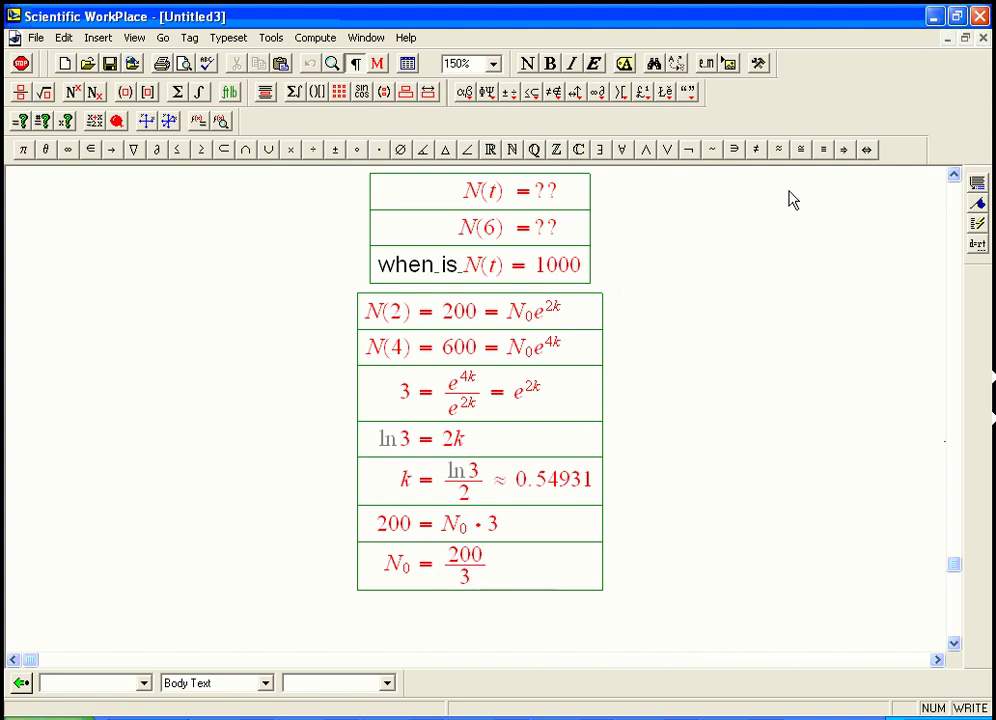
left_click(781, 152)
type("67")
key("Return")
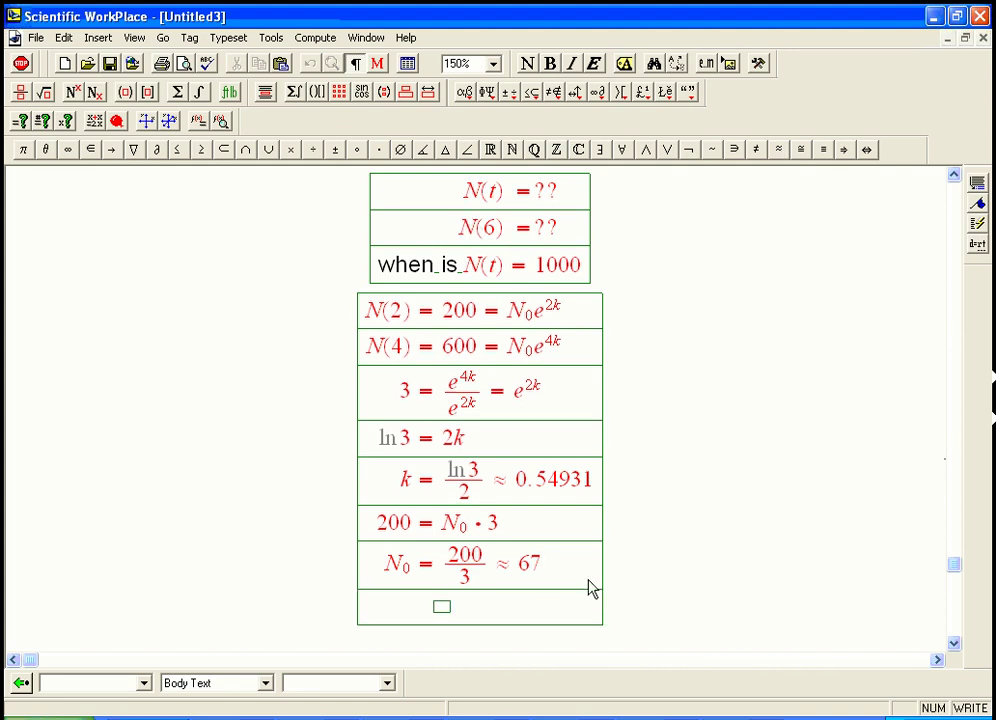
Write N(t) = 67e^(0.54931·t) and start a new row beneath it.
type("N(t) = ")
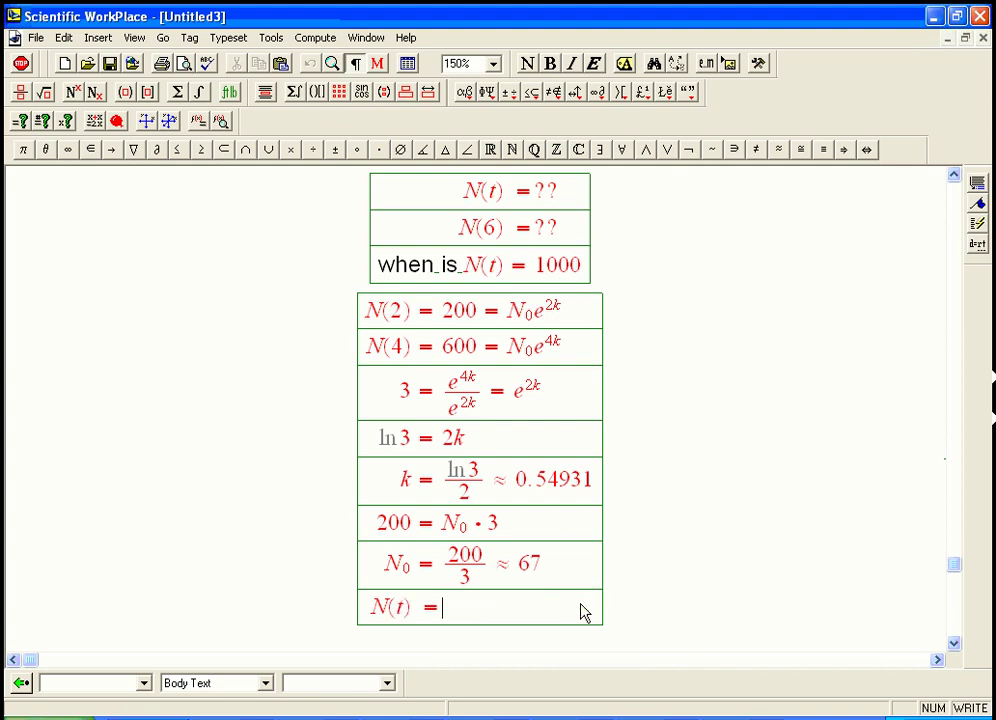
type("67e")
key("ctrl+h")
type("0")
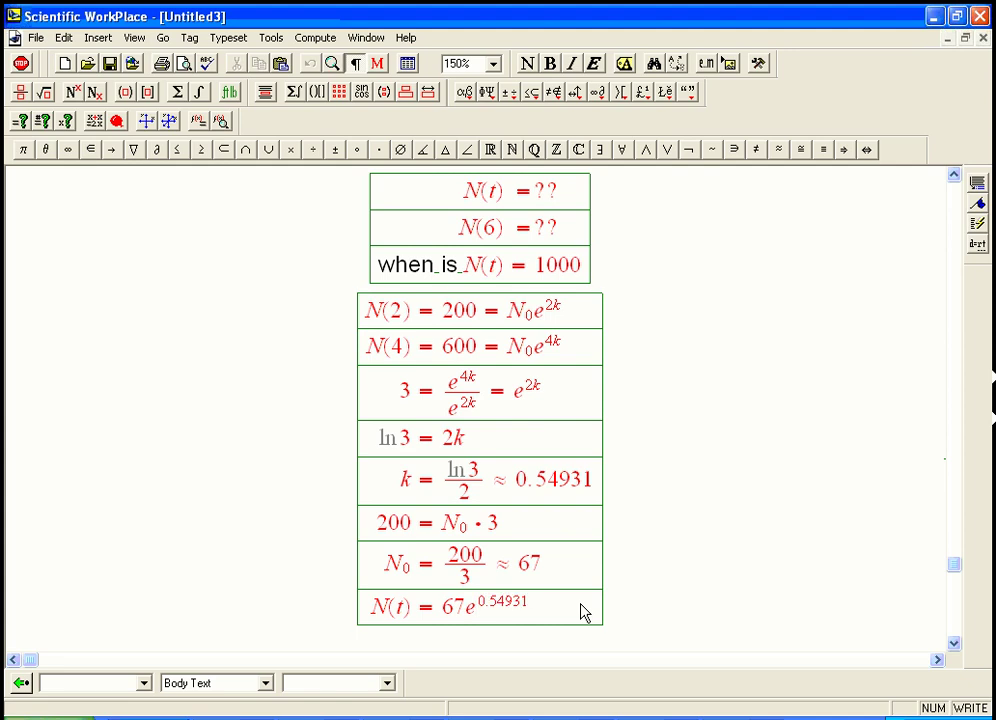
type(".54931")
left_click(379, 149)
type("t")
left_click(372, 612)
left_click(547, 620, "shift")
left_click(541, 619)
key("Return")
Write N(6) = 67e^(0.54931·6) and evaluate it numerically.
type("N(6")
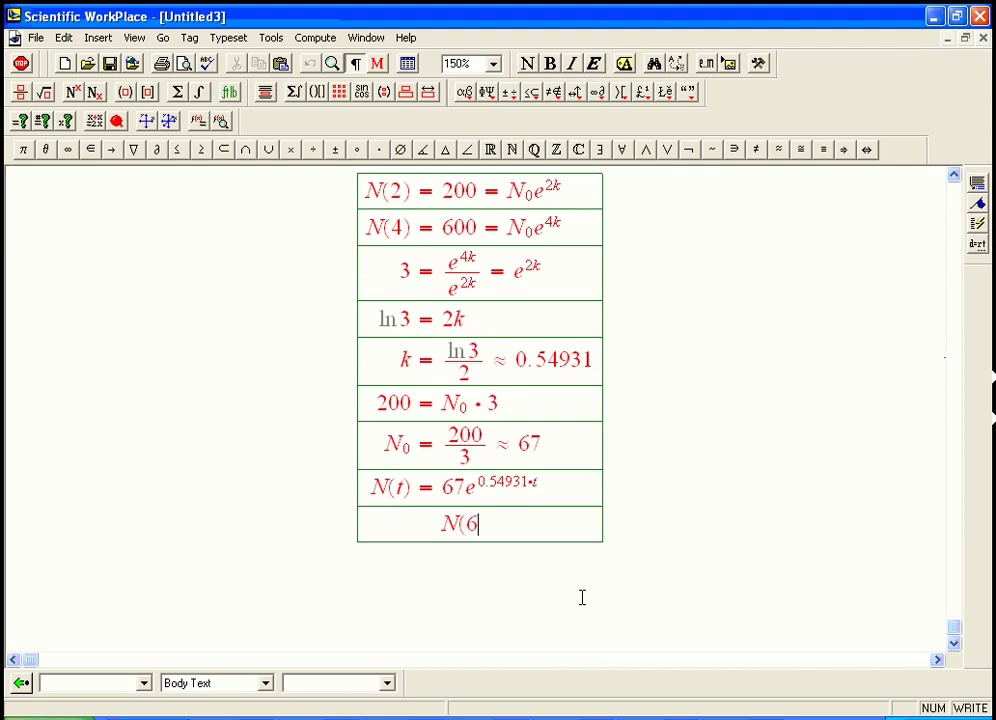
type(") = 67")
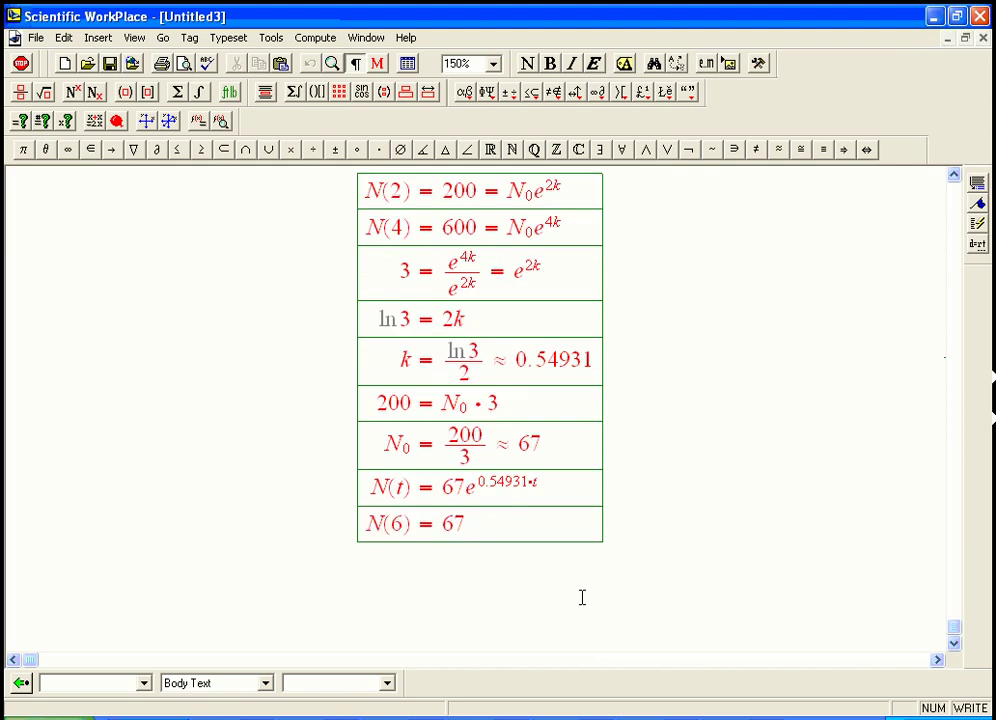
type("e")
key("ctrl+h")
type("0.54931")
left_click(379, 149)
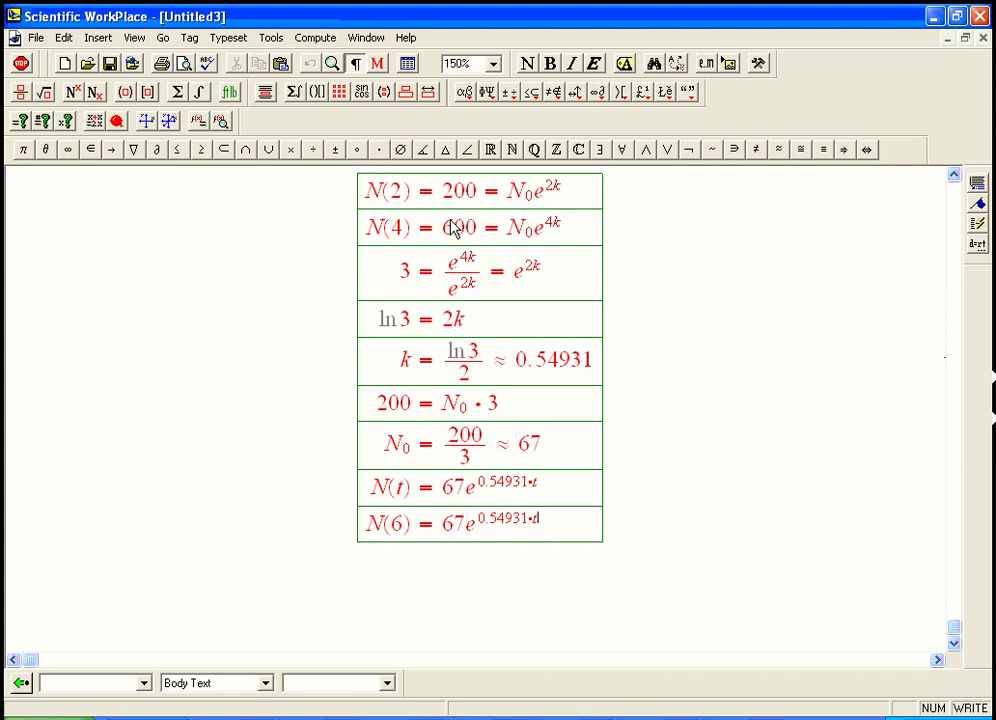
left_click(446, 532, "shift")
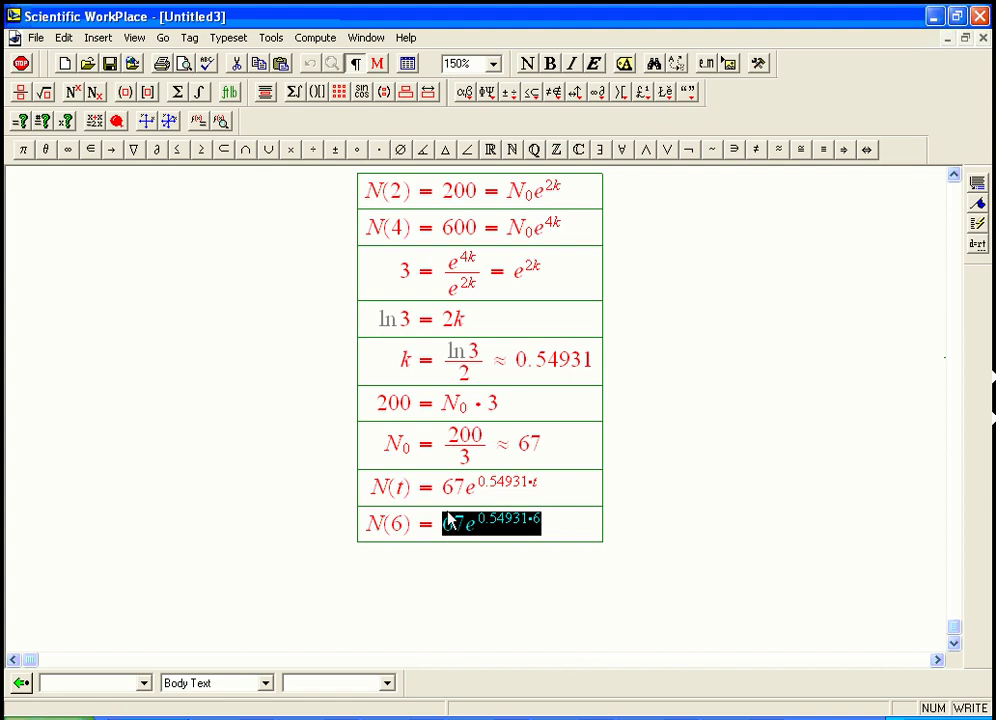
key("ctrl+e")
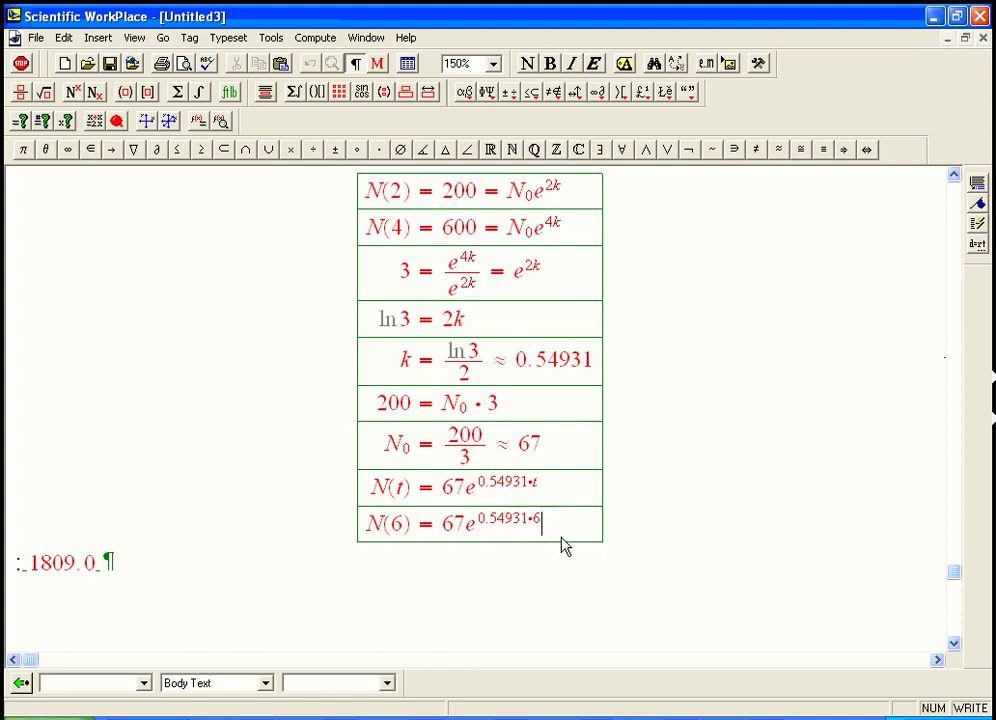
Replace the 67 in the N(6) row with the fraction 200/3.
left_click(456, 530)
left_click_drag(448, 532, 465, 537)
key("ctrl+f")
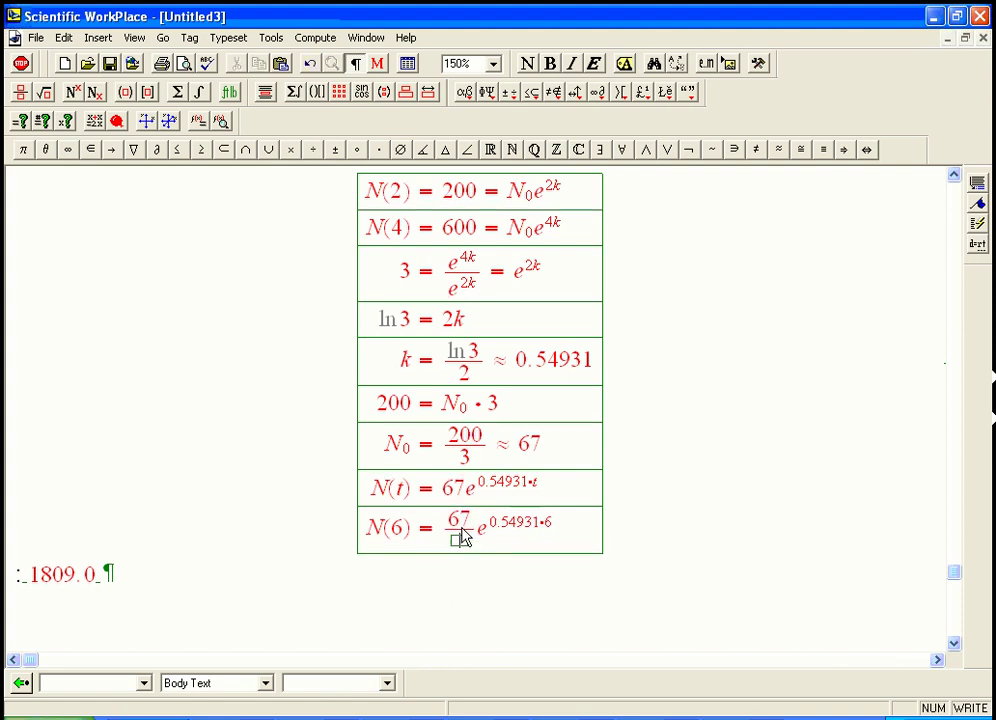
key("BackSpace")
key("BackSpace")
type("200")
key("Tab")
type("3")
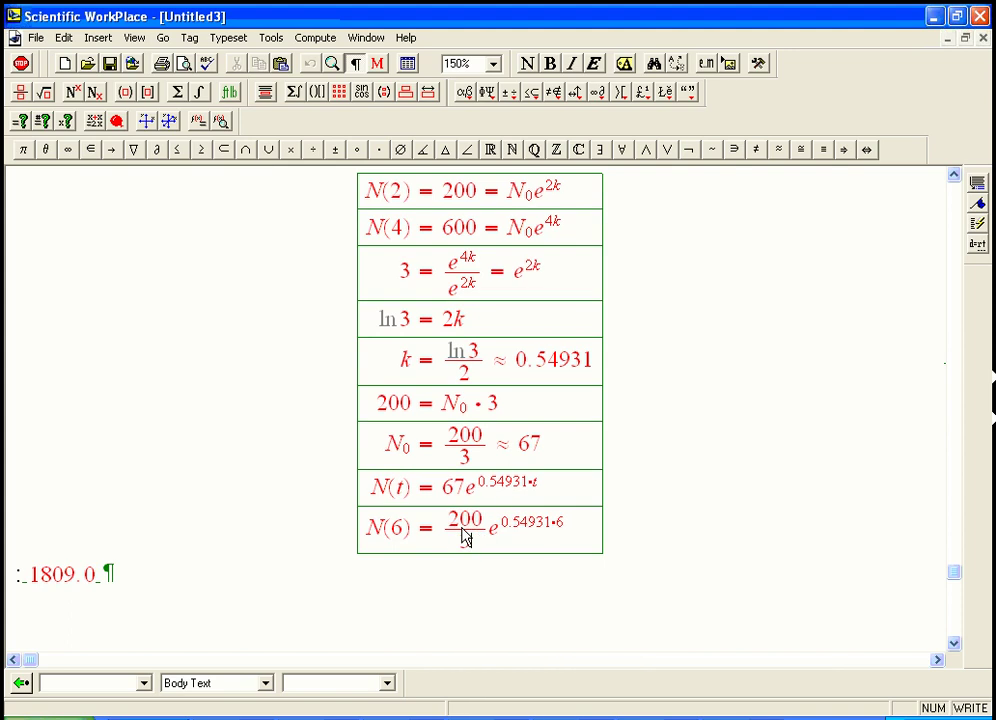
Re-evaluate the revised N(6) expression and add a row reading =1800.
left_click(444, 538)
left_click(567, 540, "shift")
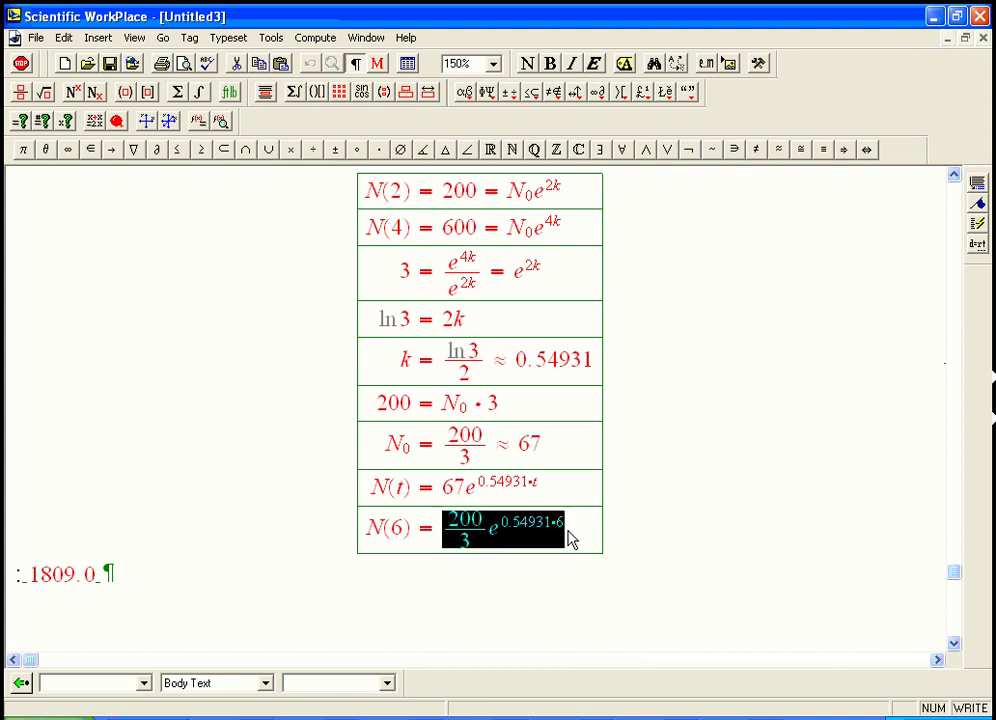
key("ctrl+e")
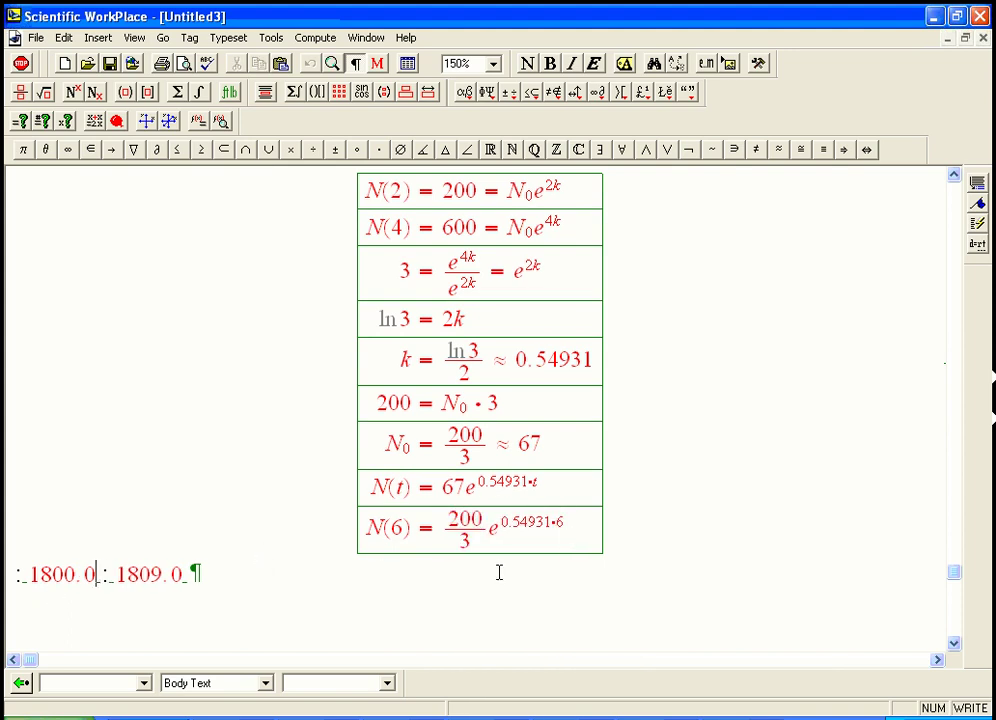
left_click(570, 541)
key("Return")
type("=1800")
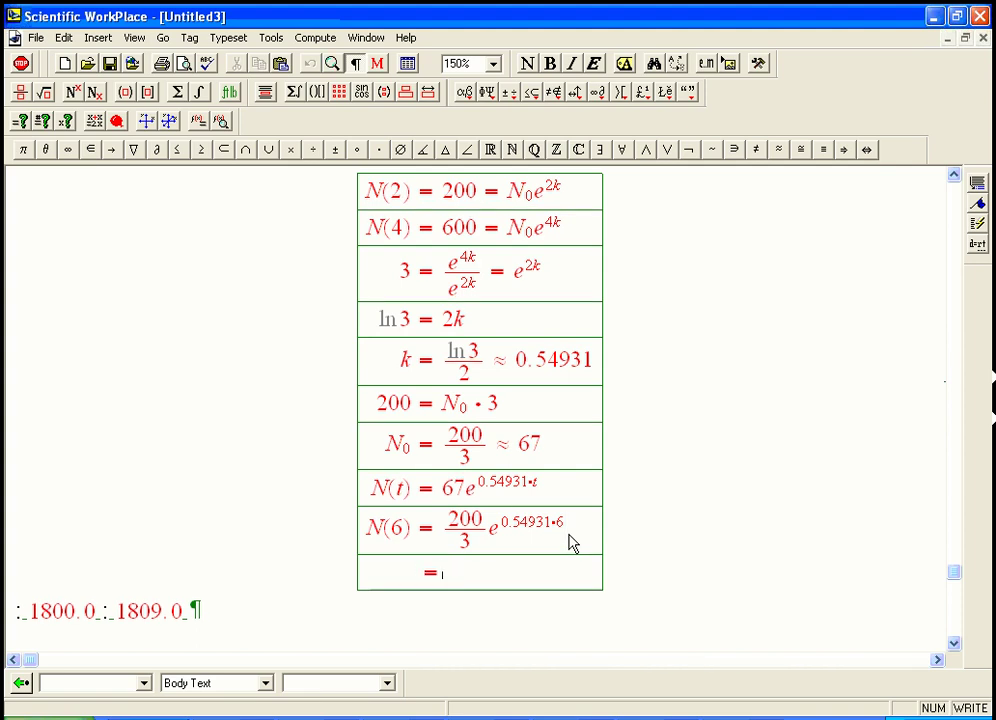
Delete the temporary :1800.0 :1809.0 numeric results line.
left_click(237, 612)
key("shift+Home")
key("Delete")
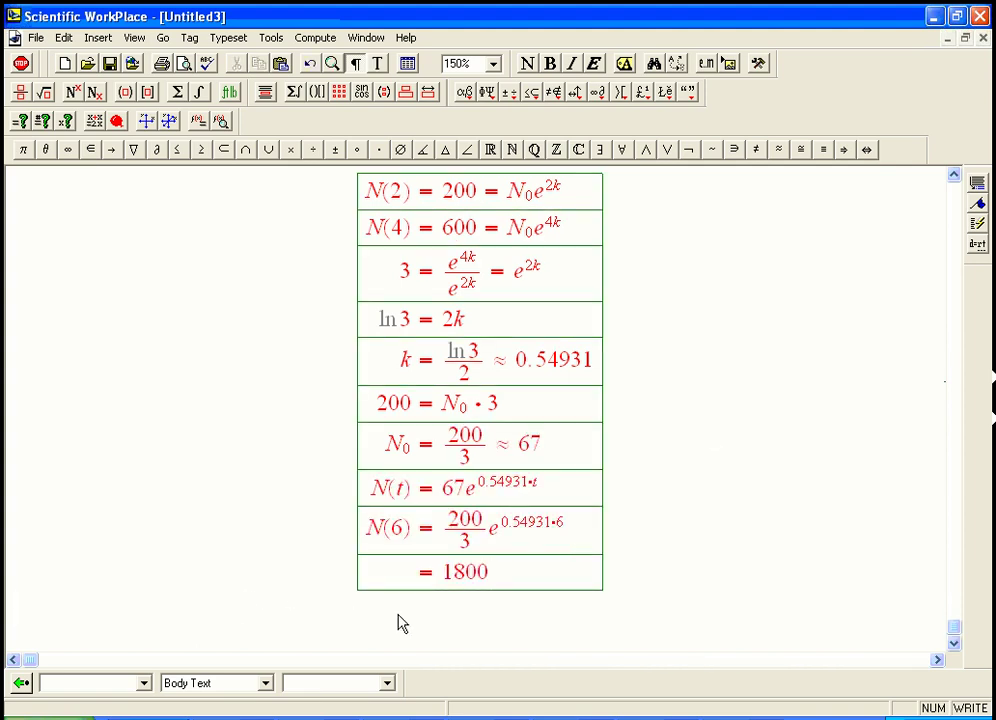
left_click(955, 175)
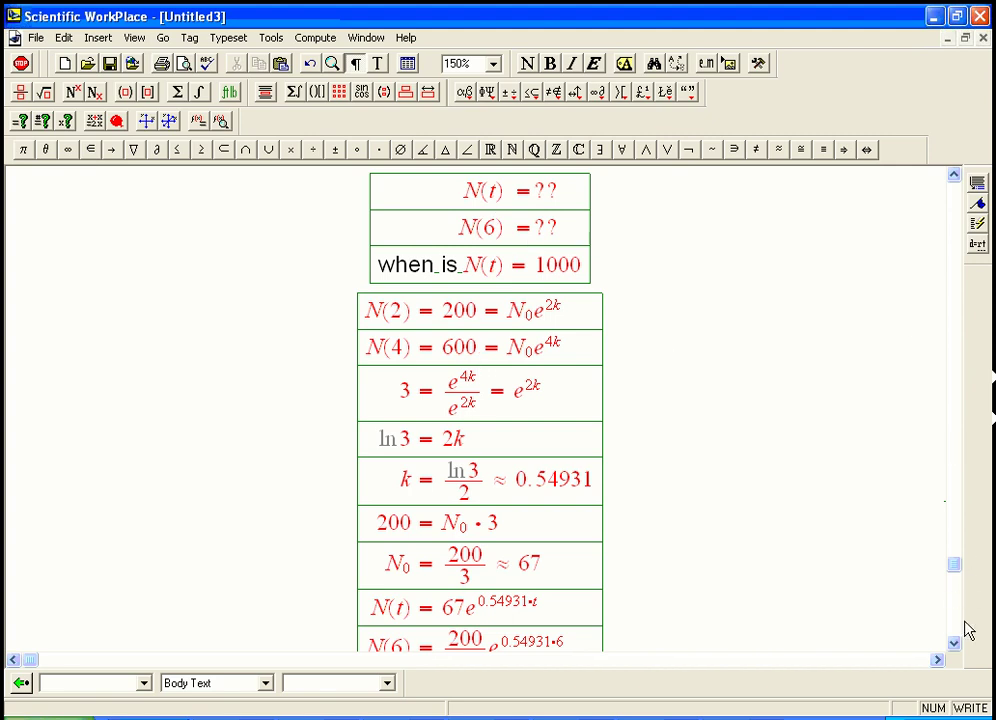
Review the N(6) = ?? question and select the fraction 200/3 in the N₀ row.
left_click_drag(460, 240, 565, 245)
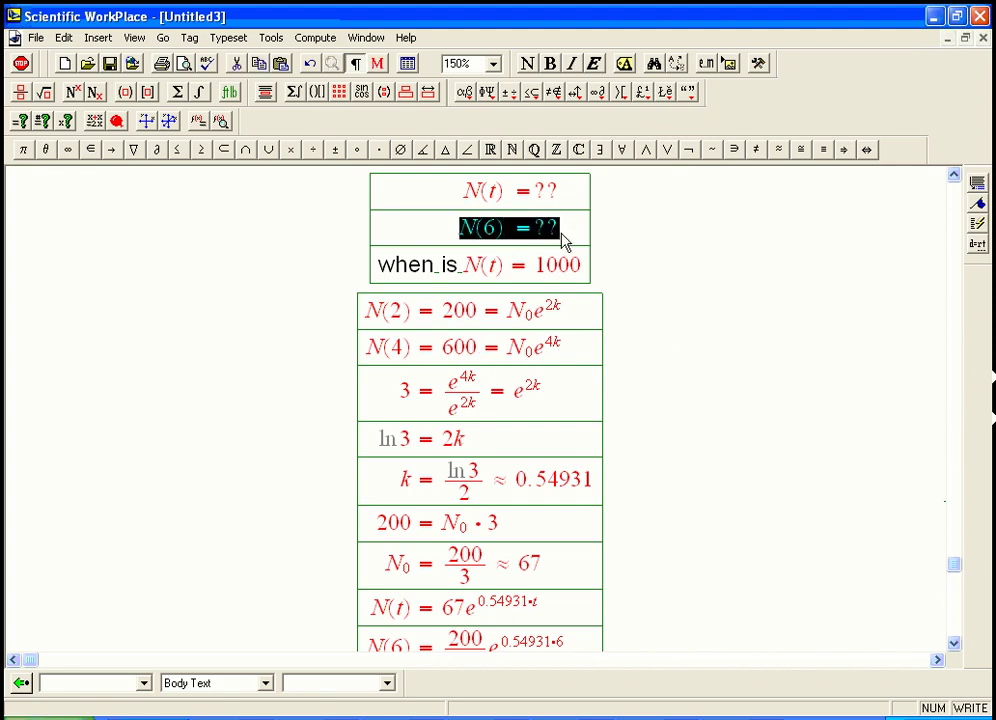
left_click(566, 240)
left_click(460, 238)
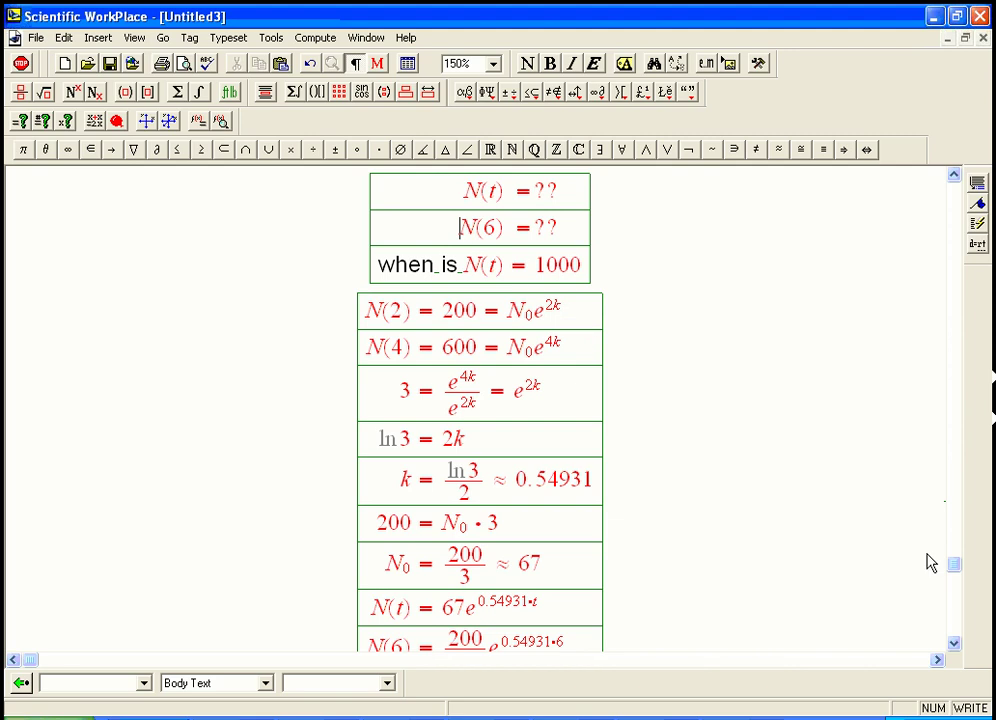
left_click_drag(440, 574, 478, 577)
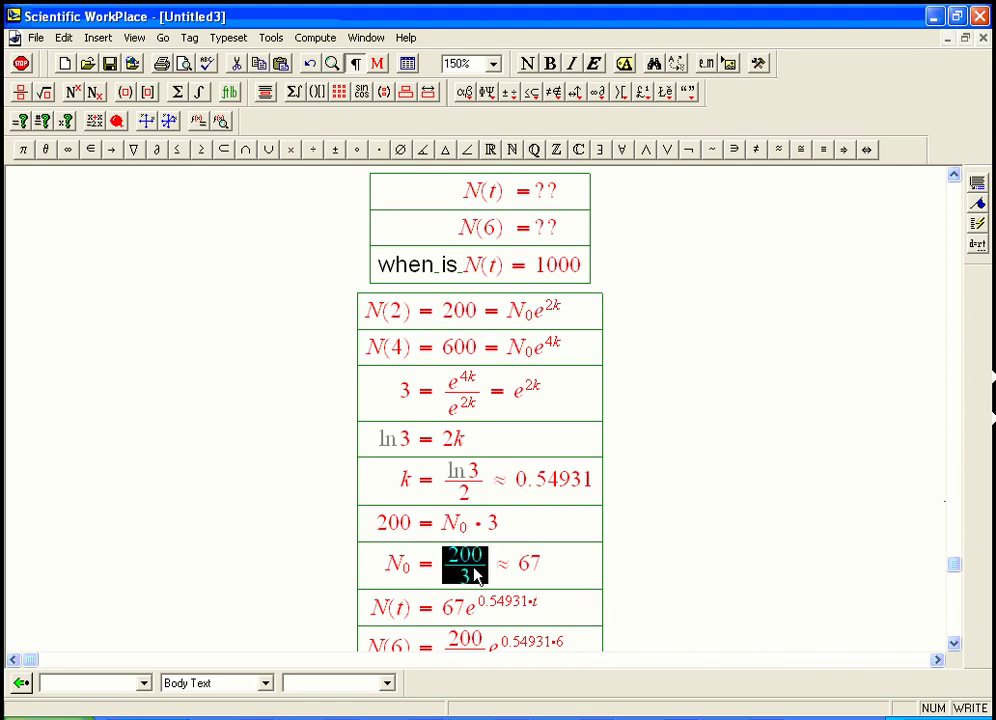
left_click(479, 575)
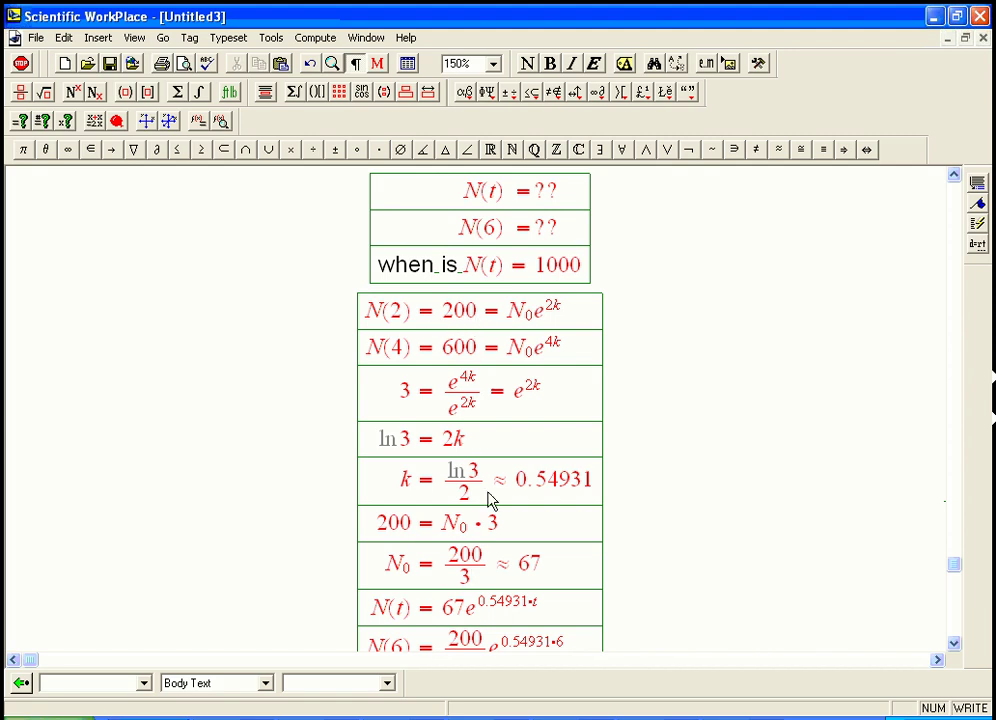
double_click(490, 572)
left_click(490, 572)
left_click(517, 490)
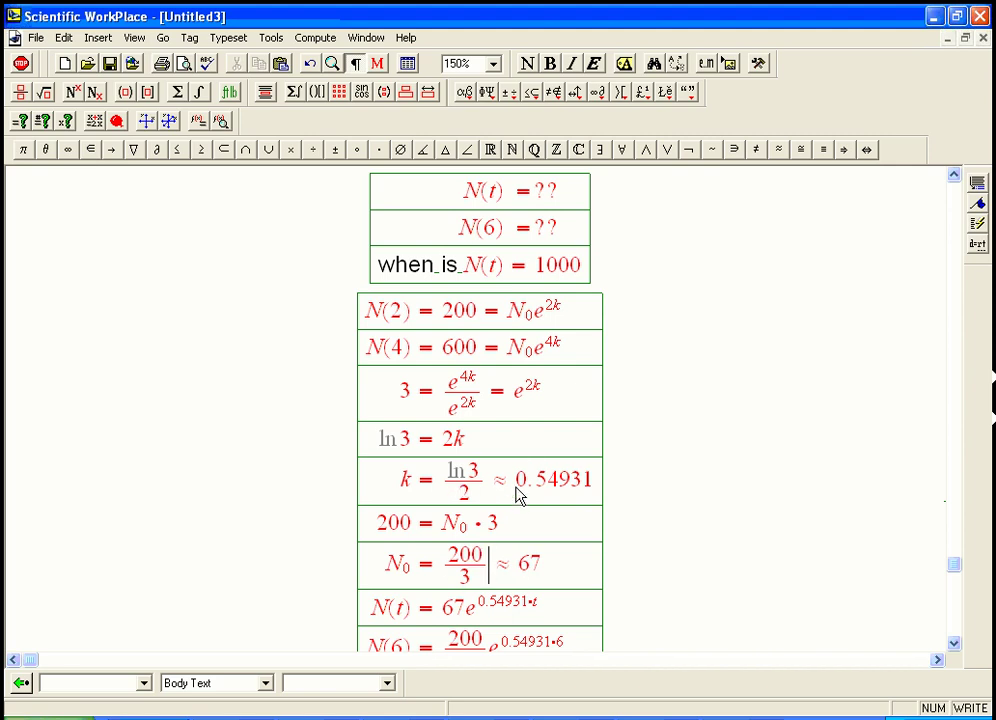
left_click(605, 492, "shift")
left_click(607, 494)
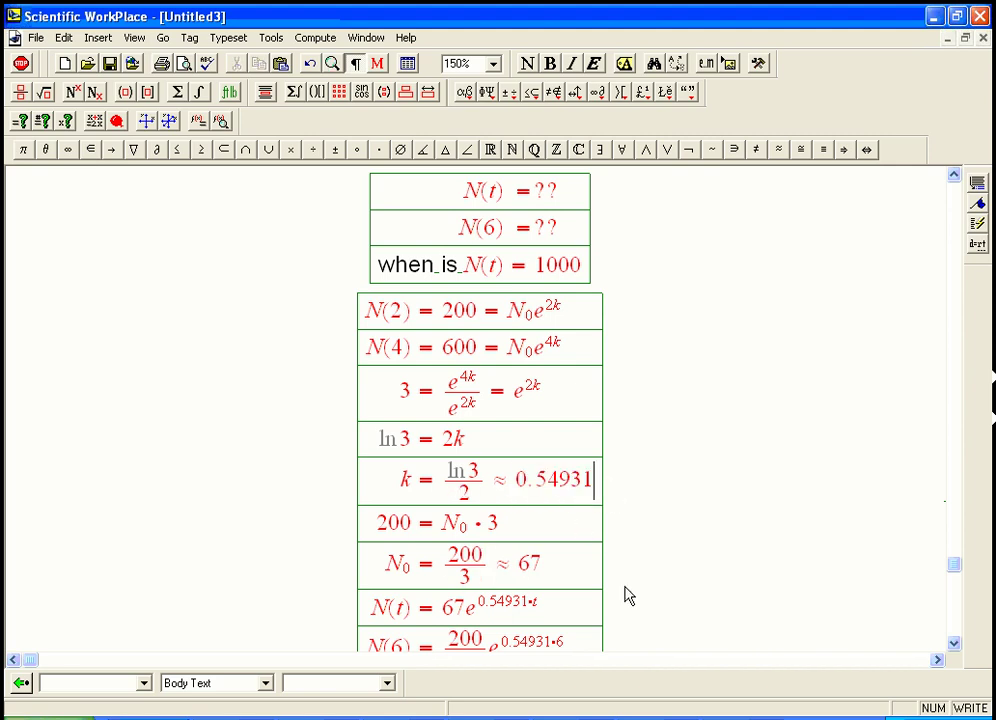
left_click(955, 646)
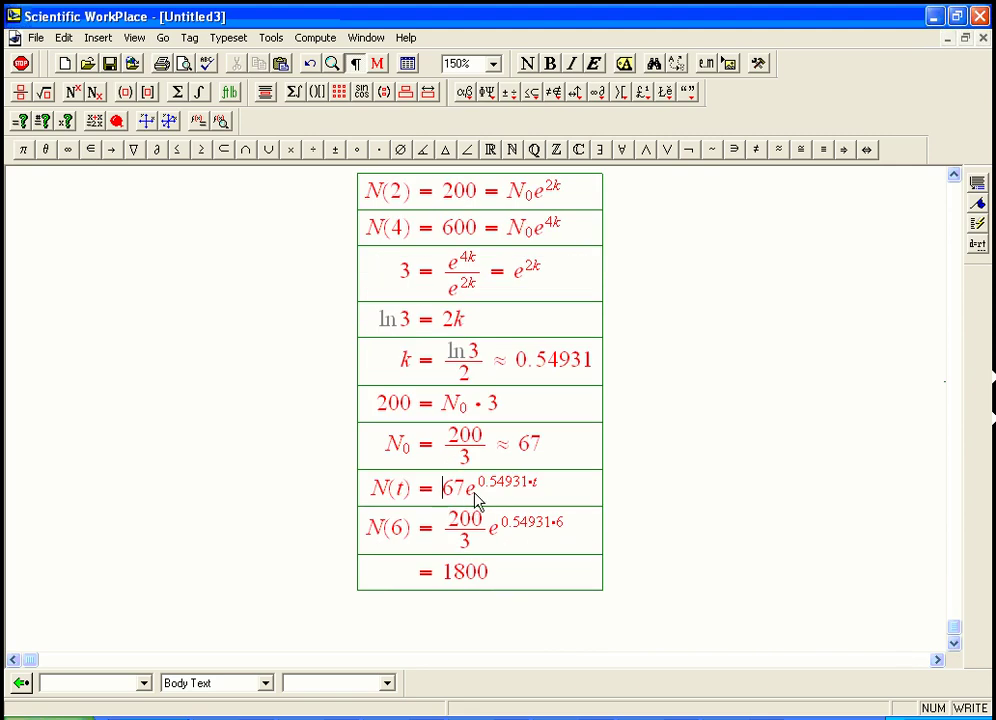
left_click(545, 504, "shift")
left_click(556, 495)
left_click(956, 178)
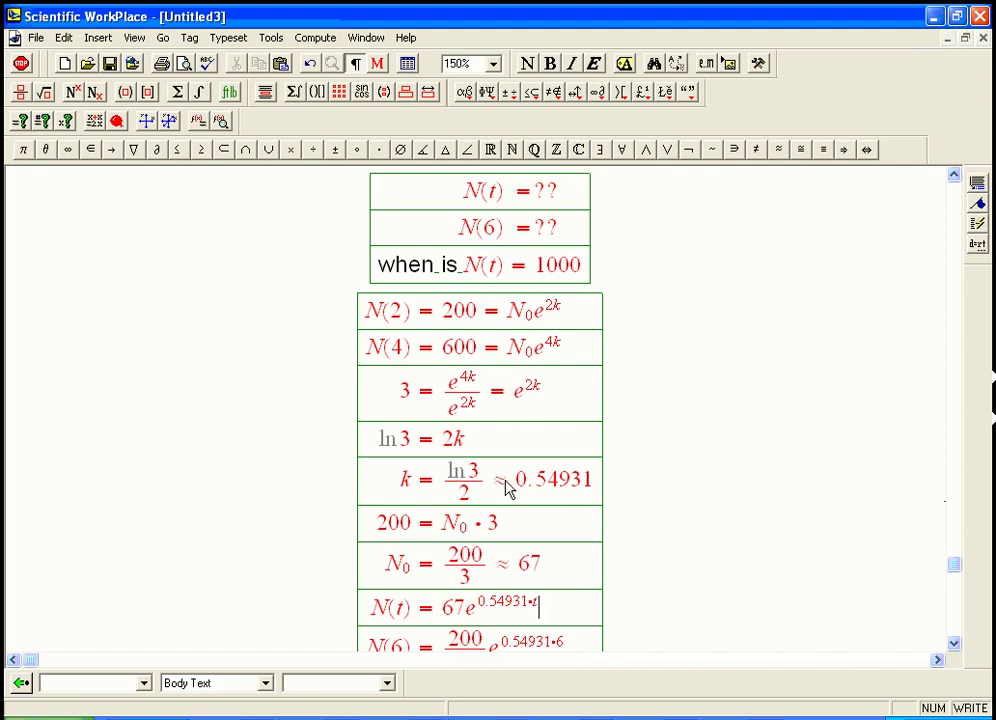
left_click_drag(378, 616, 554, 616)
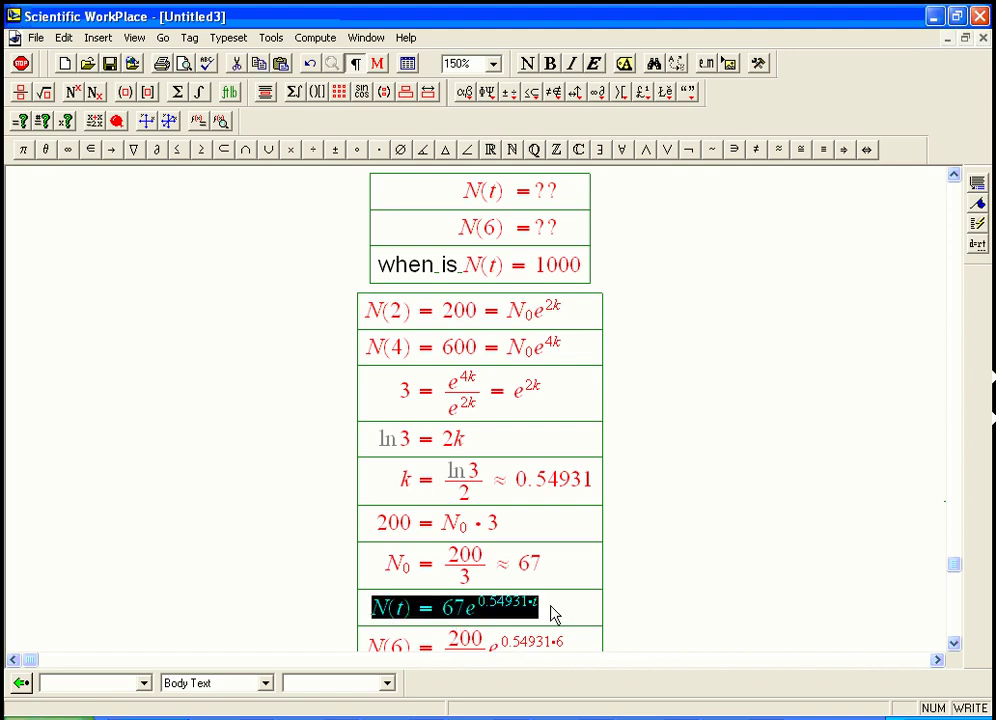
left_click(487, 272)
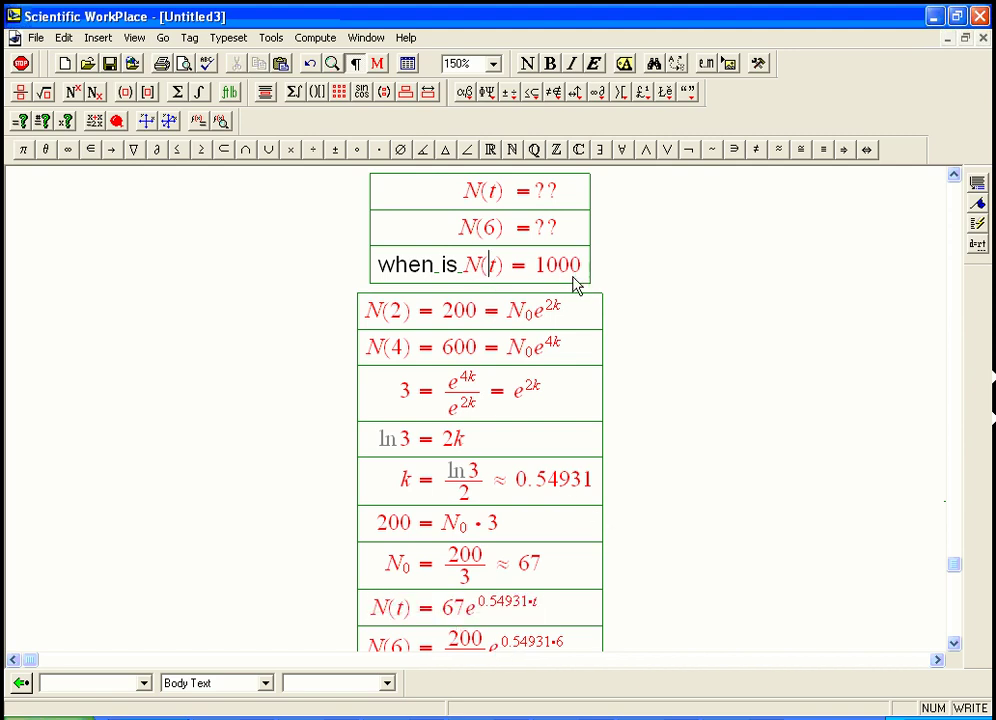
left_click(955, 620)
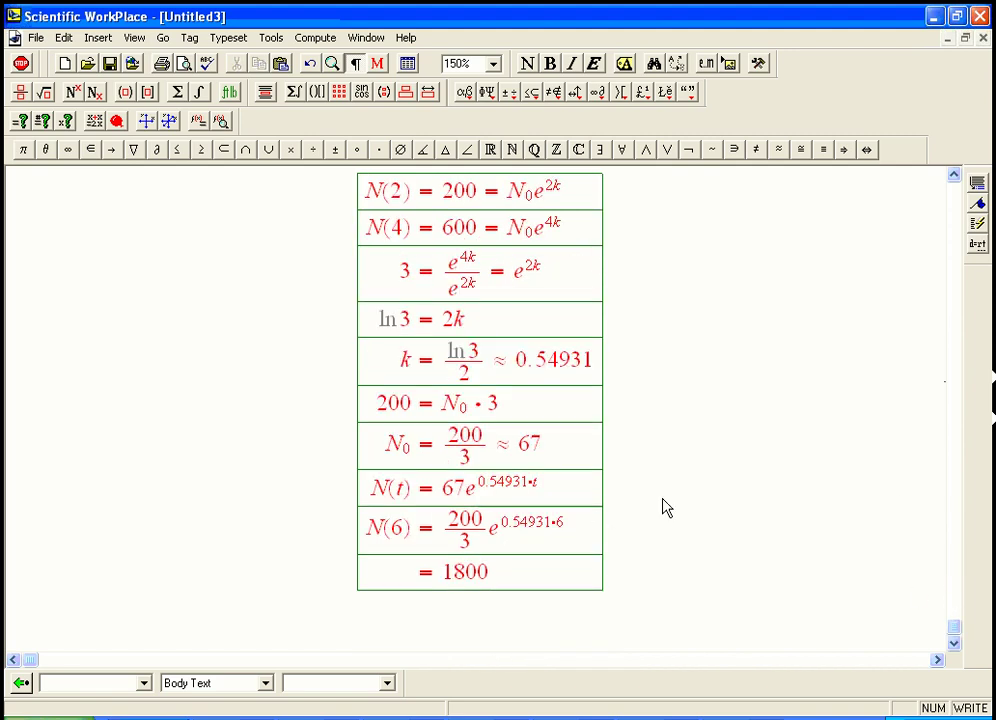
left_click(572, 584)
Add the row N(t) = 1000 = (200/3)e^(0.54931·t) with another row opened below it.
key("Return")
type("M(t)=1000=")
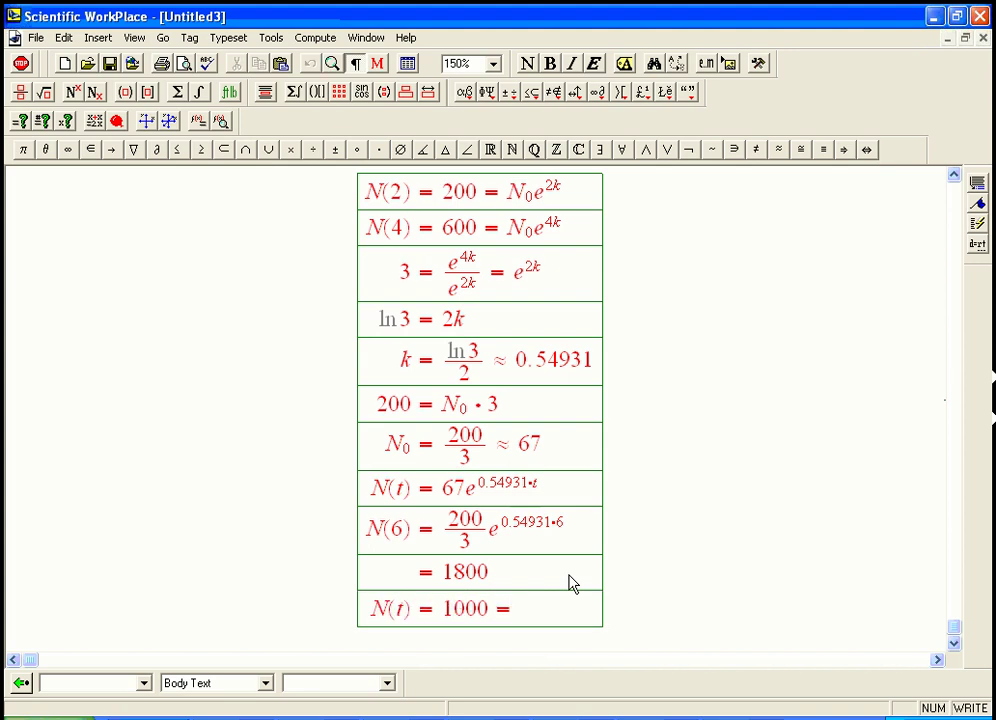
key("ctrl+f")
type("200")
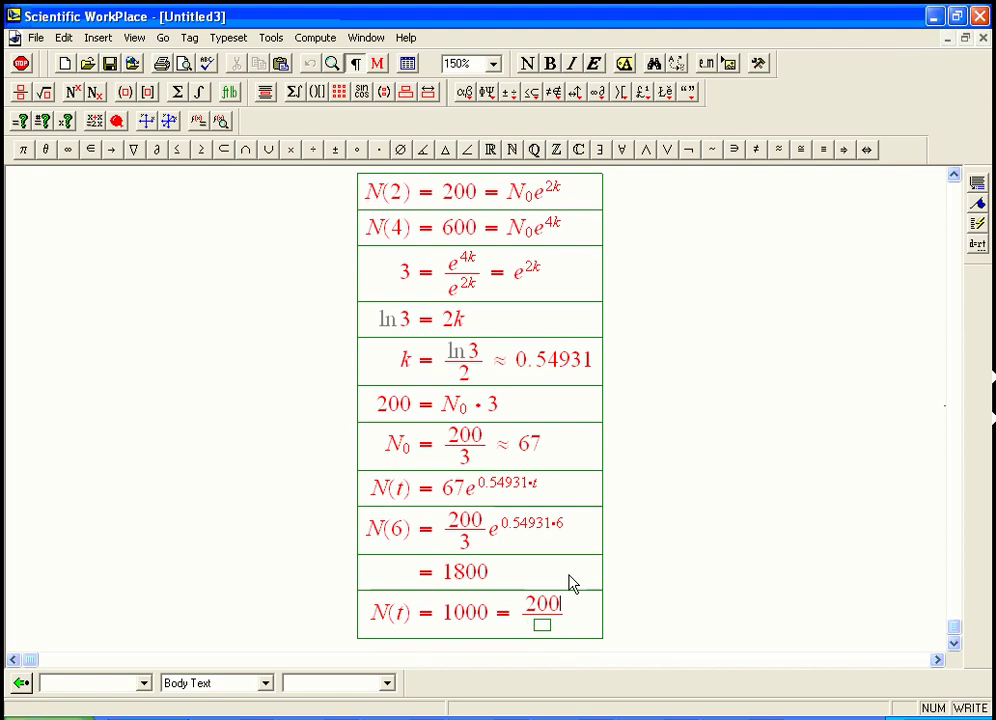
key("Down")
type("3")
key("Right")
type("e")
key("ctrl+h")
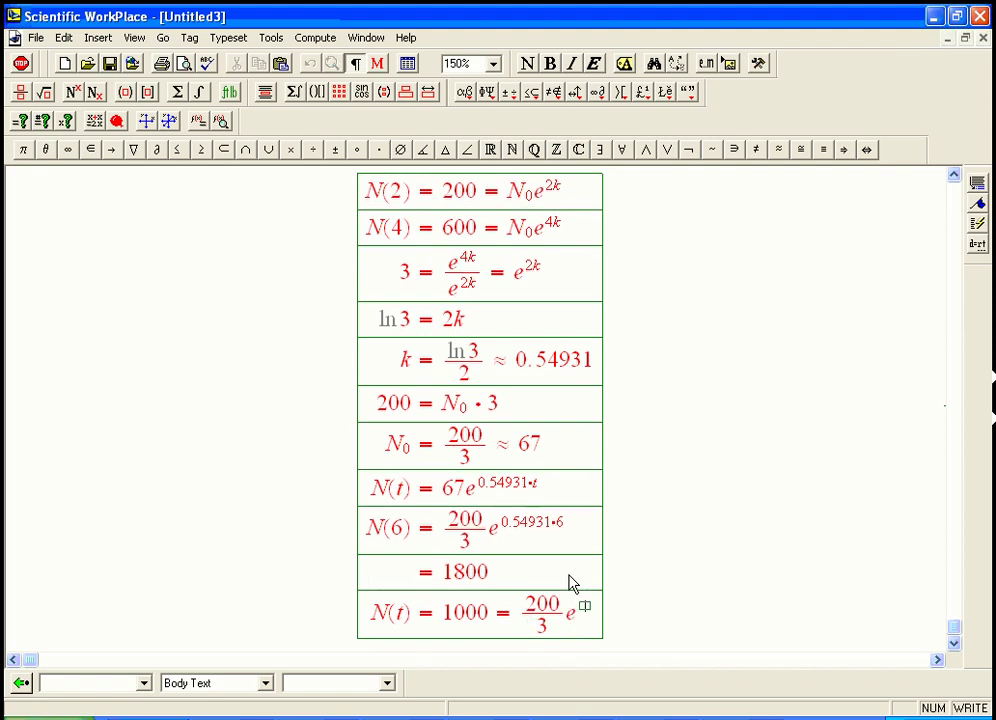
type("0.54931")
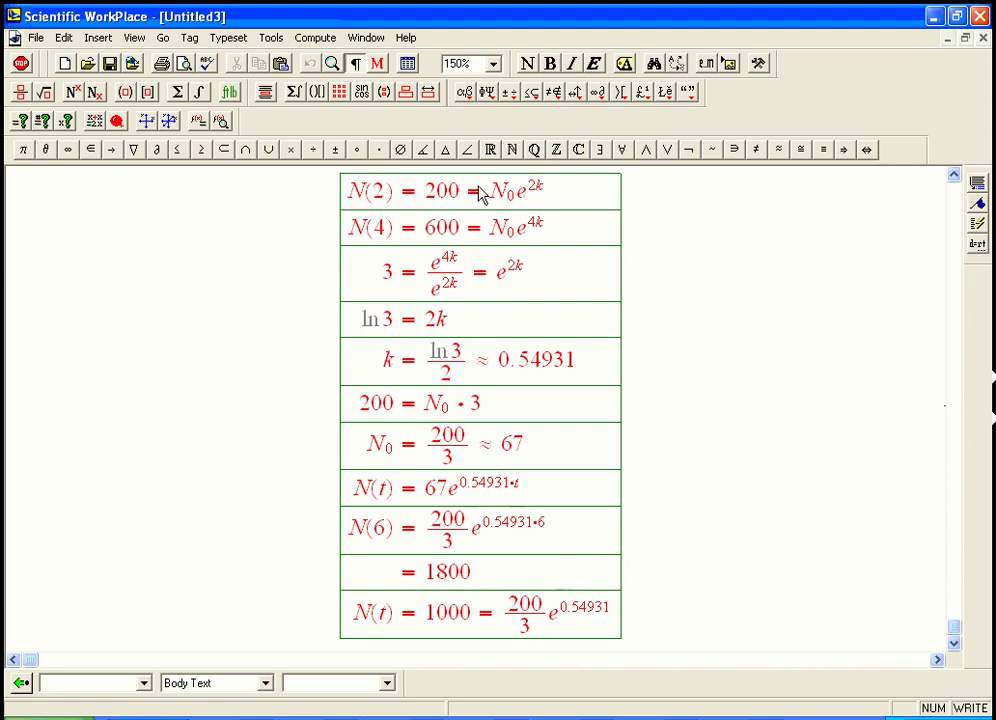
left_click(380, 150)
type("t")
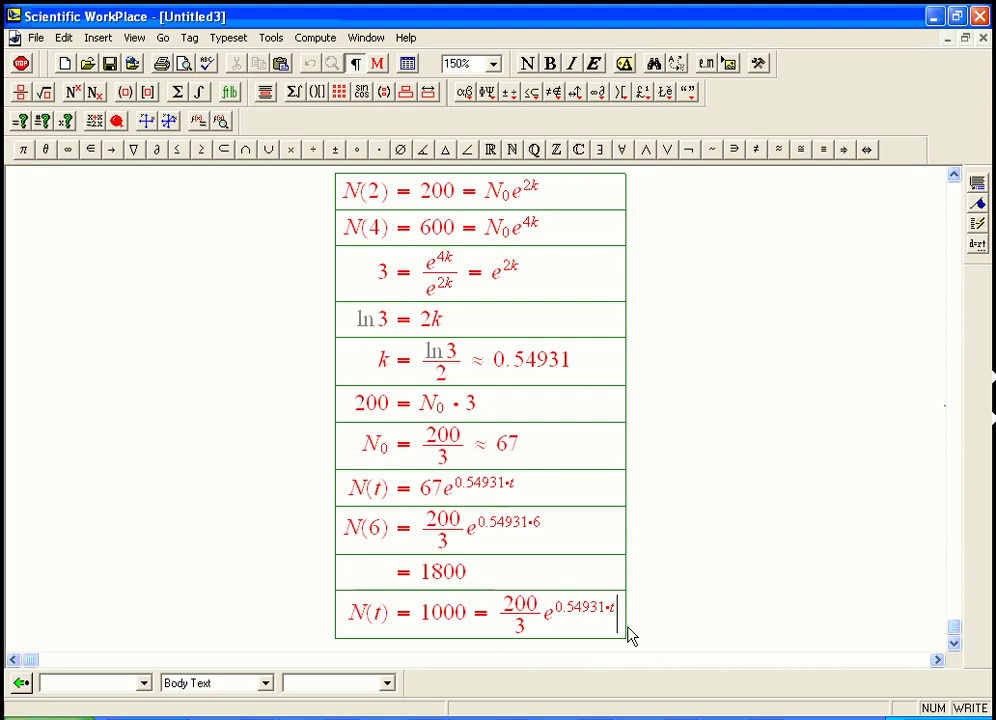
key("Return")
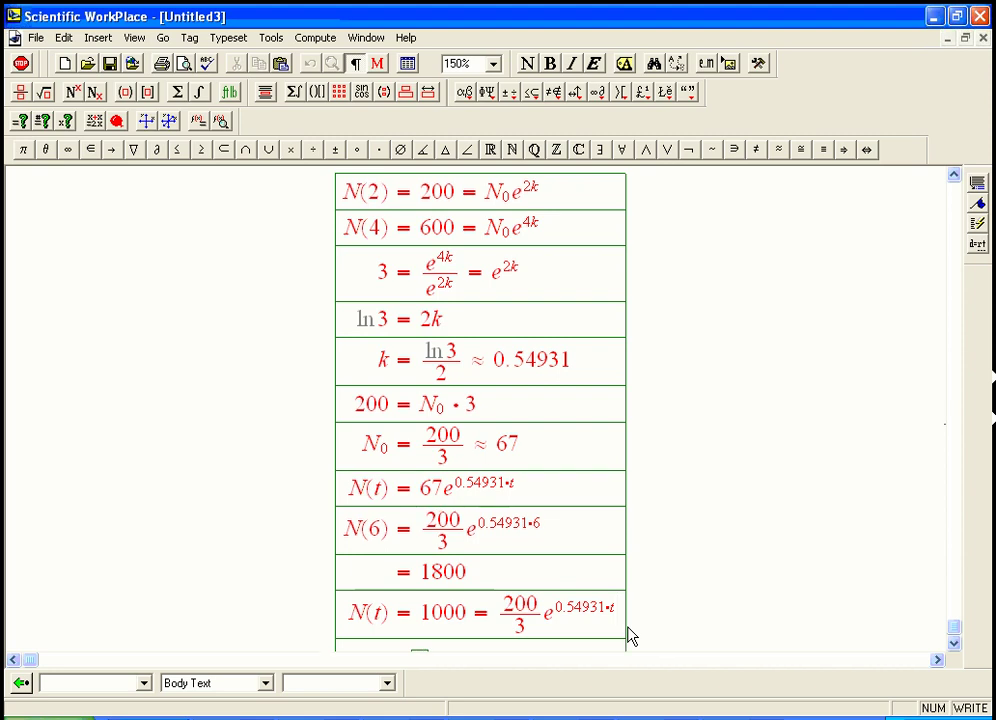
Write the row 3000/200 = 15 = e^(0.54931t).
type("3000")
key("shift+Left")
key("shift+Left")
key("shift+Left")
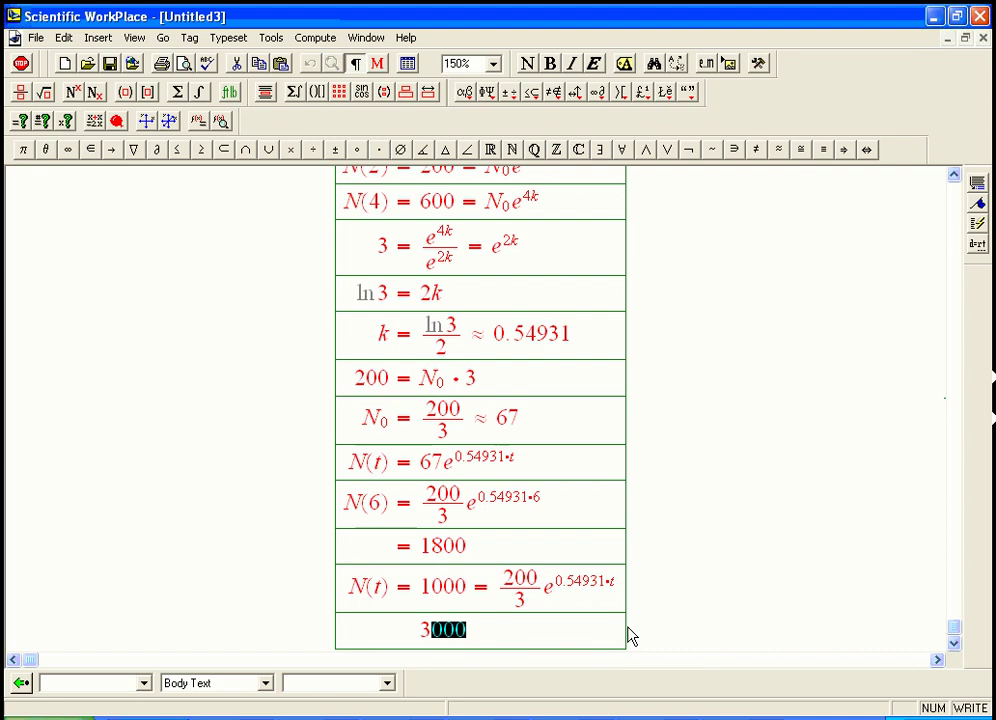
key("ctrl+f")
type("200")
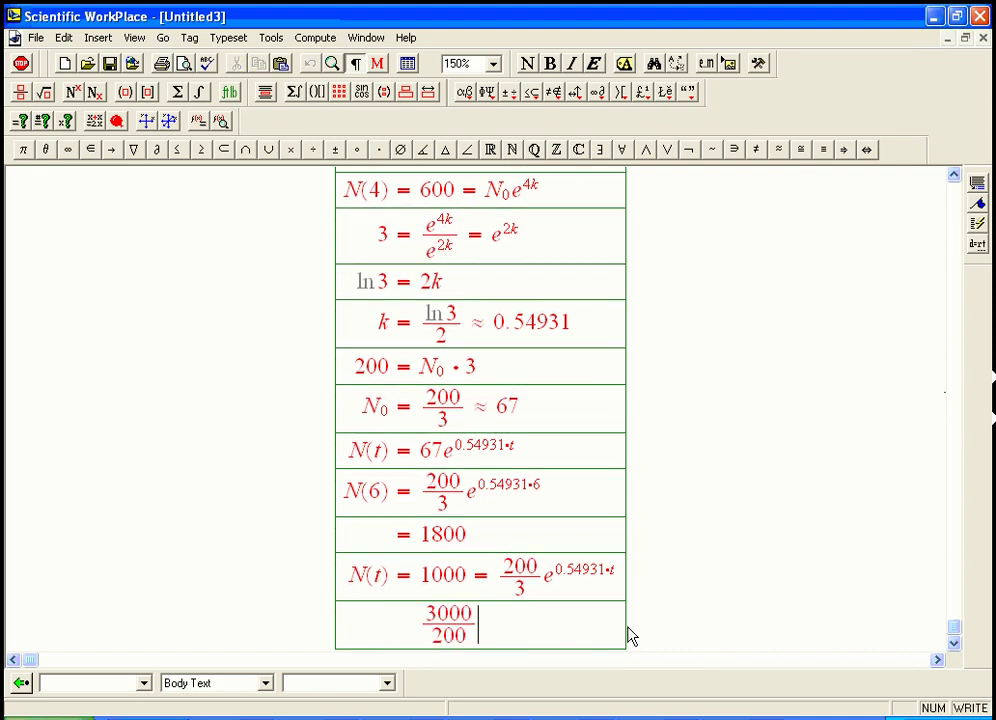
key("Right")
type("= 15 ")
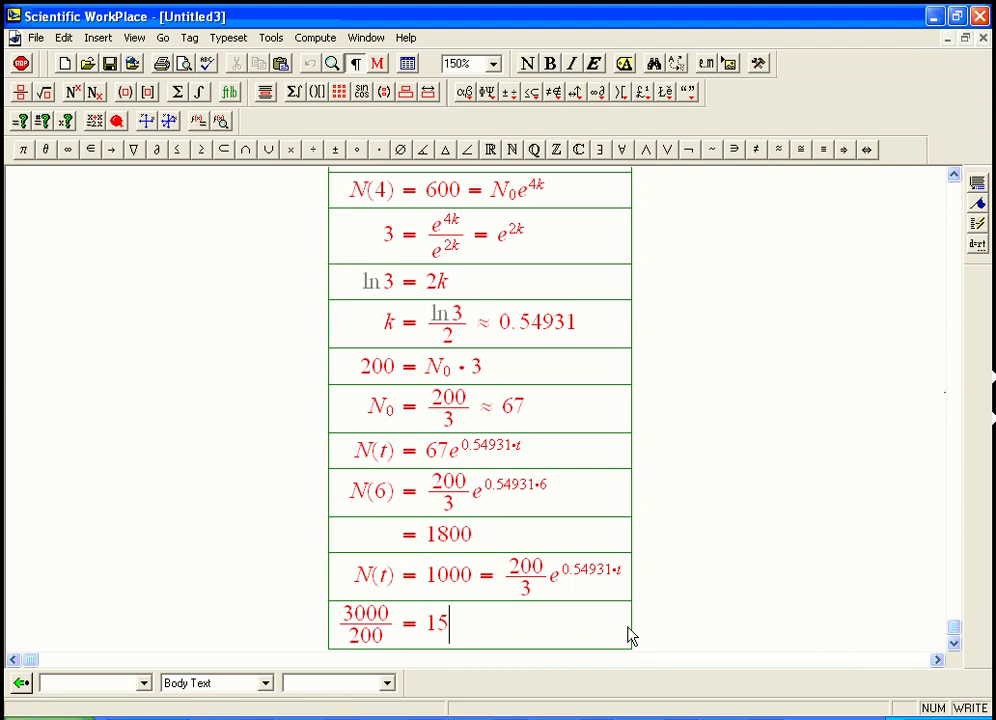
type("= e")
key("ctrl+h")
type("0.54931")
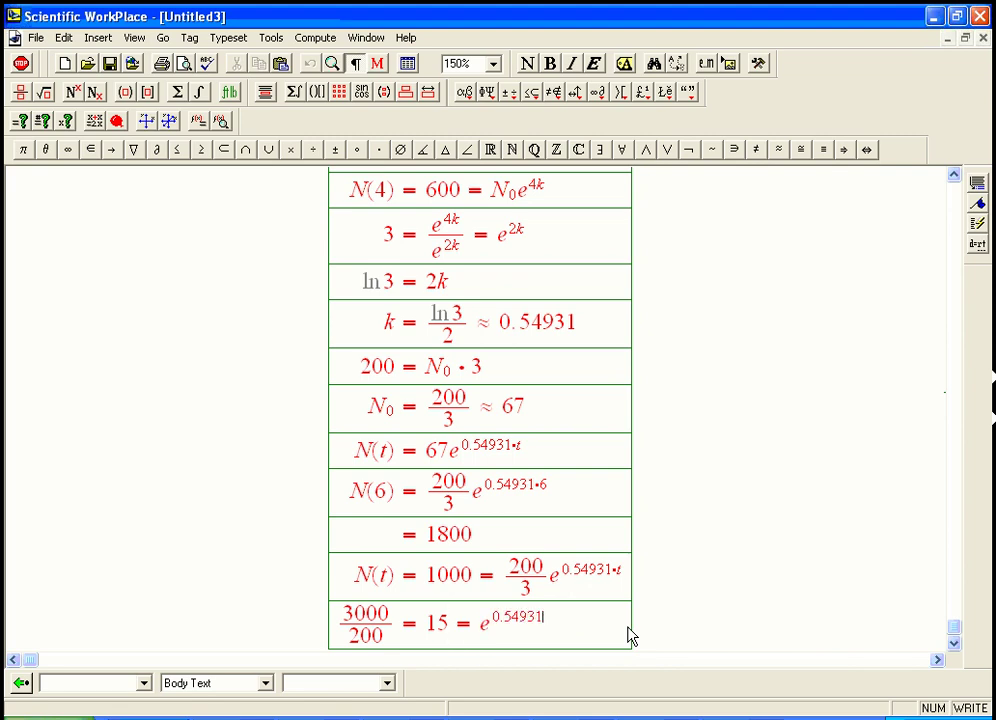
type("t")
key("ctrl+l")
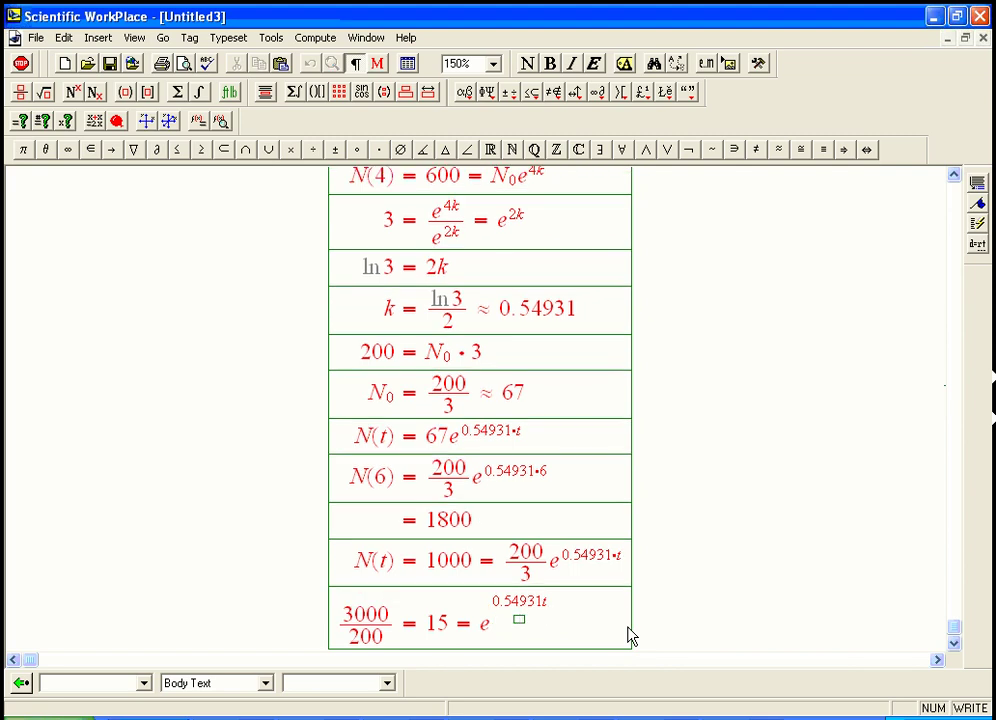
key("Right")
Add the row ln15 = 0.54931t and begin t = ln15 over an empty denominator.
key("Return")
type("ln15 ")
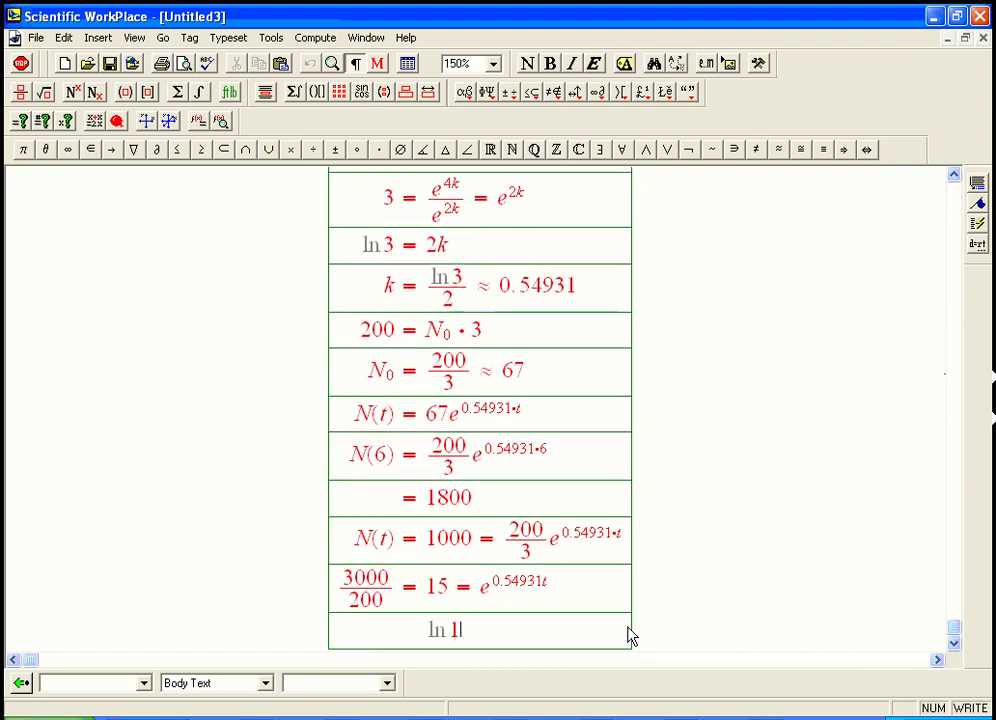
type("= 0.")
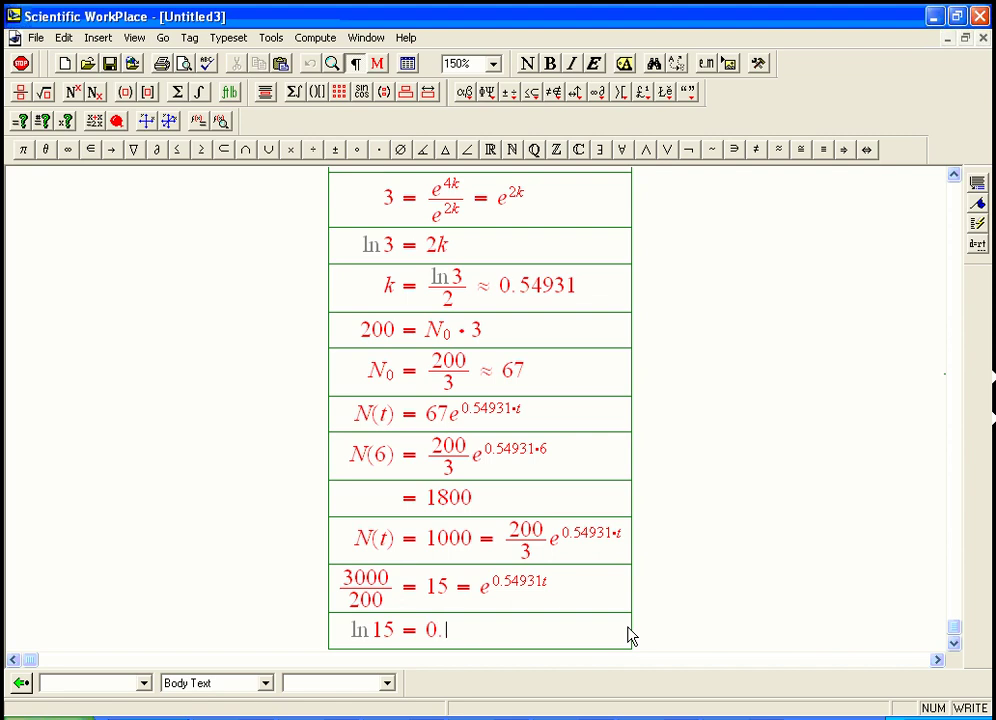
type("54931t")
key("Return")
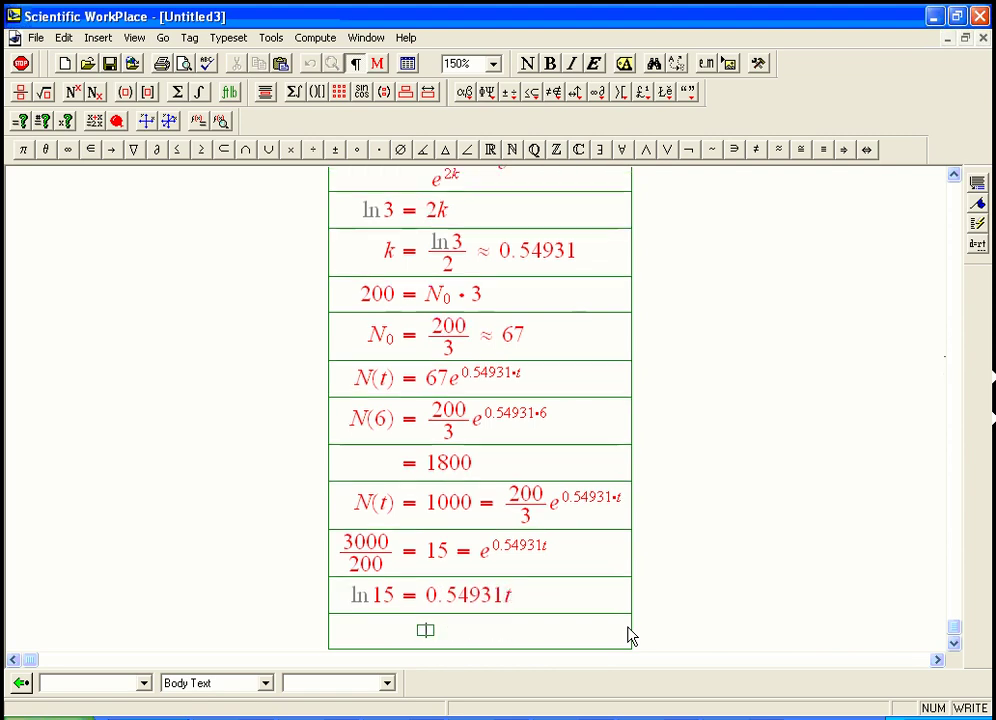
type("t =")
key("ctrl+f")
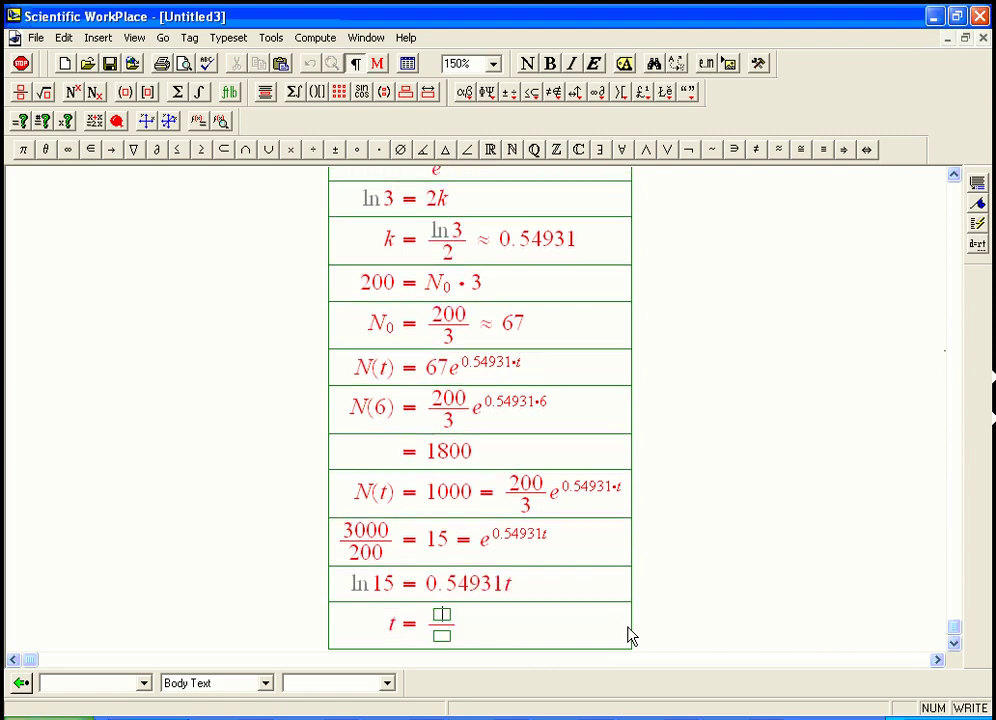
type("ln/")
key("Tab")
type("15")
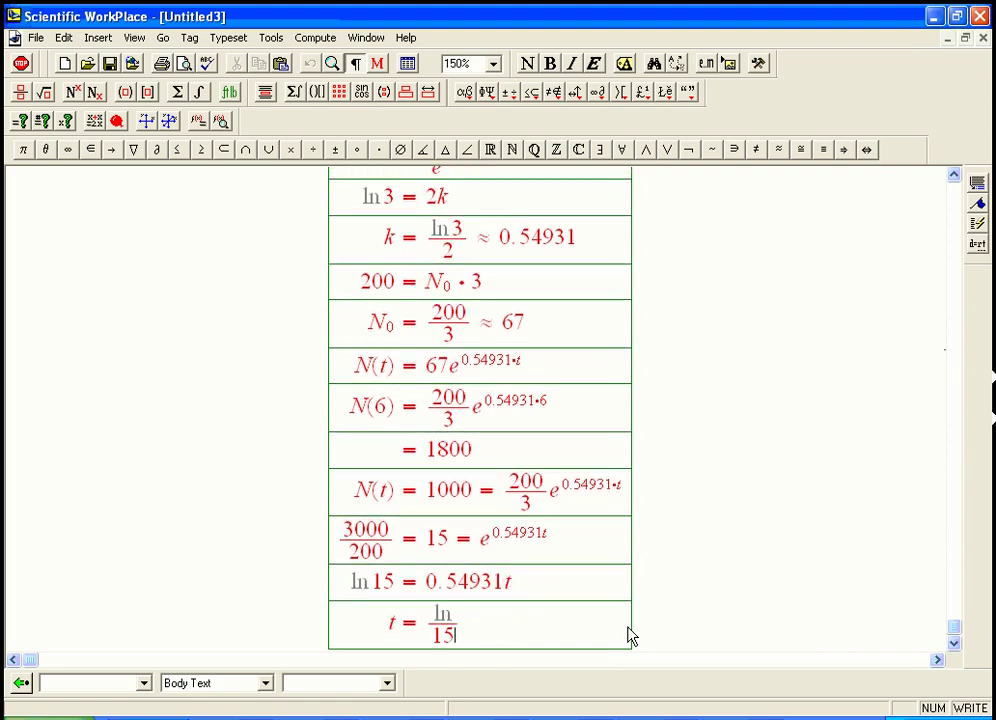
key("Up")
type("15")
key("Down")
key("BackSpace")
key("BackSpace")
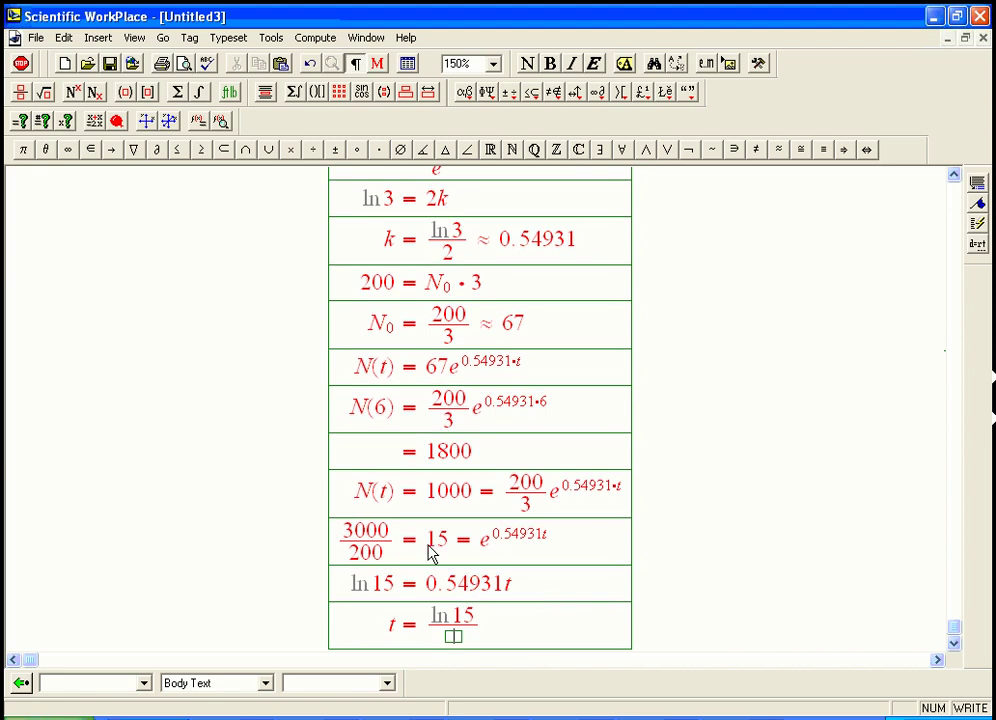
Fill the denominator with 0.54931 and append = ln(growth_factor)/rate_constant.
left_click_drag(432, 552, 450, 555)
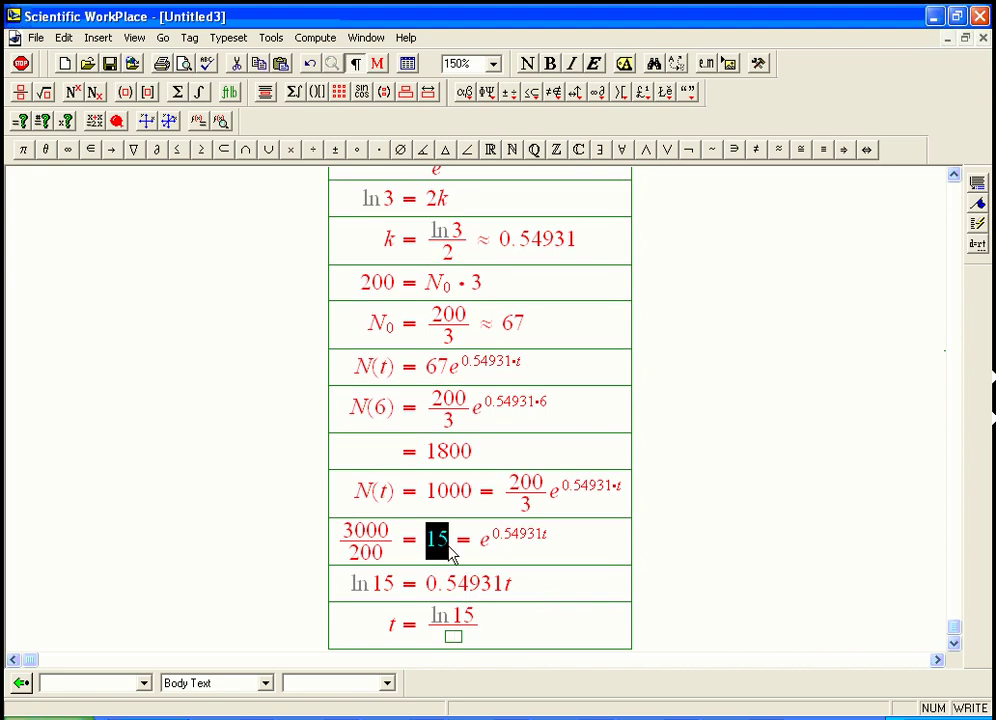
left_click_drag(505, 498, 548, 503)
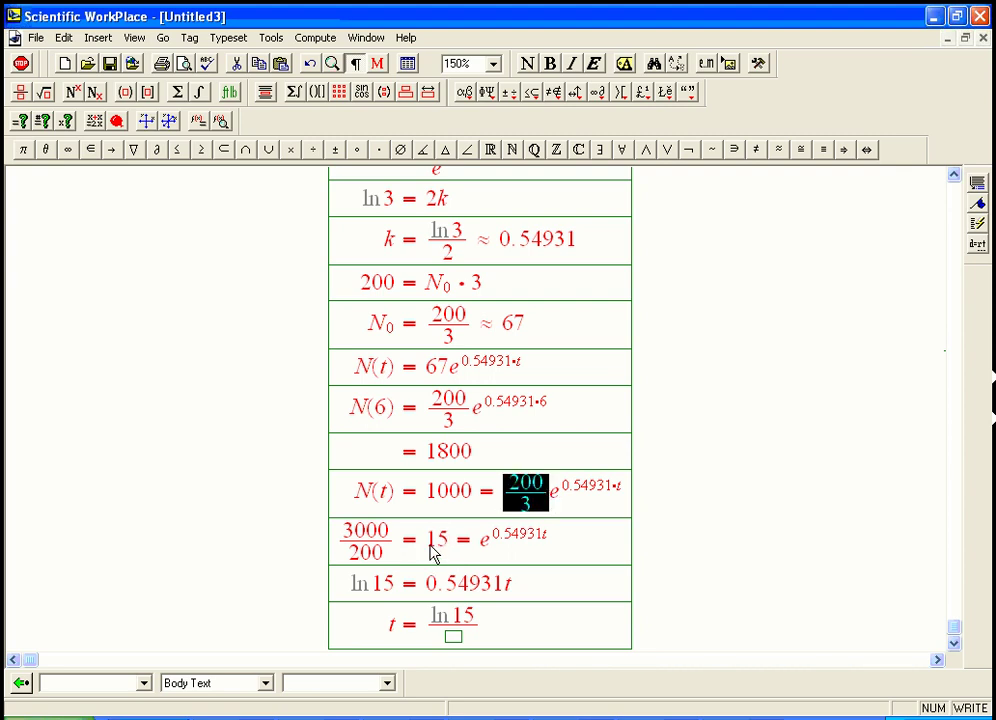
left_click_drag(428, 548, 444, 552)
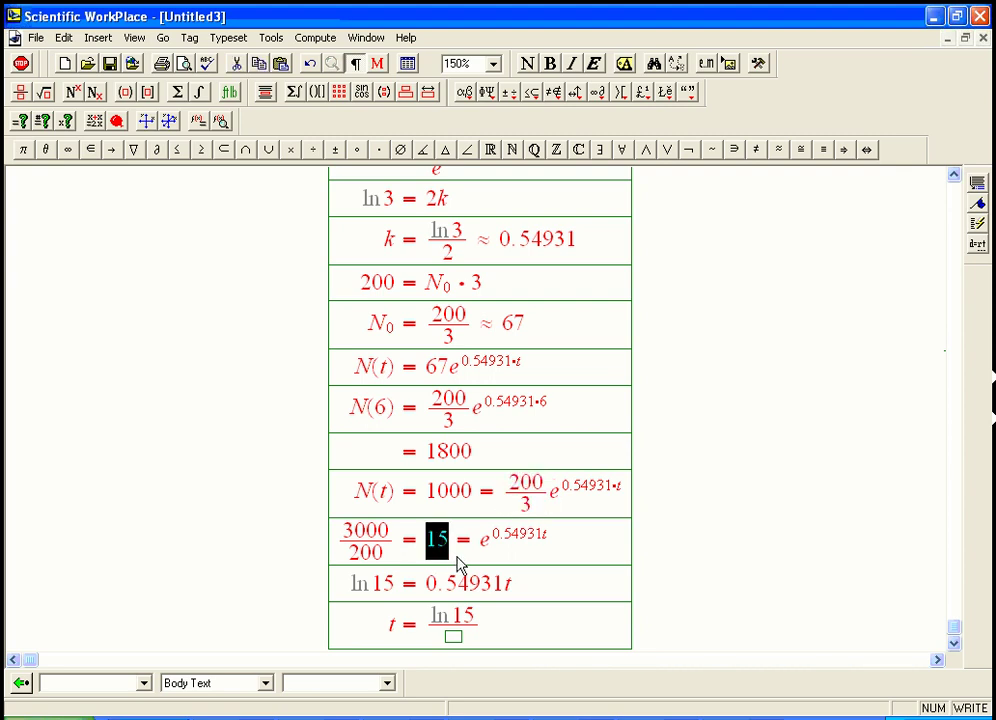
left_click(398, 637)
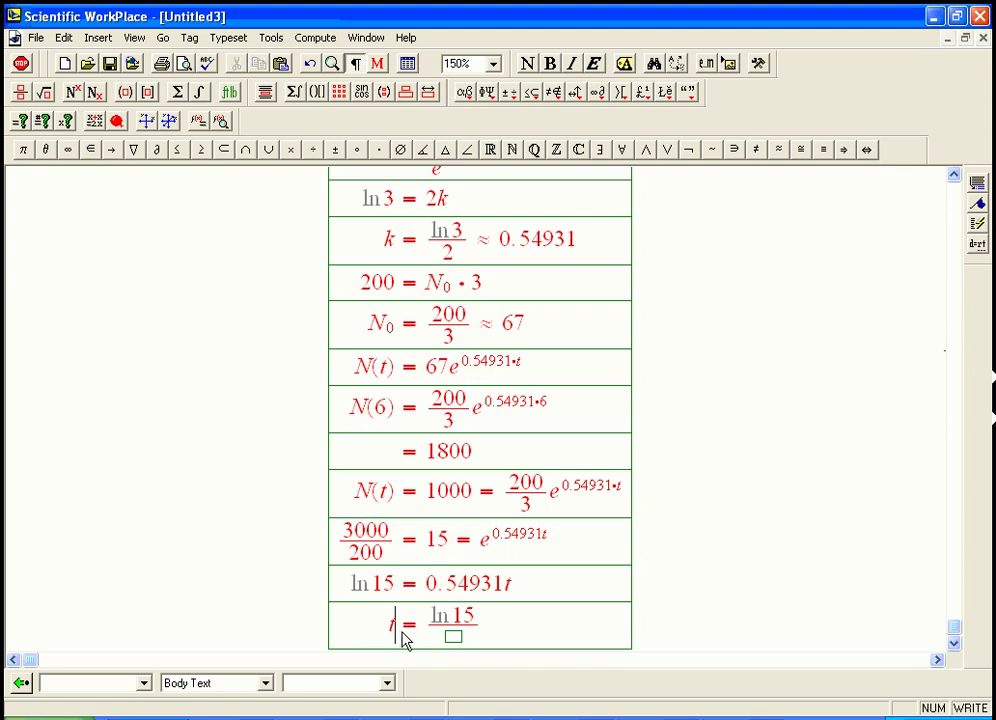
left_click(452, 638)
type("0.54931 ")
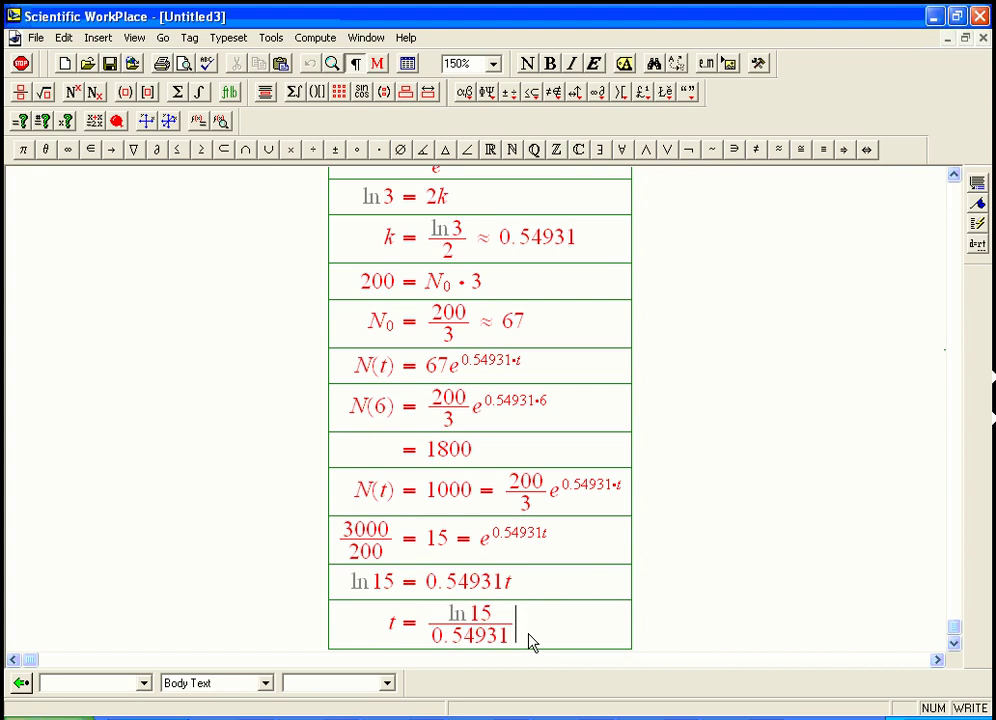
type("= ln")
type("(")
type("growth_fa")
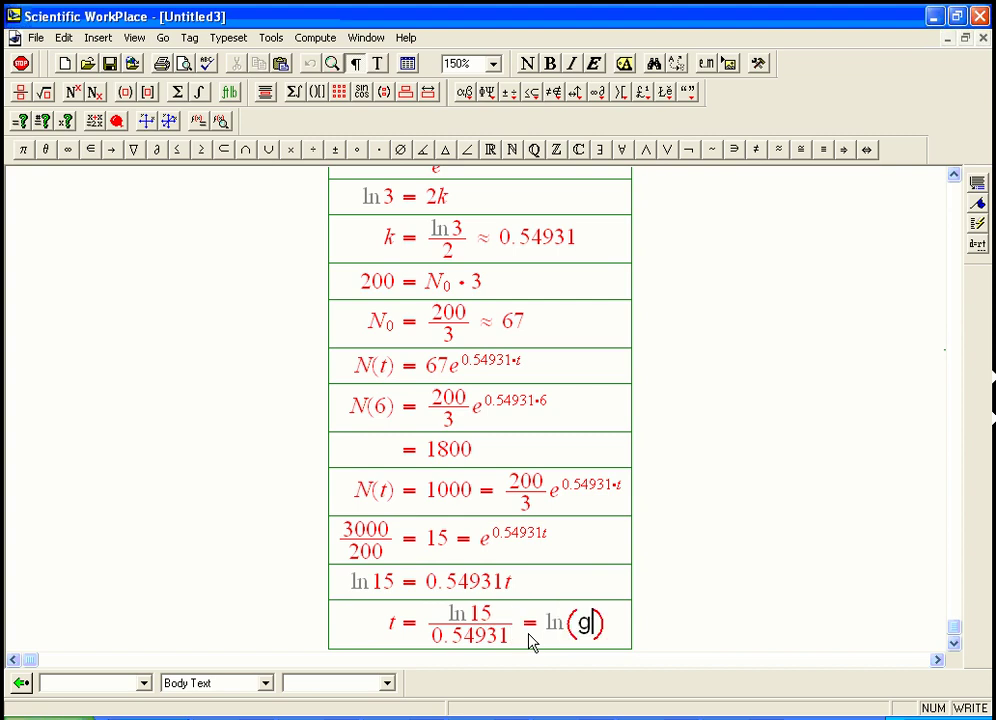
type("ctor")
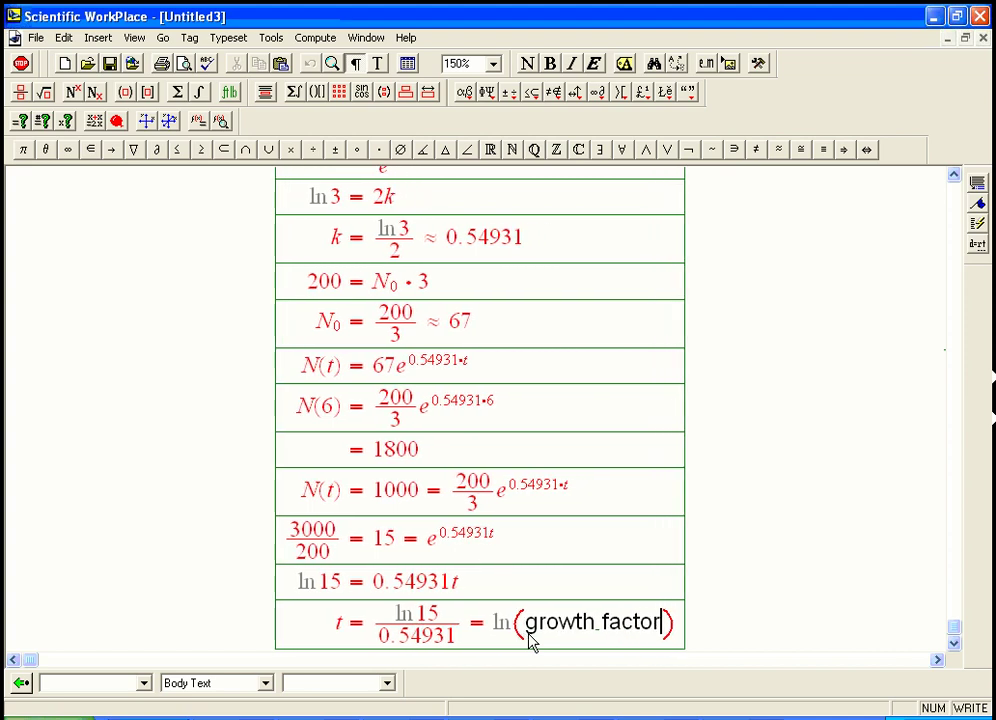
key("Right")
key("shift+Left")
key("shift+Left")
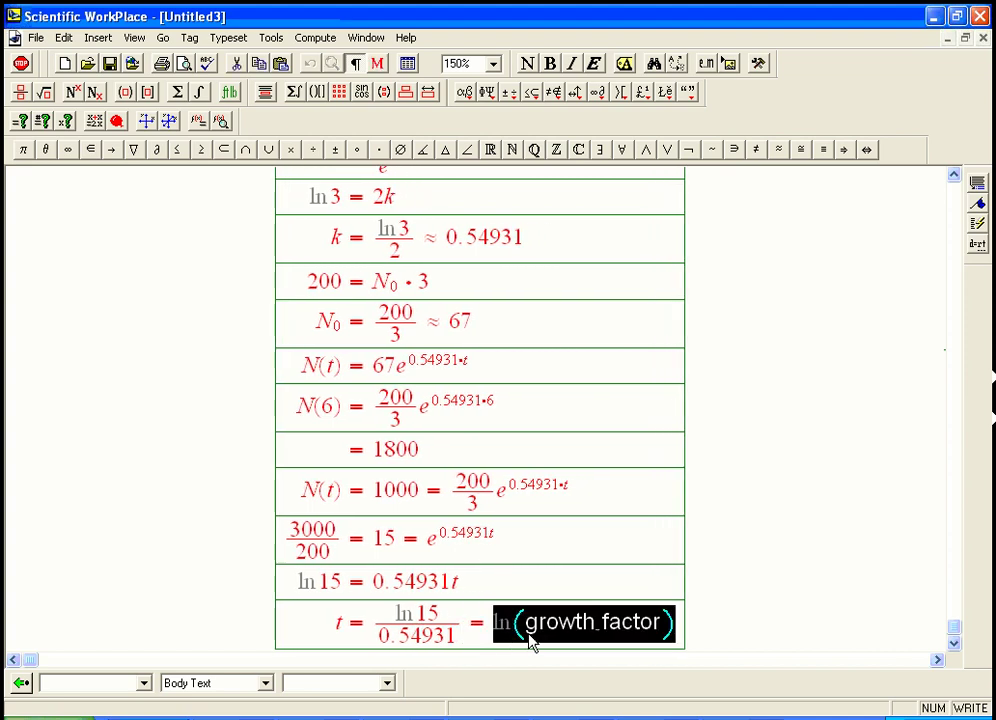
key("ctrl+f")
type("rate")
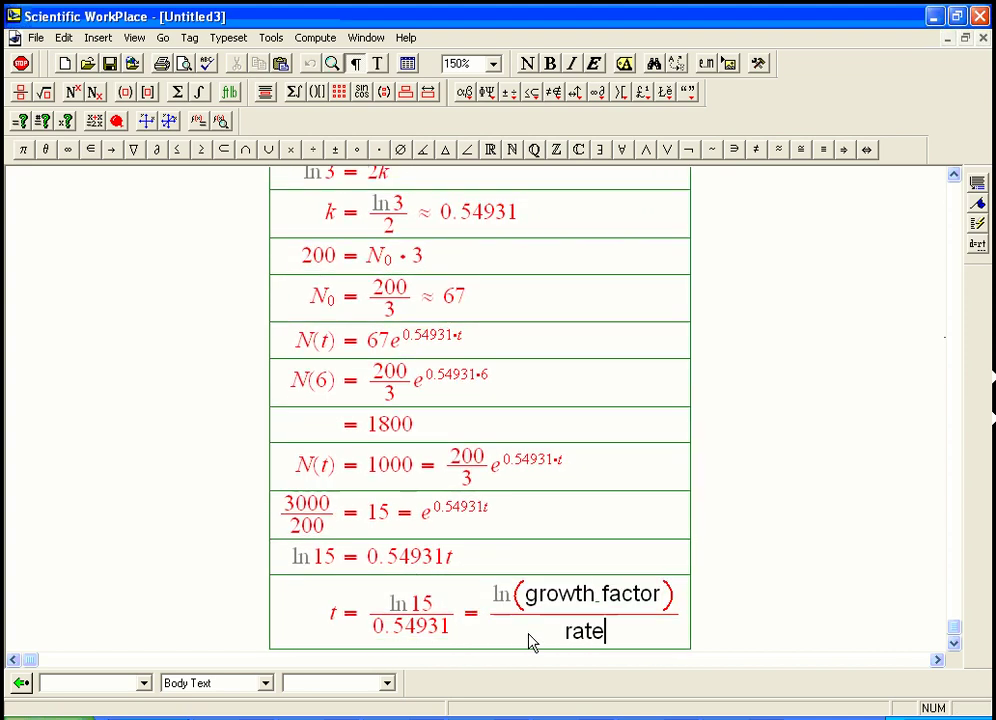
type("_constant")
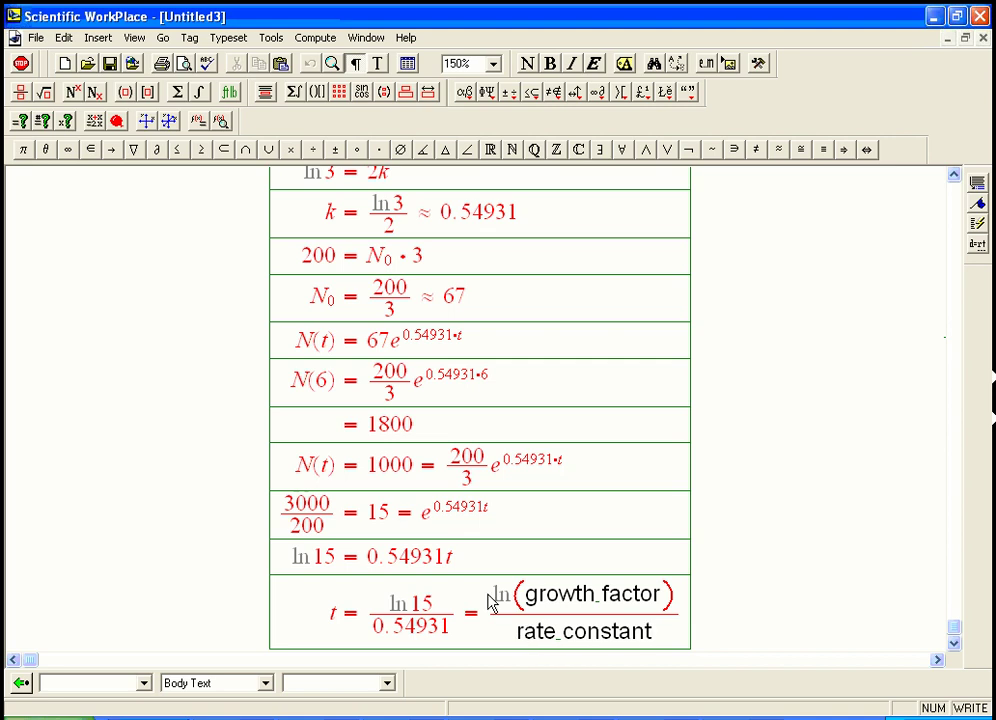
left_click(511, 594)
Evaluate ln15/0.54931 numerically.
left_click_drag(373, 620, 455, 626)
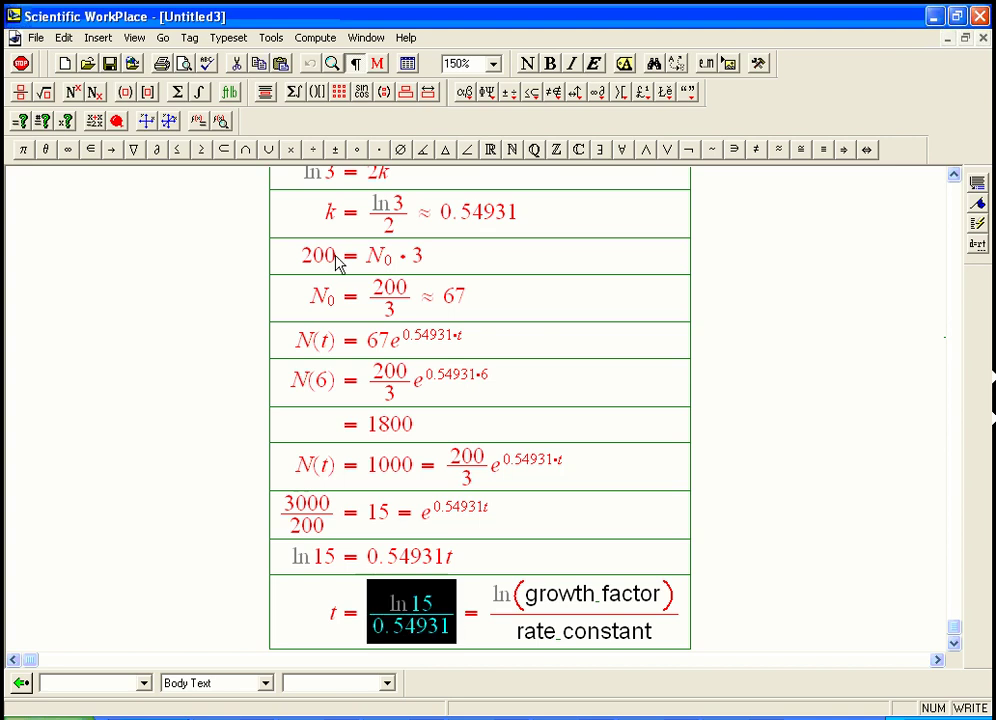
left_click(317, 38)
left_click(334, 74)
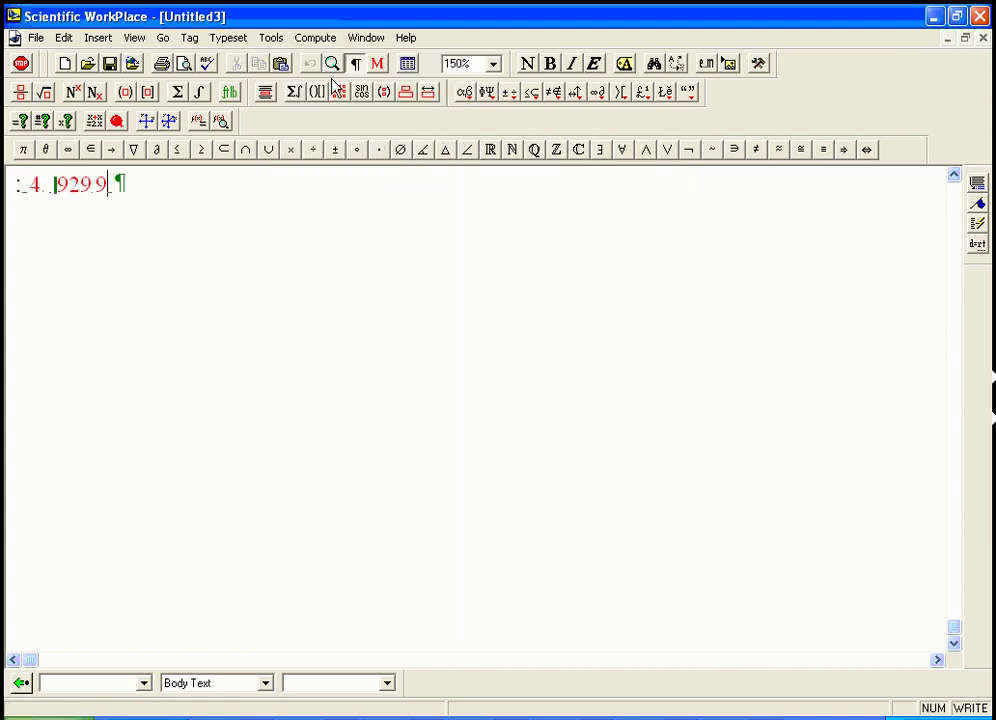
left_click(953, 178)
Add a final row t ≈ 4.9 and review the finished table.
key("Return")
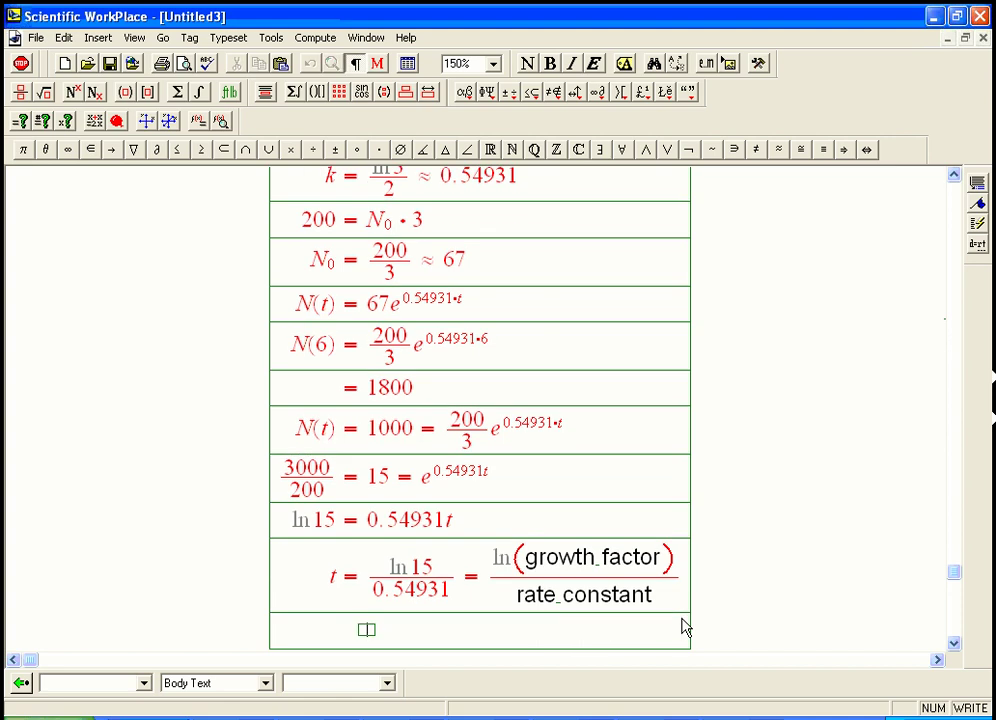
type("t")
left_click(781, 151)
type("4")
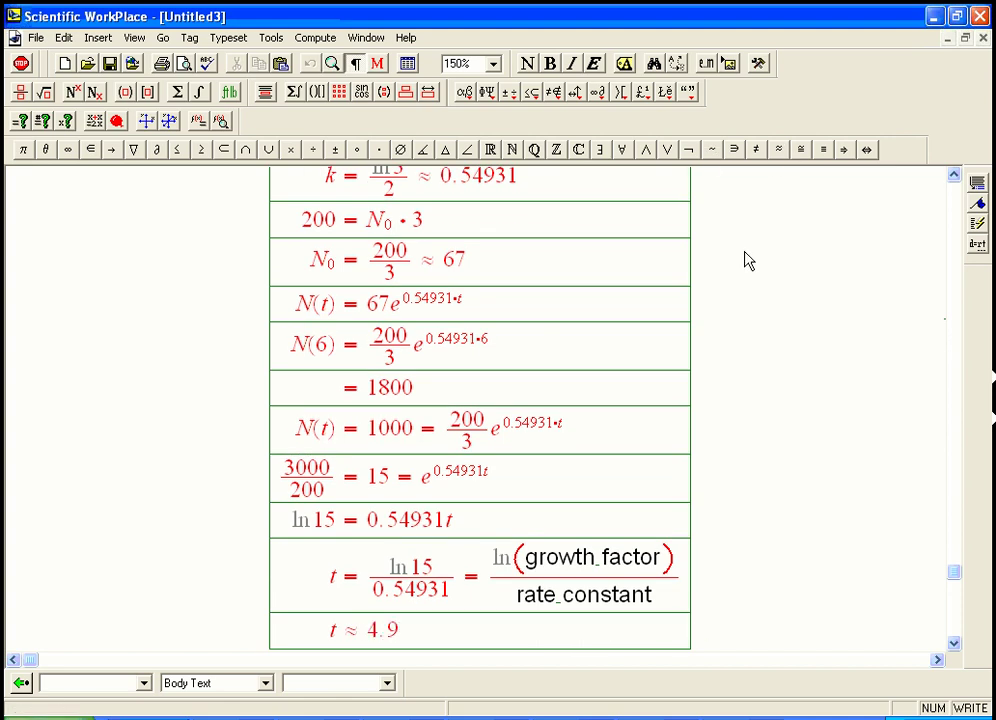
type(".9")
left_click(953, 176)
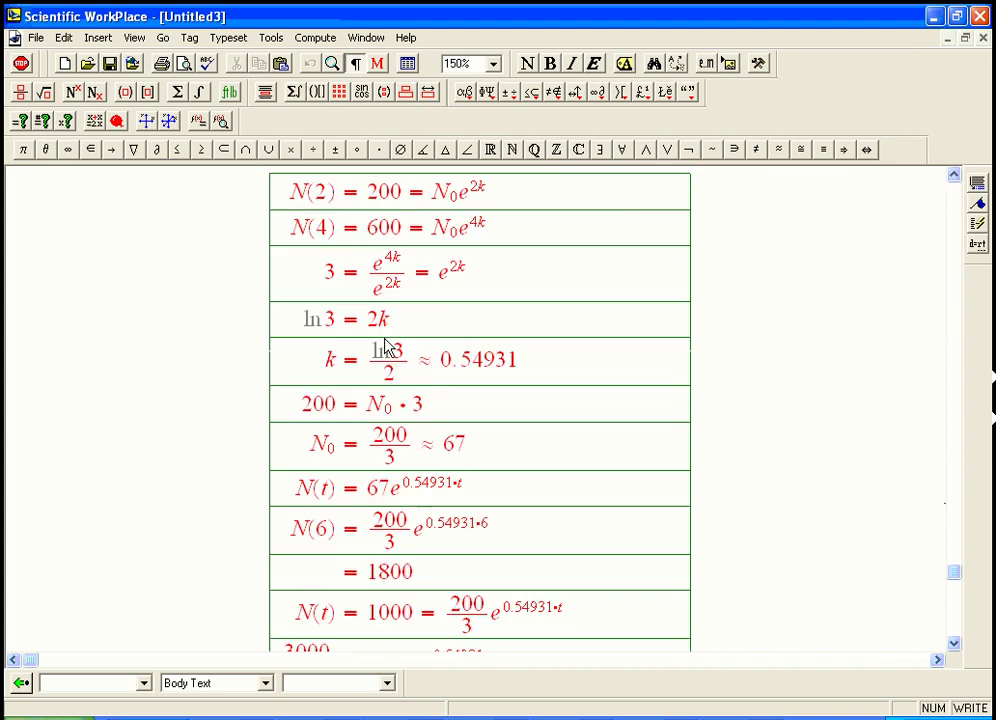
left_click(953, 645)
scroll(755, 614, "down", 5)
left_click(955, 188)
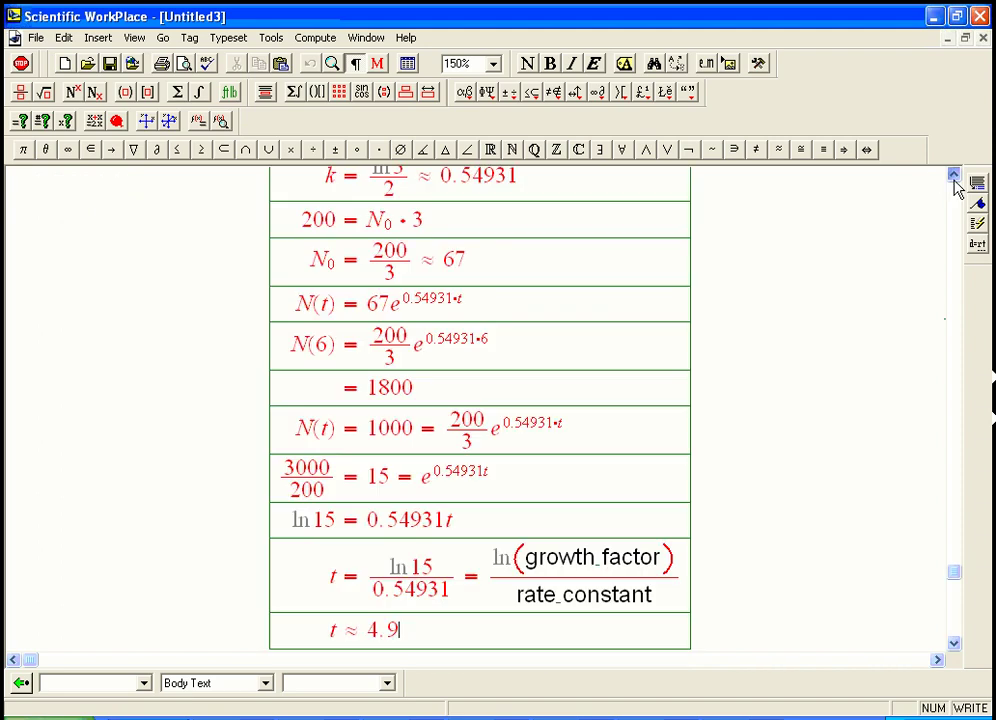